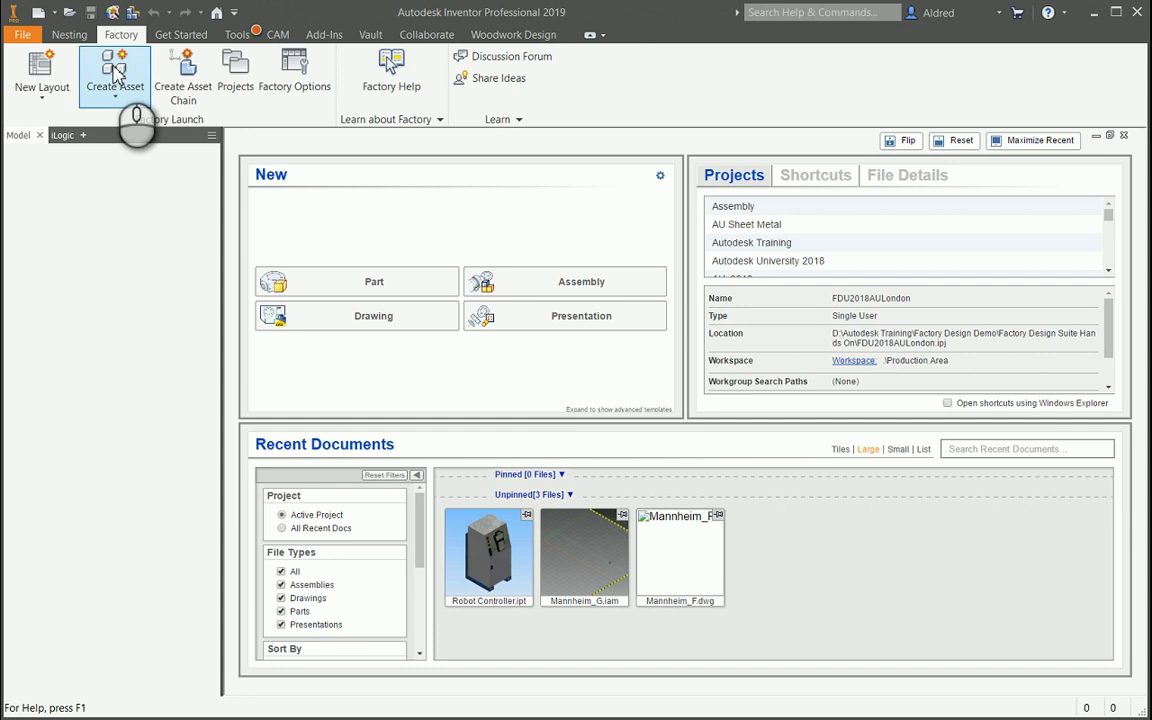
- Open the Create Asset dropdown on the Factory tab
click(116, 80)
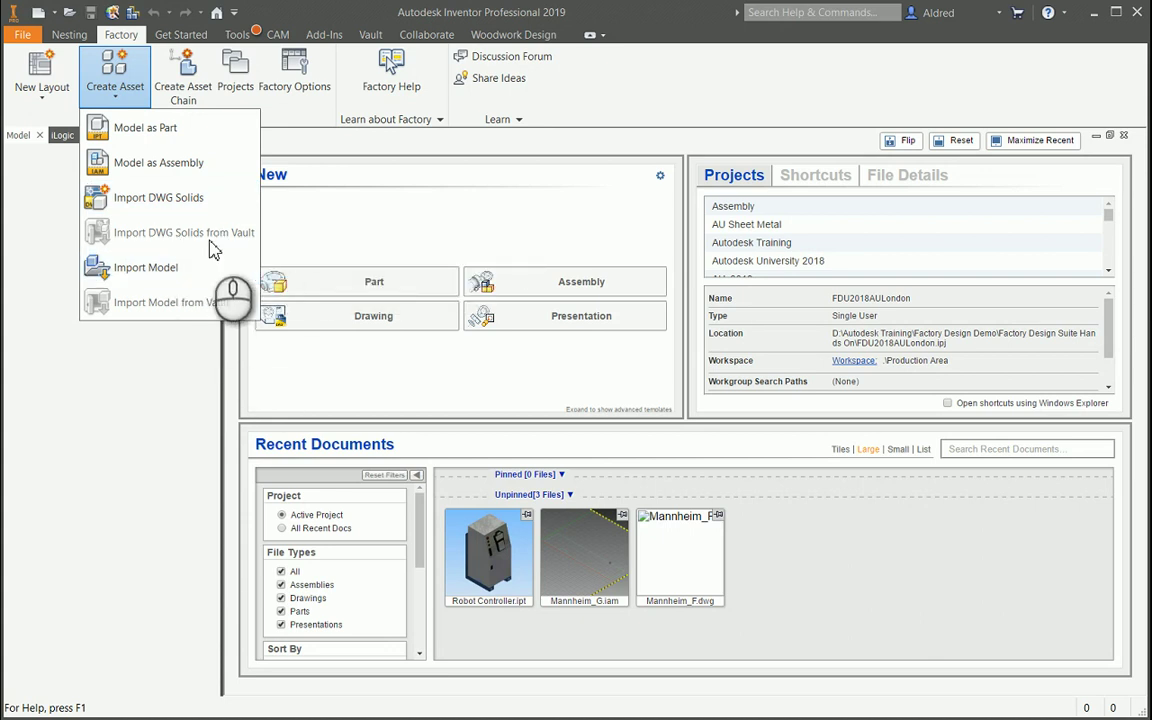
- Import Robot Controller.ipt from Production Area's AssetCreation folder as the asset model
click(159, 268)
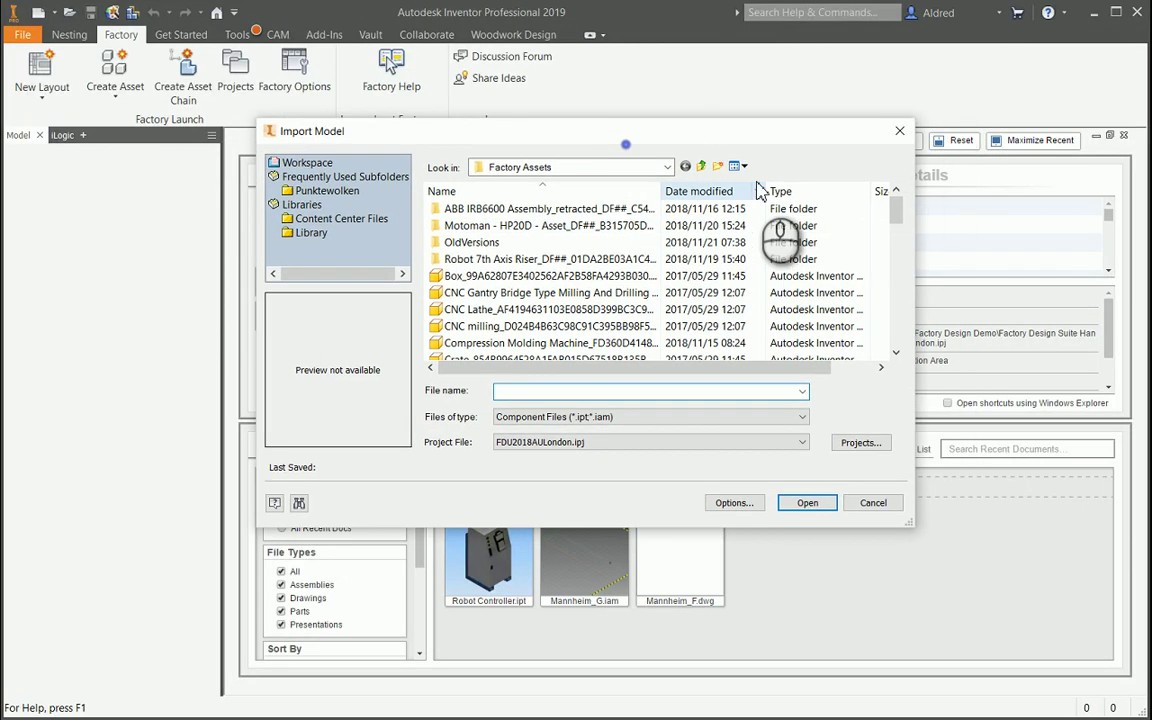
click(701, 166)
click(484, 209)
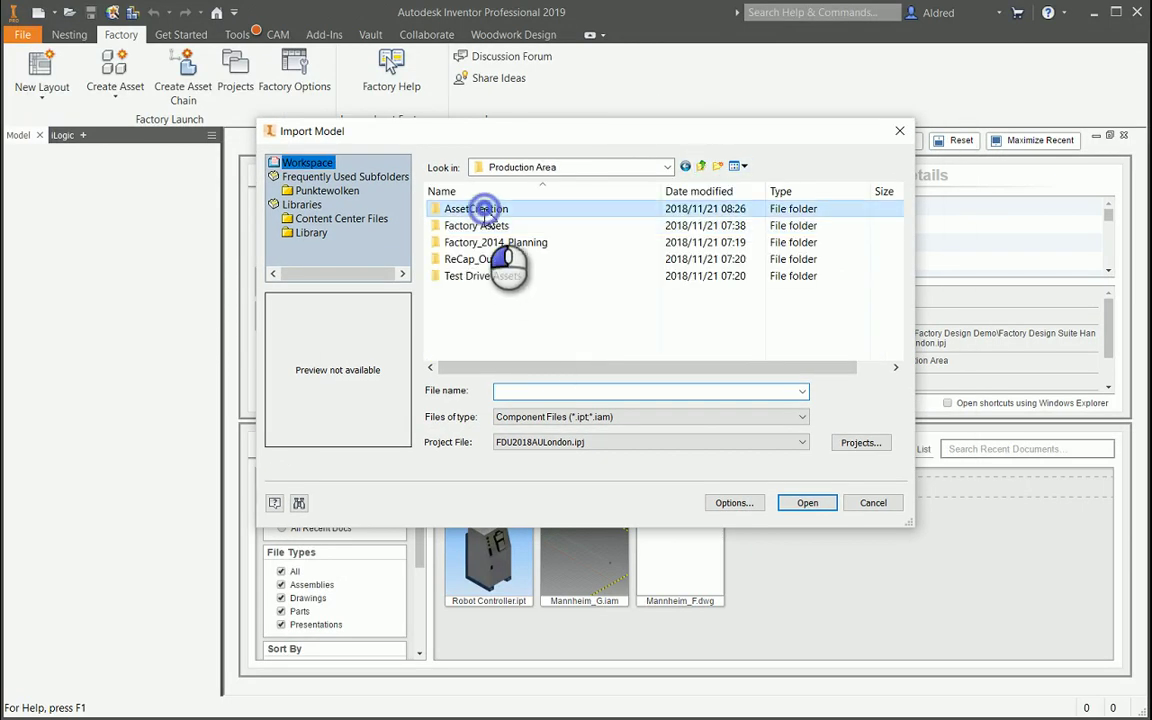
double_click(484, 209)
click(495, 259)
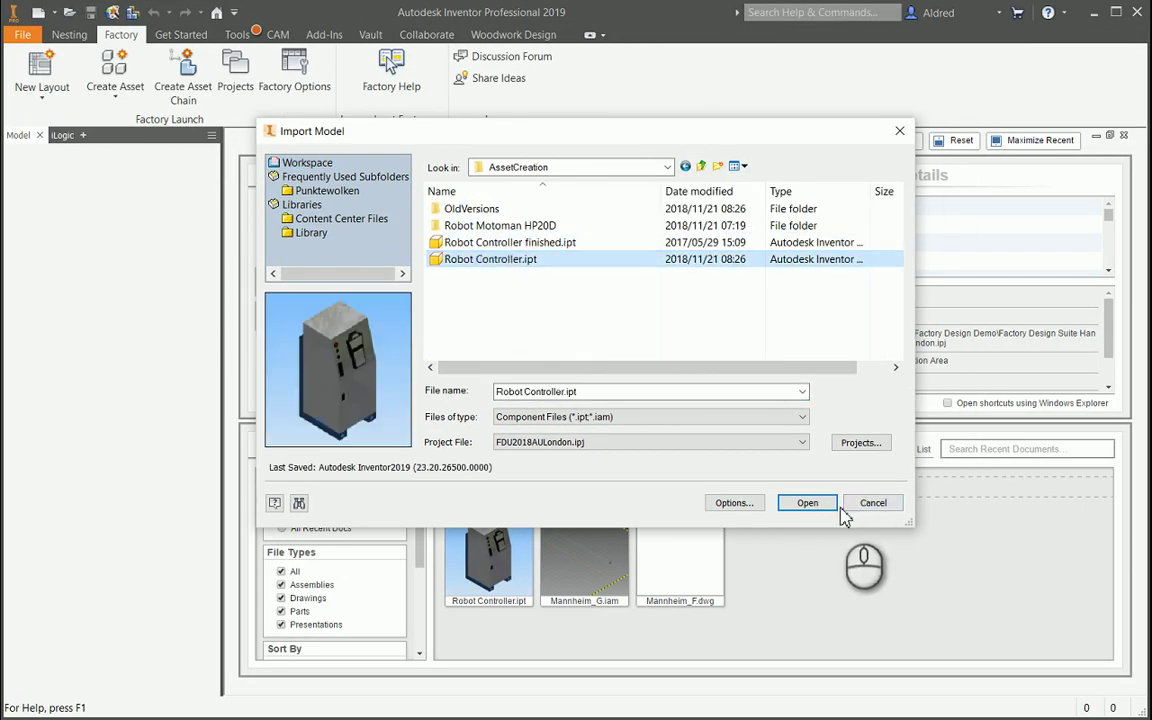
click(808, 503)
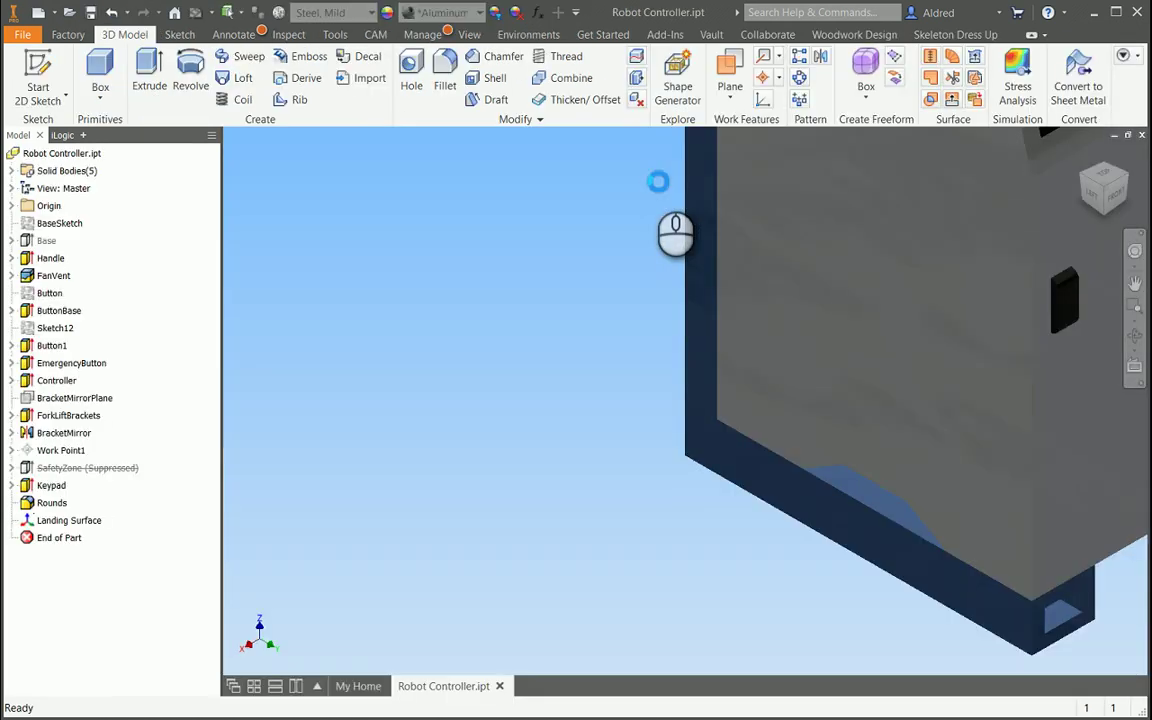
- Show the cabinet in the Home view and clear Length from the key parameters
key(F6)
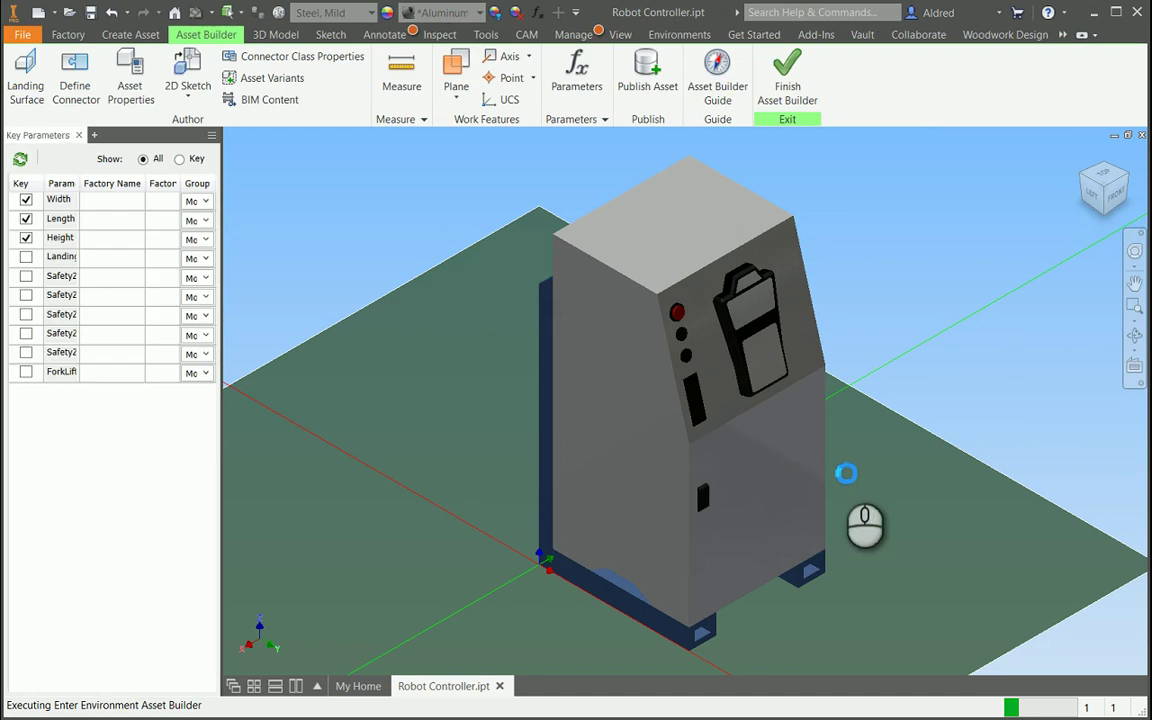
click(26, 218)
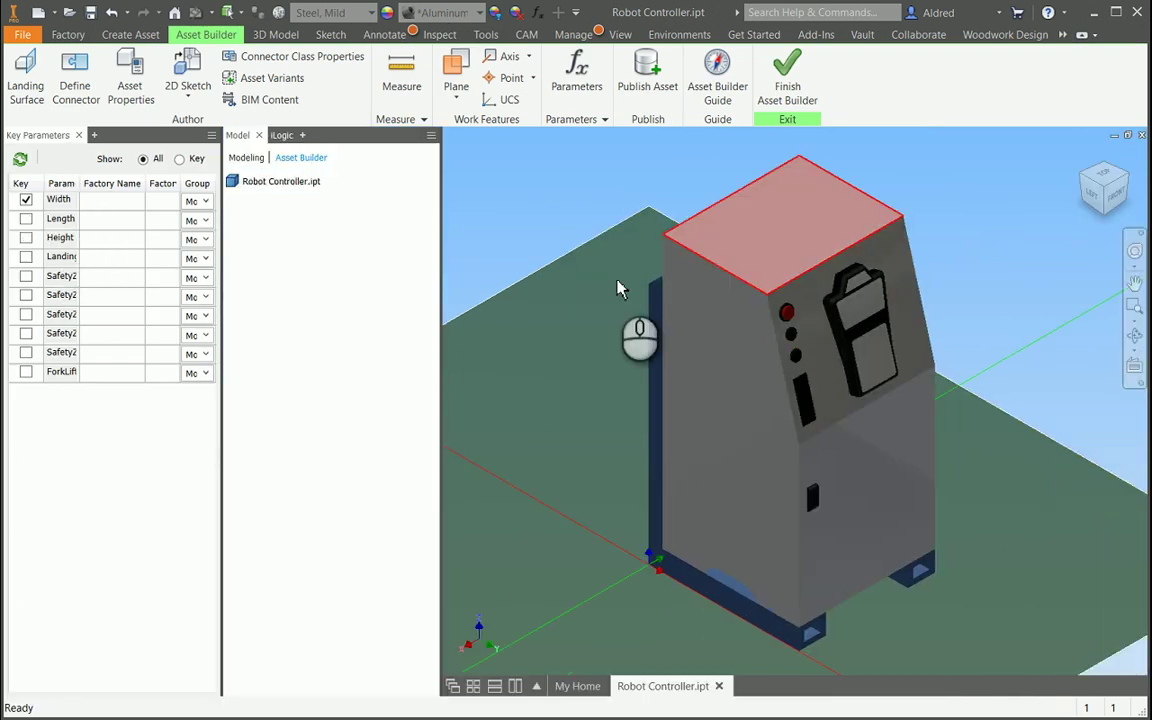
middle_drag(836, 530, 814, 460)
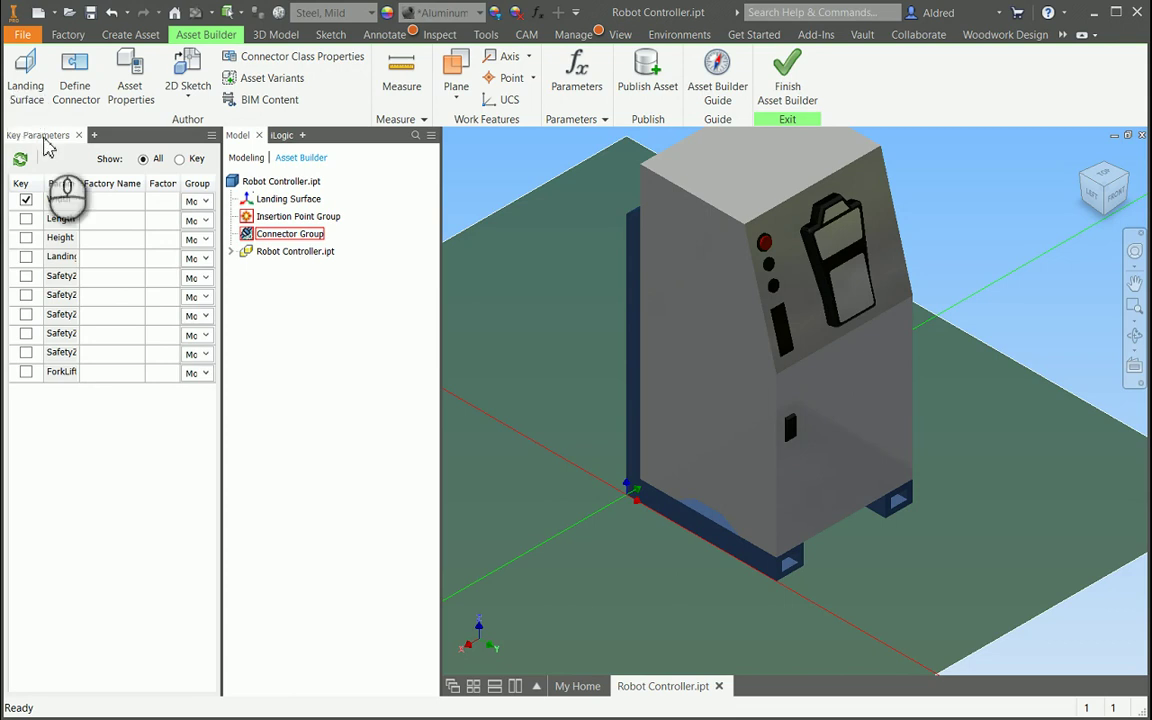
- Set the landing plane on the cabinet's bottom face
click(24, 88)
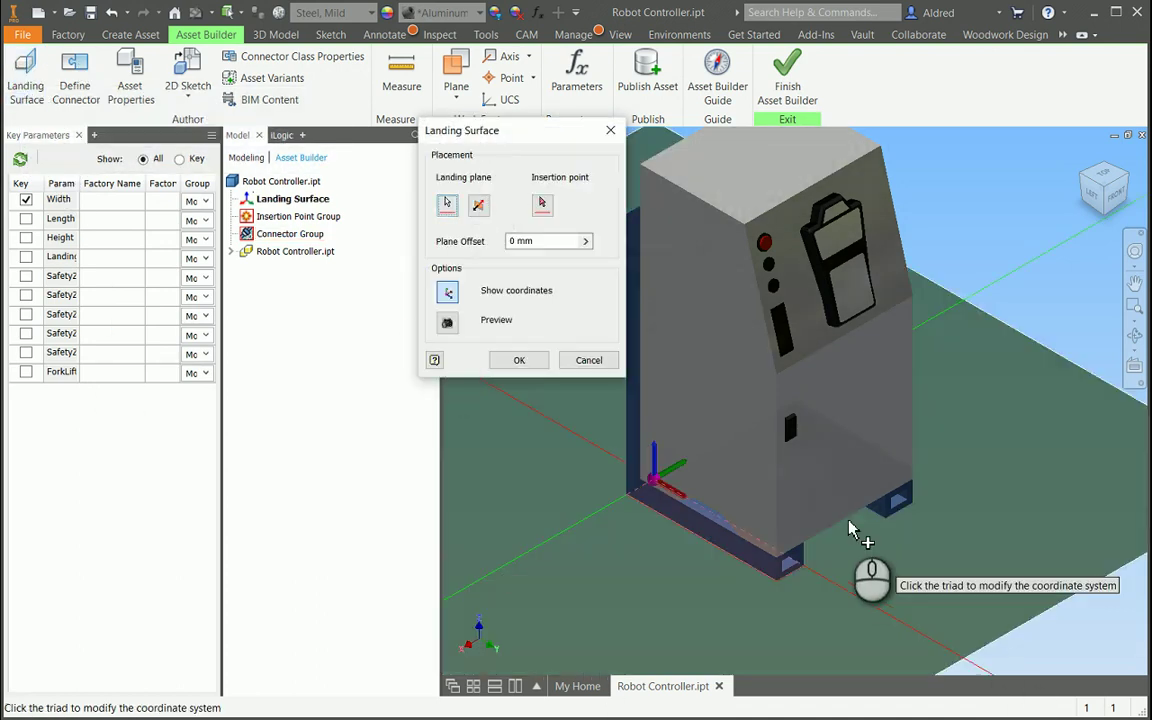
shift+middle_drag(820, 488, 761, 321)
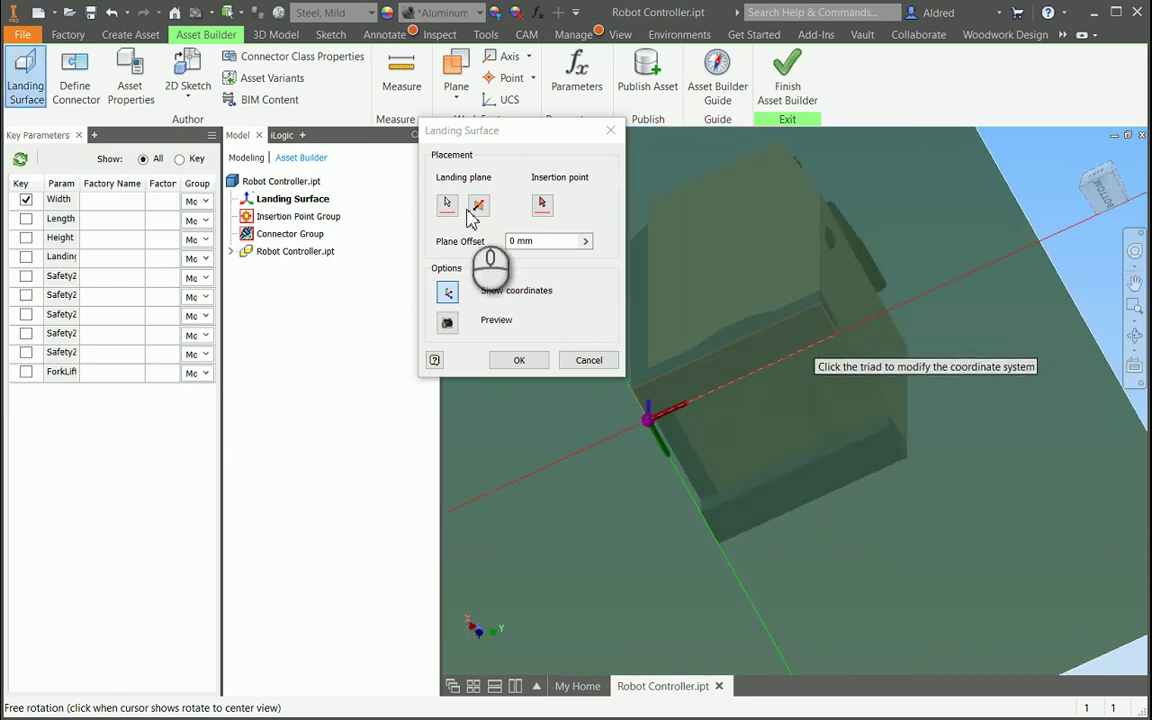
click(447, 204)
click(783, 344)
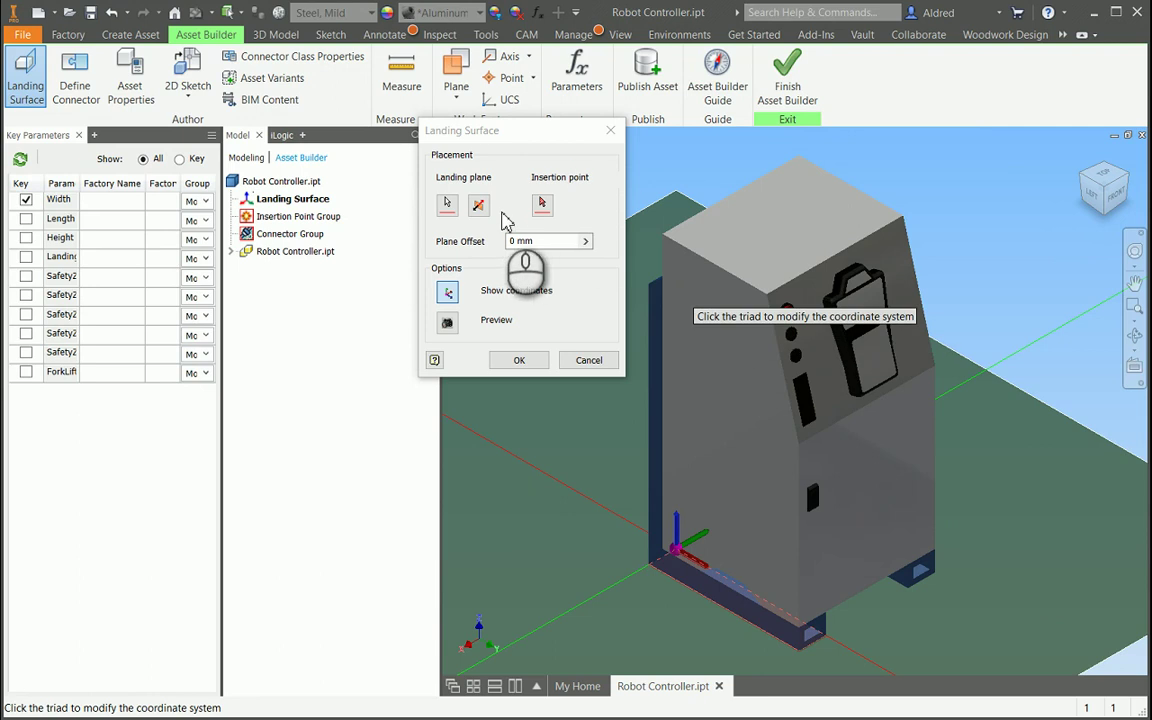
click(447, 204)
shift+middle_drag(766, 226, 1033, 470)
click(1033, 470)
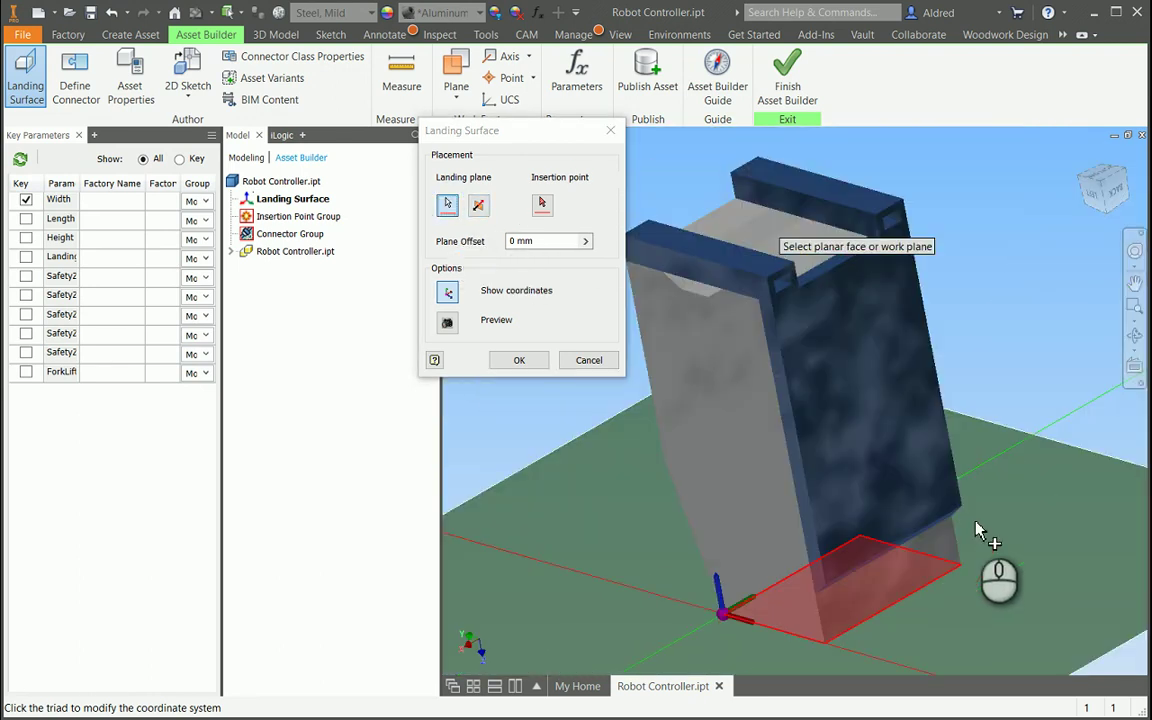
click(447, 204)
click(779, 283)
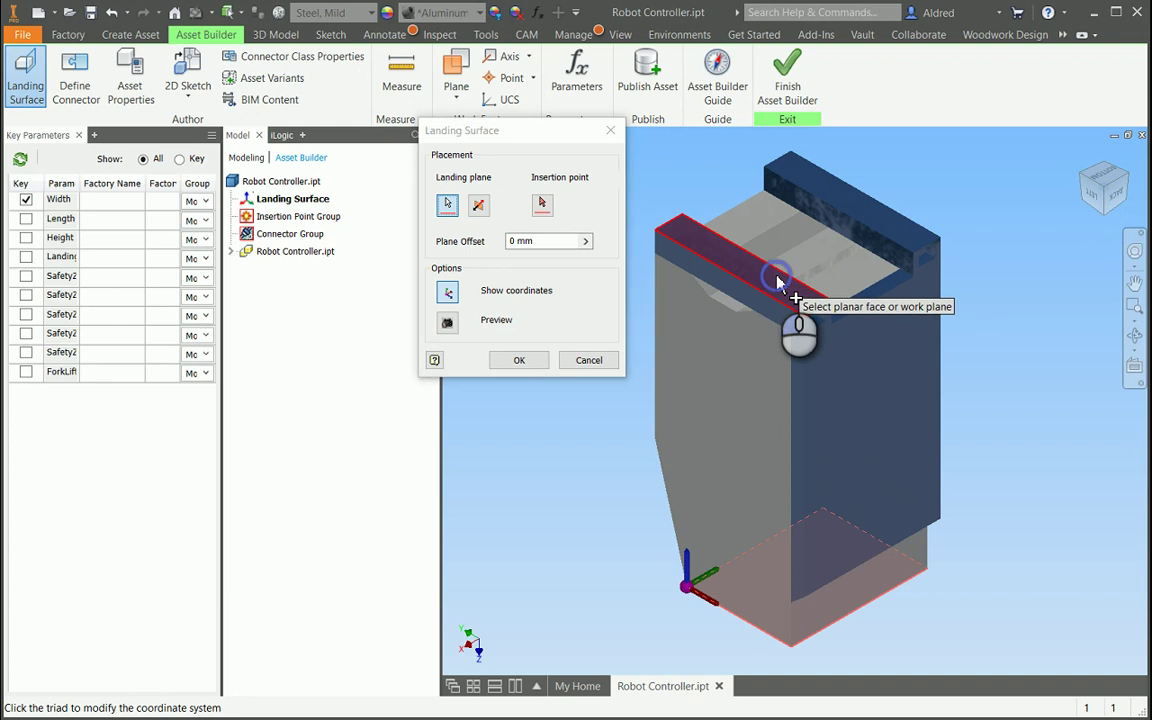
- Place the insertion point at the cabinet's base corner
middle_drag(771, 406, 772, 471)
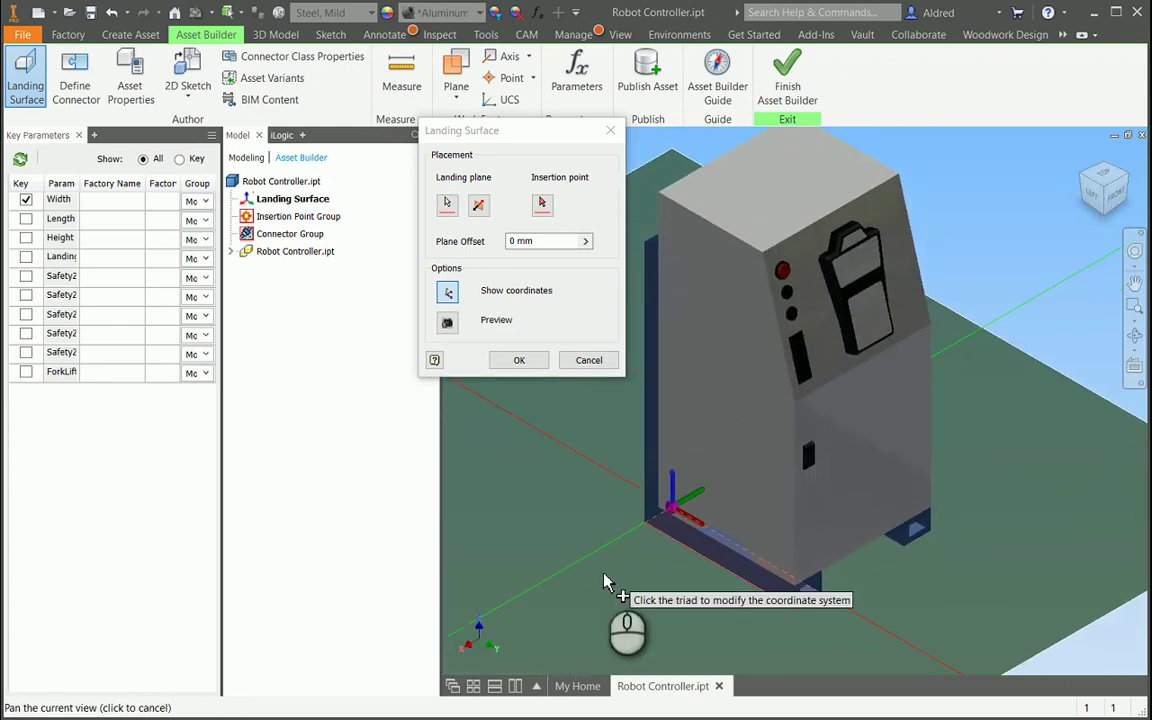
scroll(746, 514, down, 3)
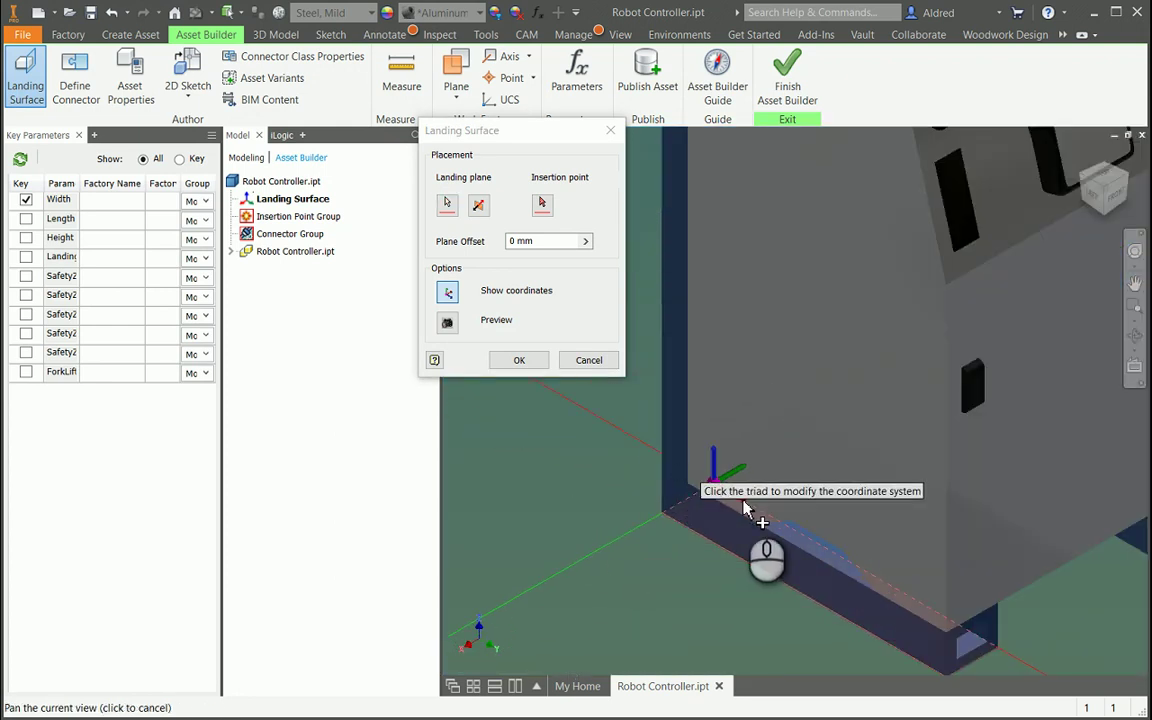
click(547, 208)
scroll(764, 424, up, 3)
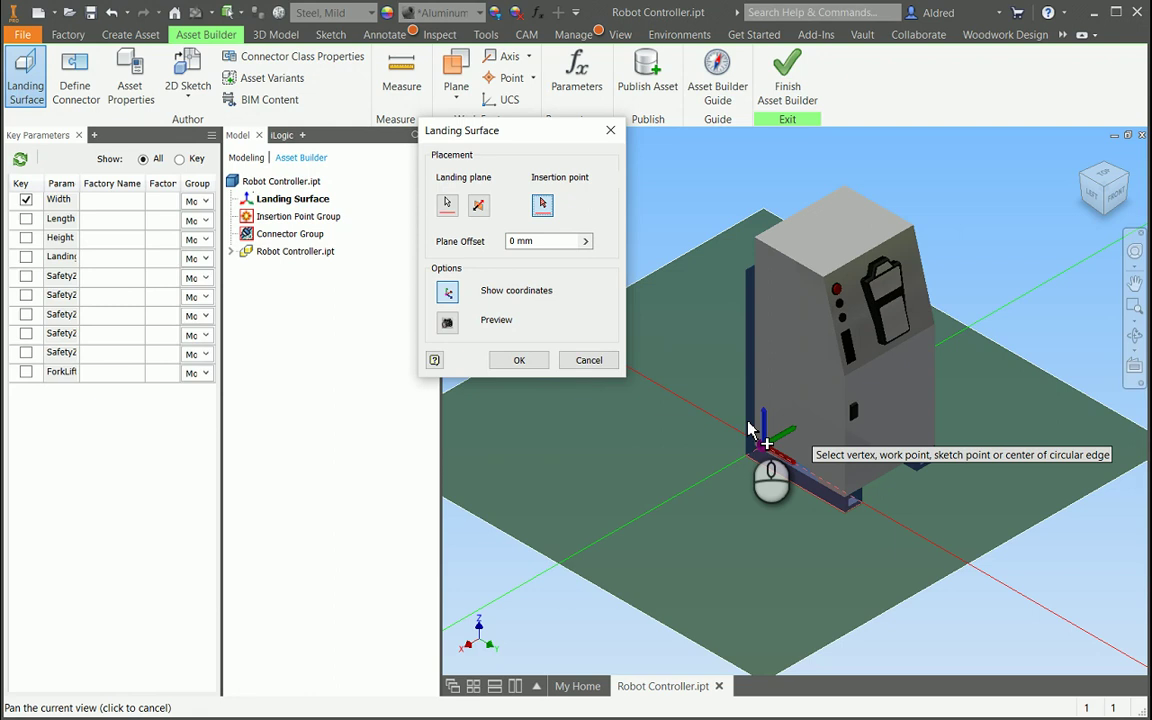
shift+middle_drag(764, 424, 938, 411)
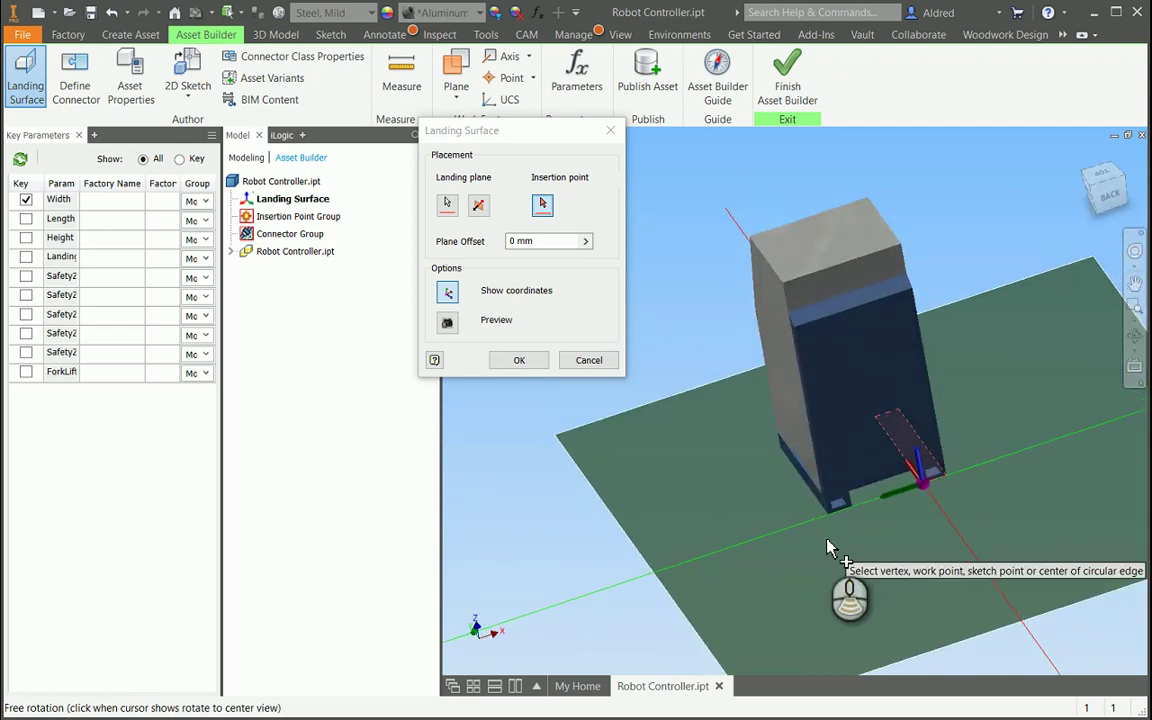
scroll(830, 488, down, 3)
click(833, 464)
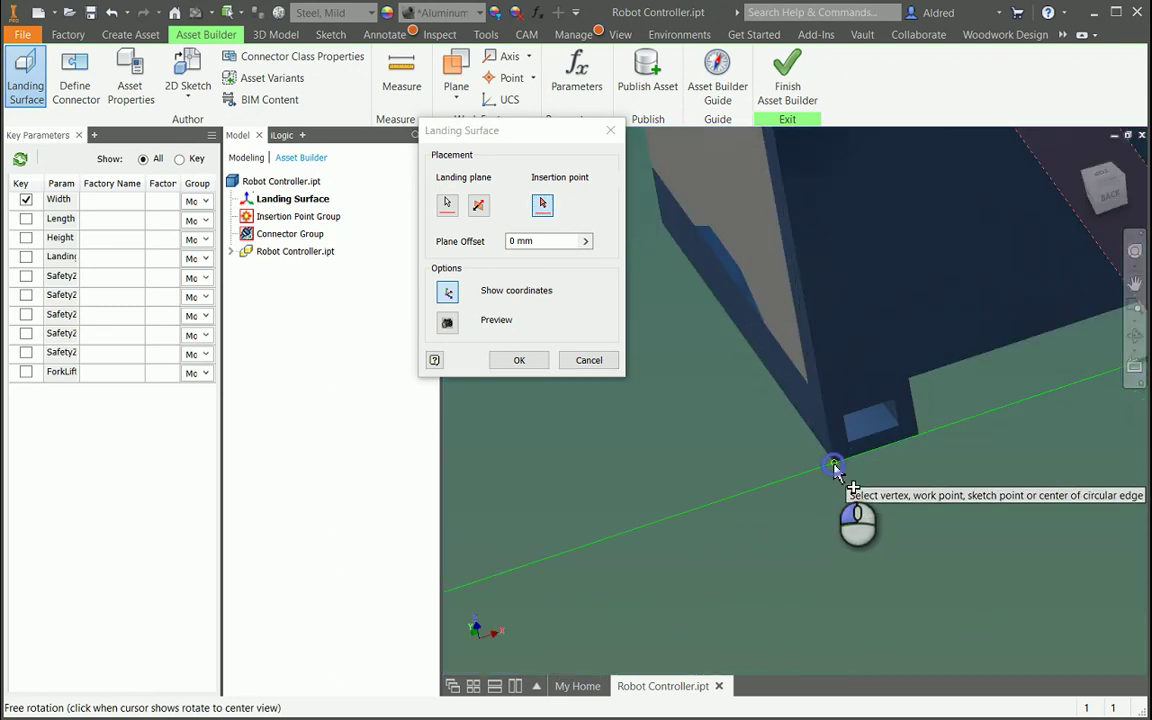
middle_drag(870, 446, 925, 452)
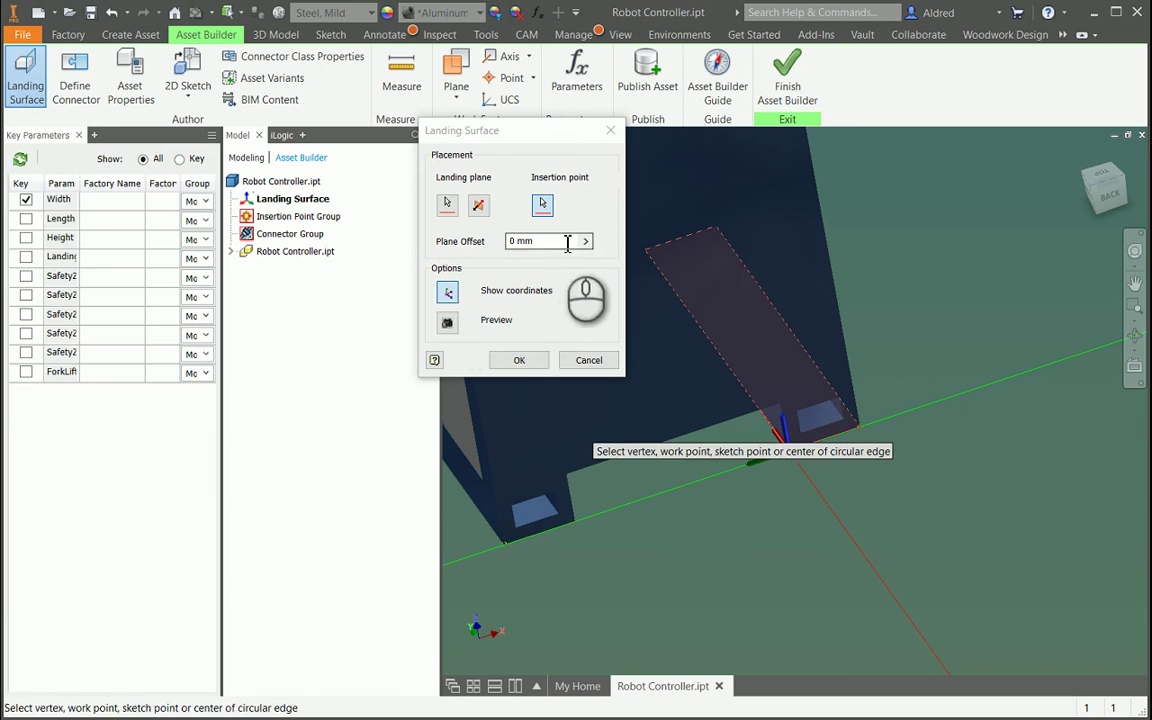
double_click(560, 241)
click(840, 425)
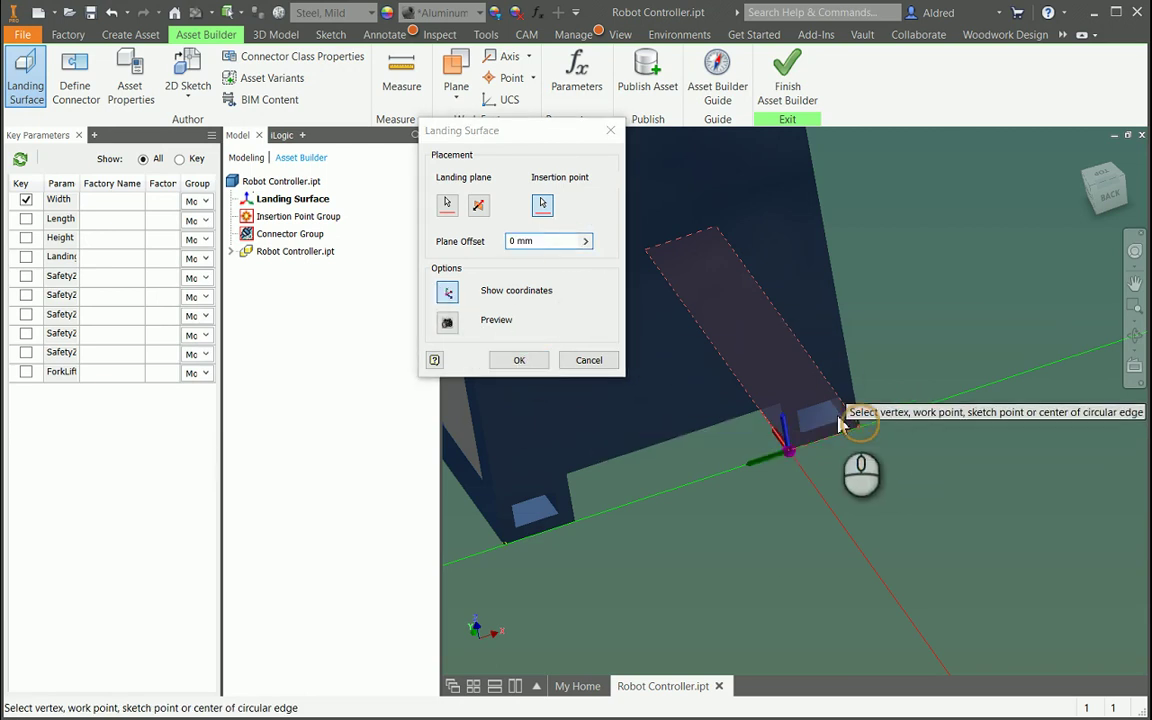
shift+middle_drag(794, 432, 705, 430)
- Try Plane Offset values of 100 and -100, then set it back to 0
double_click(542, 242)
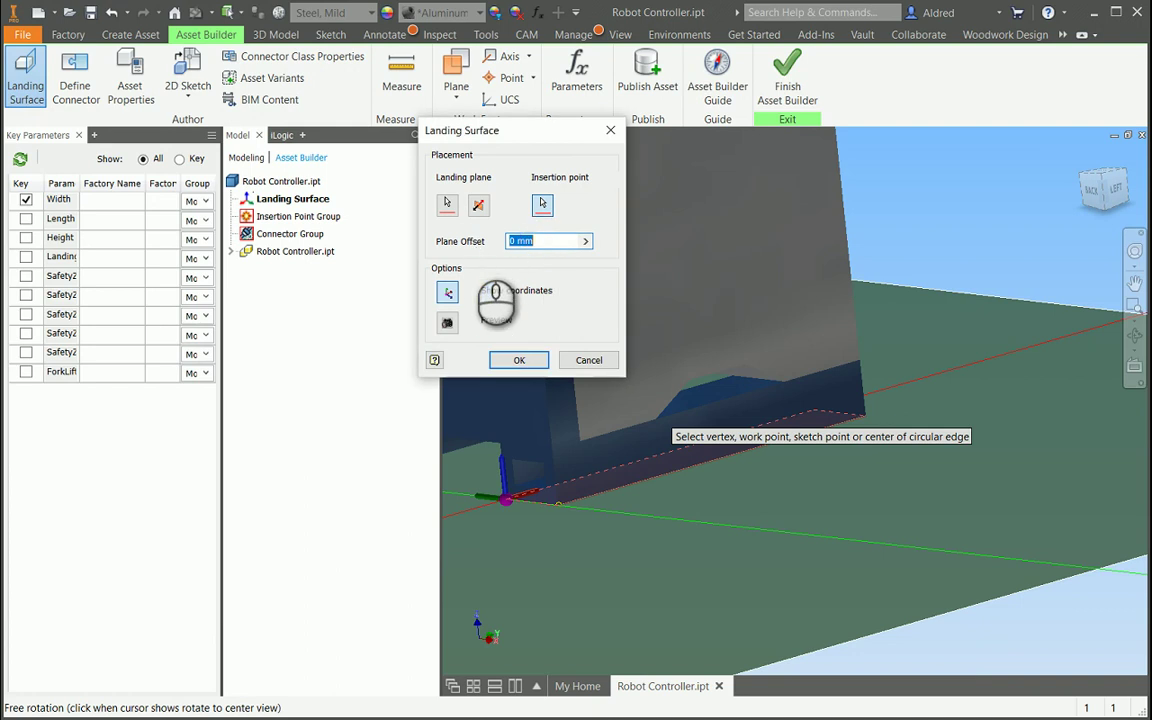
text(100)
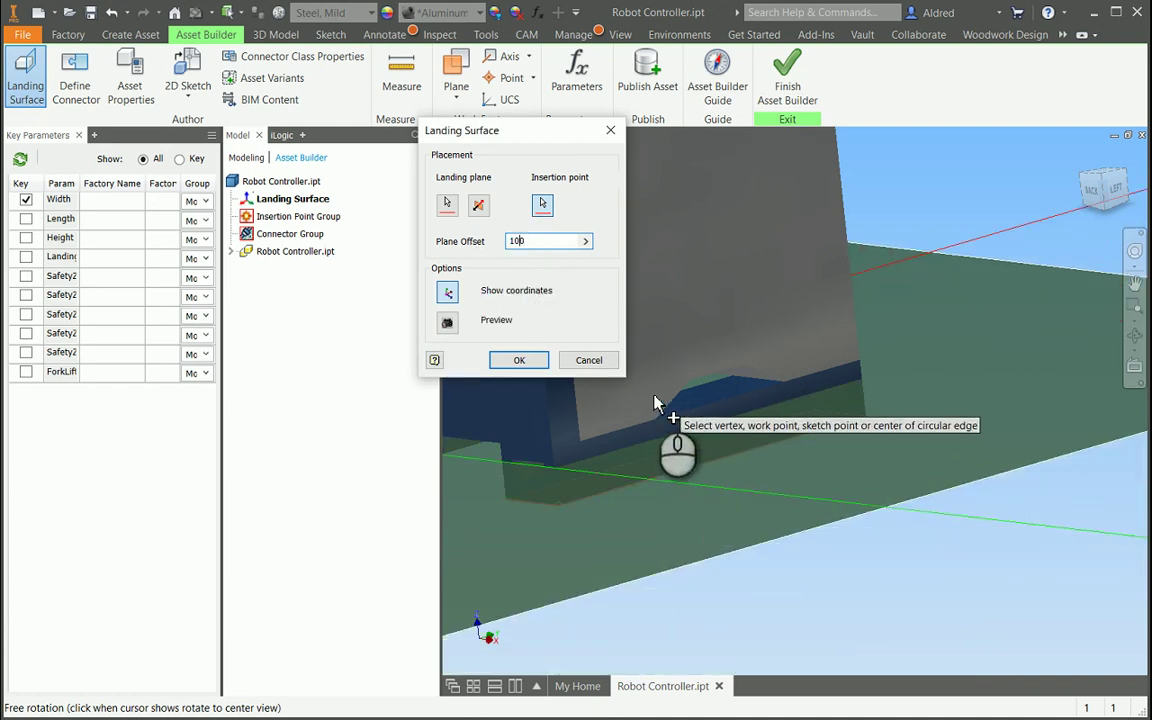
key(Home)
text(-)
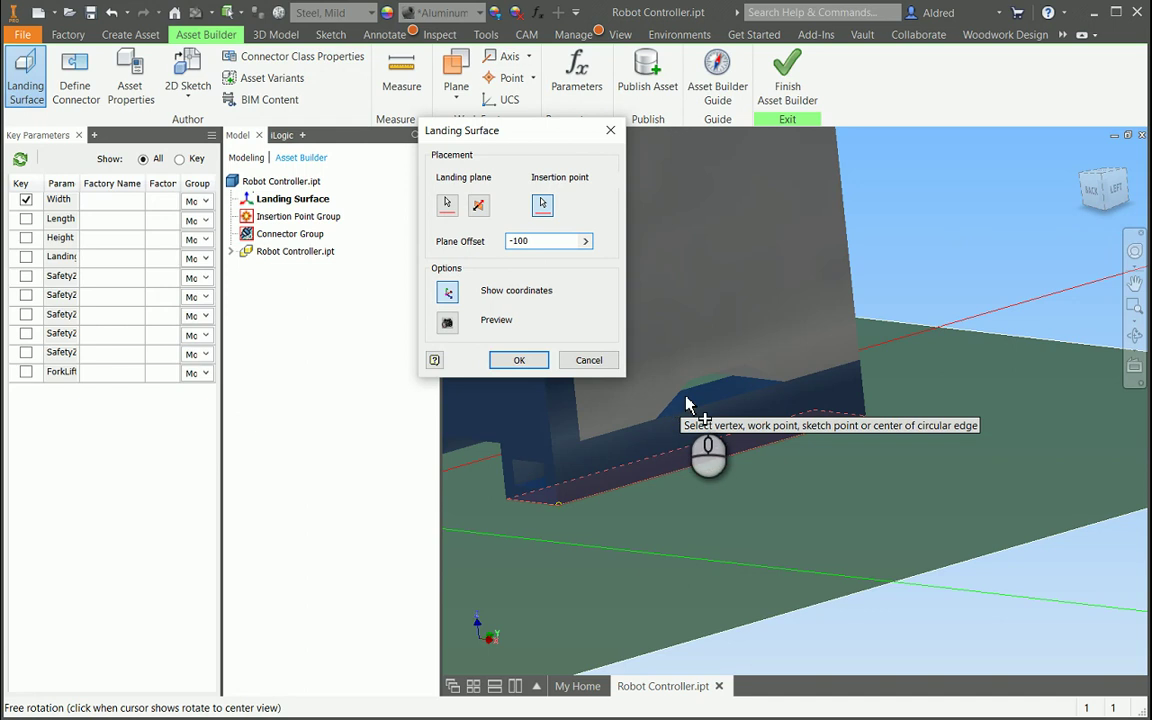
click(1122, 201)
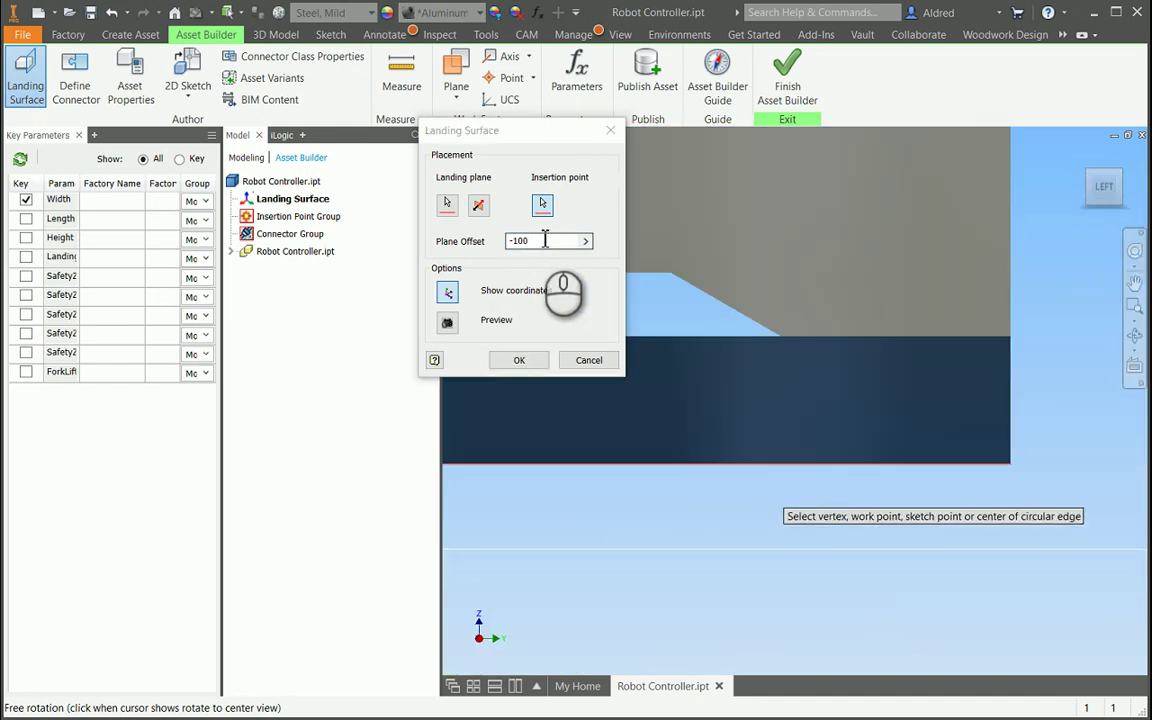
double_click(545, 240)
text(0)
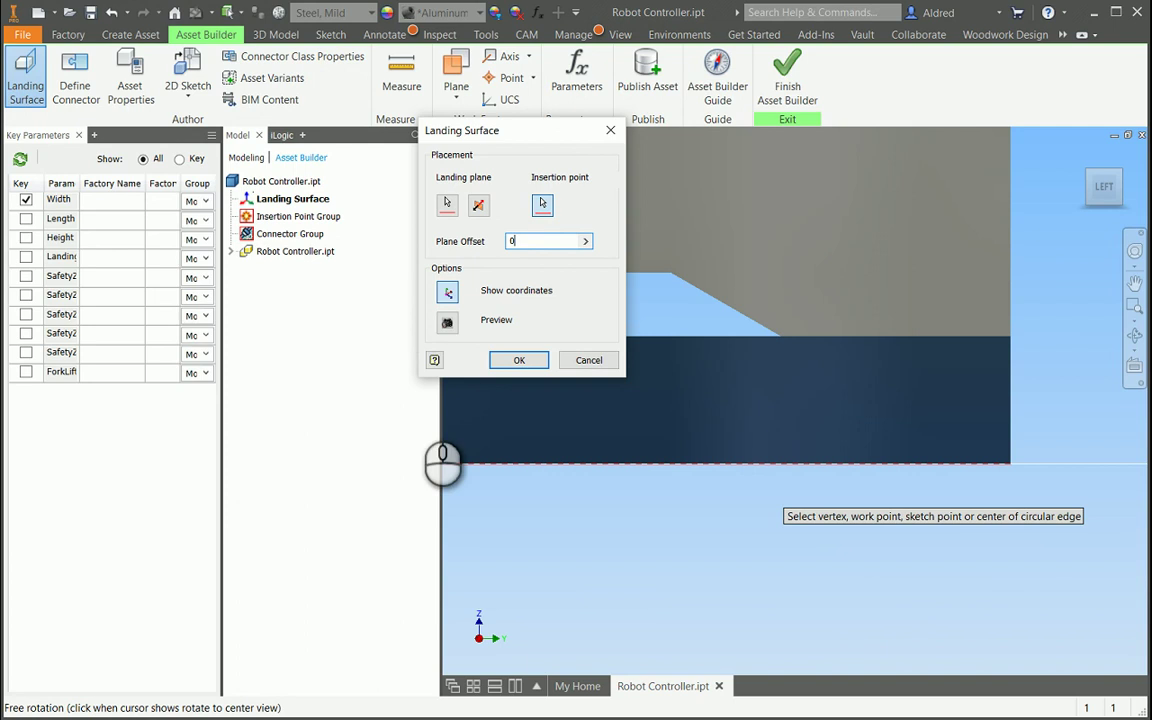
- Confirm the landing surface, then start a connector on a bottom edge and abandon it
click(517, 360)
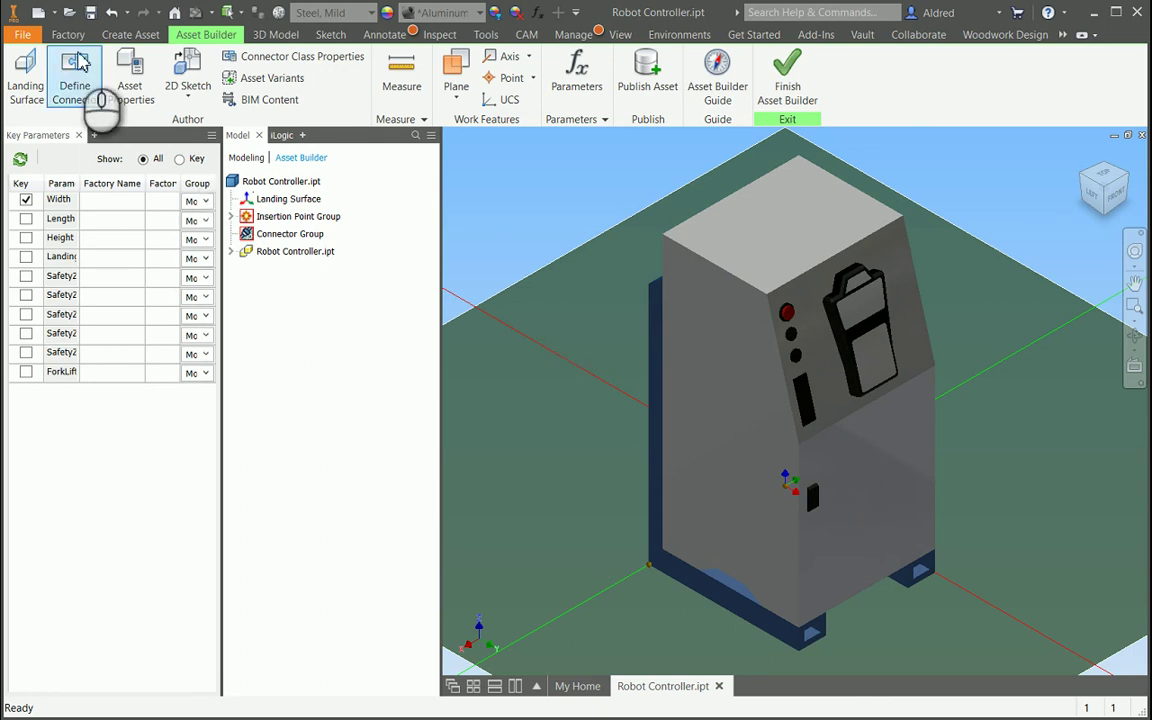
click(80, 82)
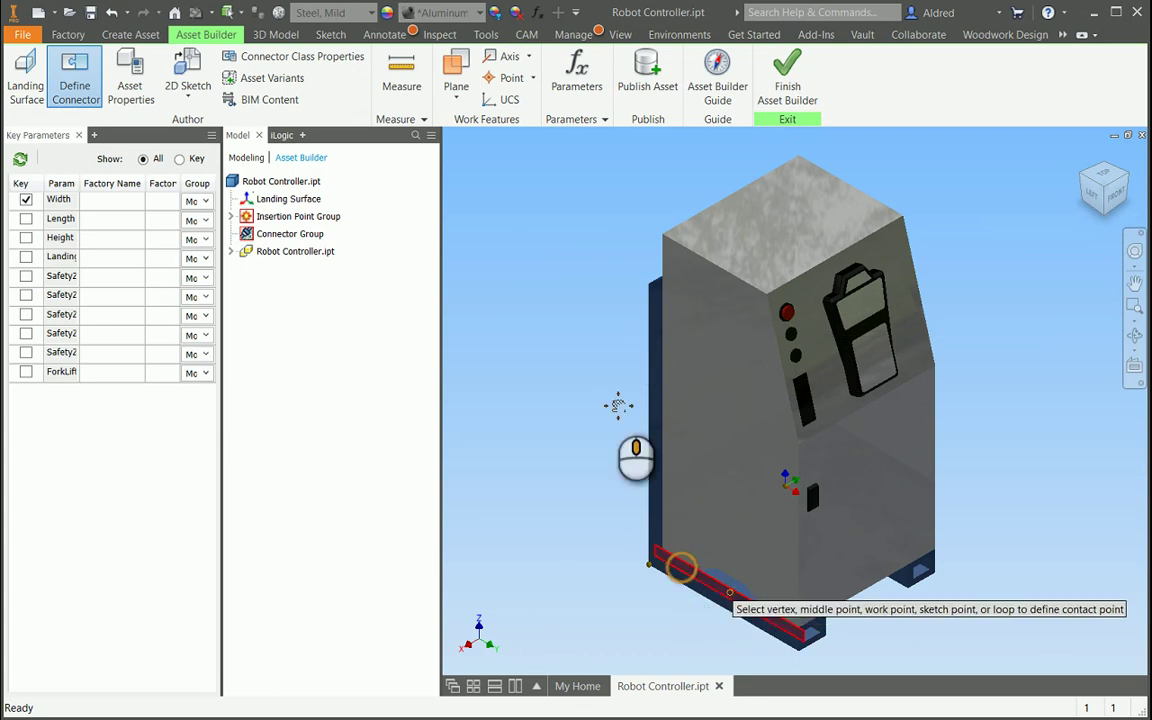
middle_drag(617, 404, 661, 474)
scroll(661, 474, down, 3)
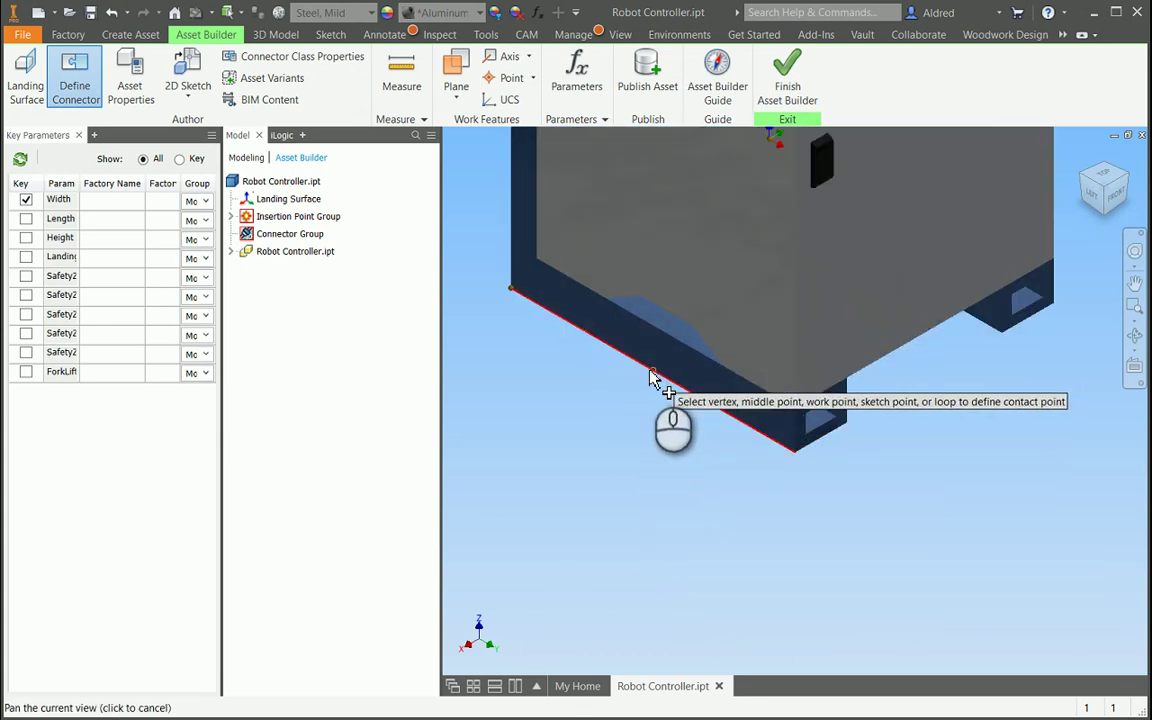
click(651, 378)
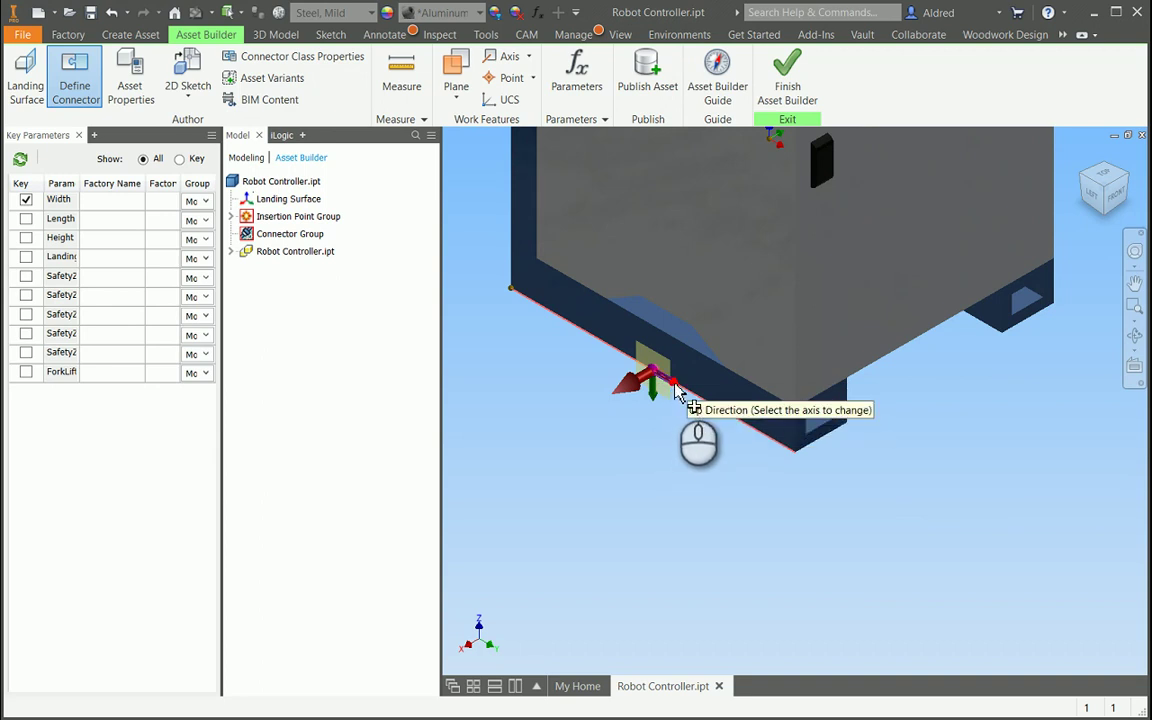
click(677, 392)
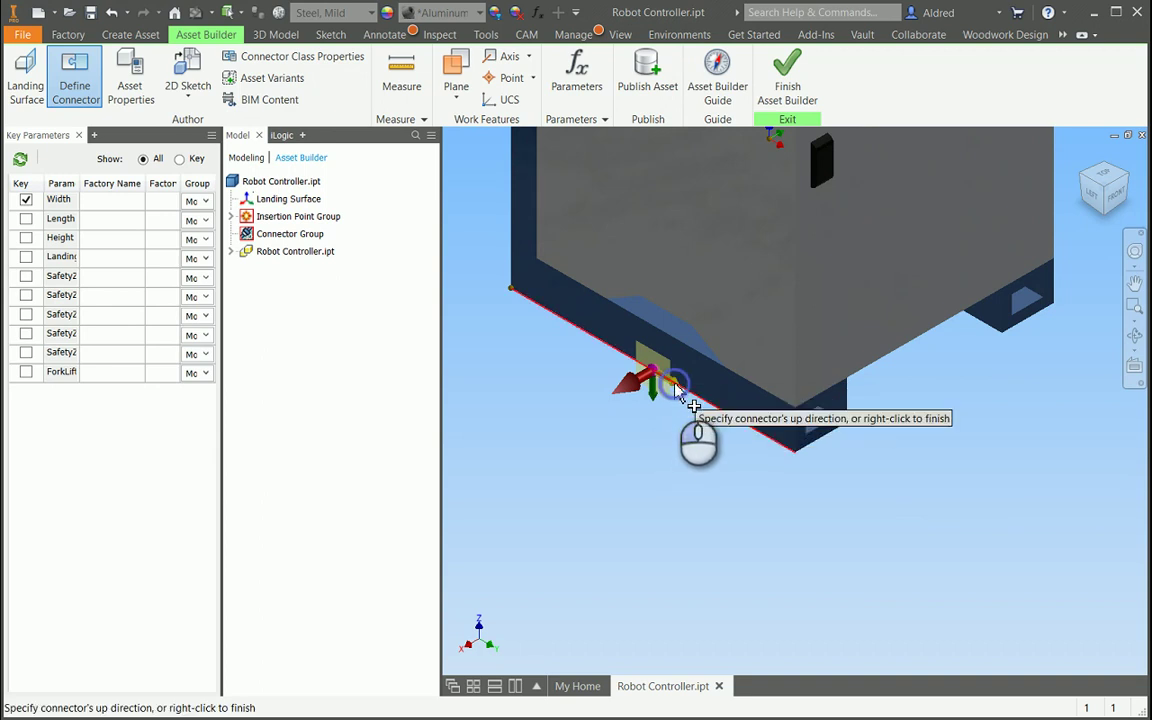
click(797, 438)
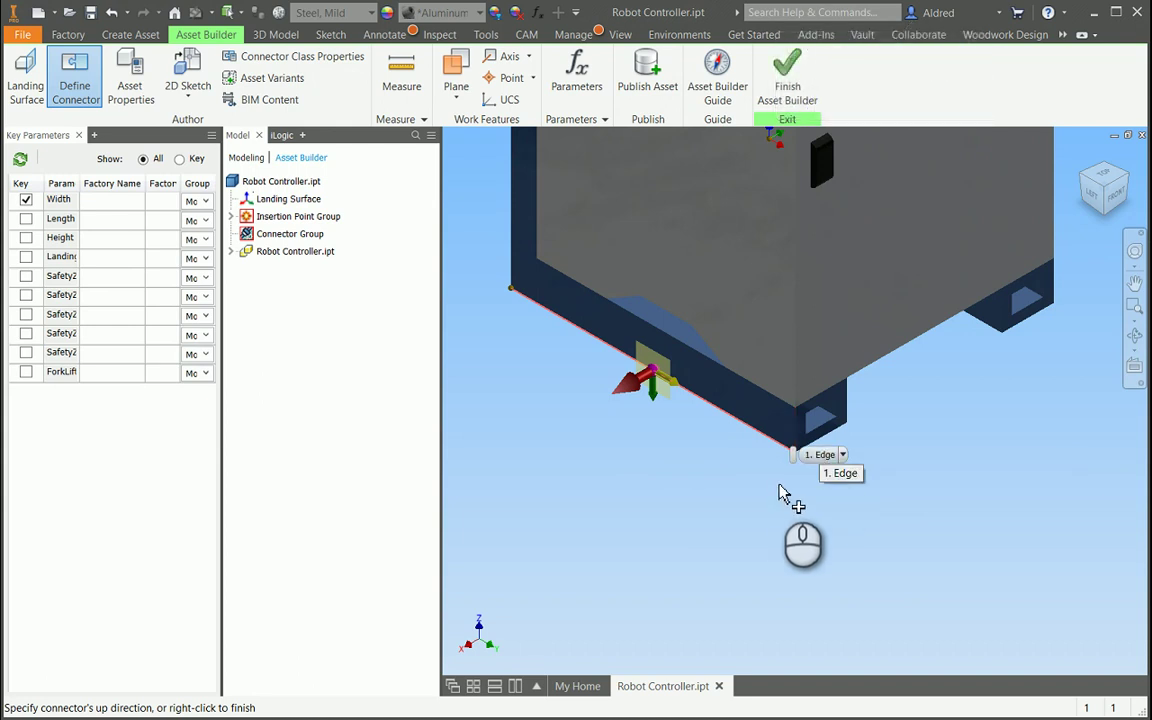
click(714, 448)
- Create Connector3 on the base's bottom edge with a bottom edge as up direction
click(80, 82)
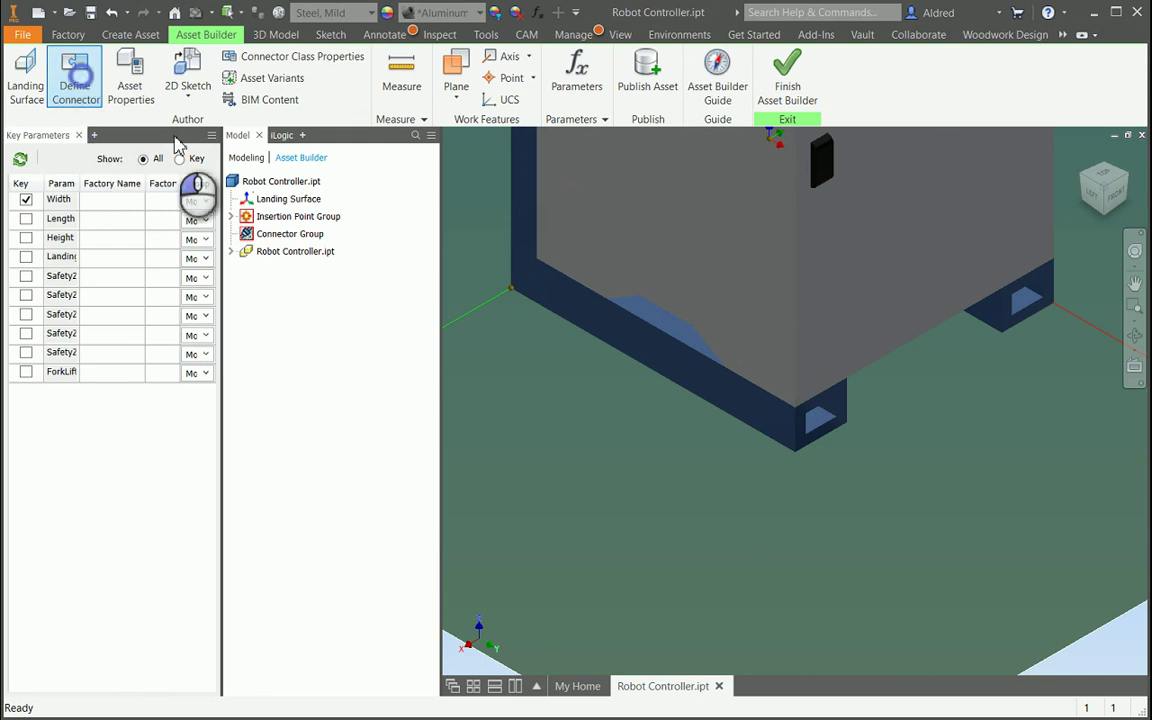
click(654, 380)
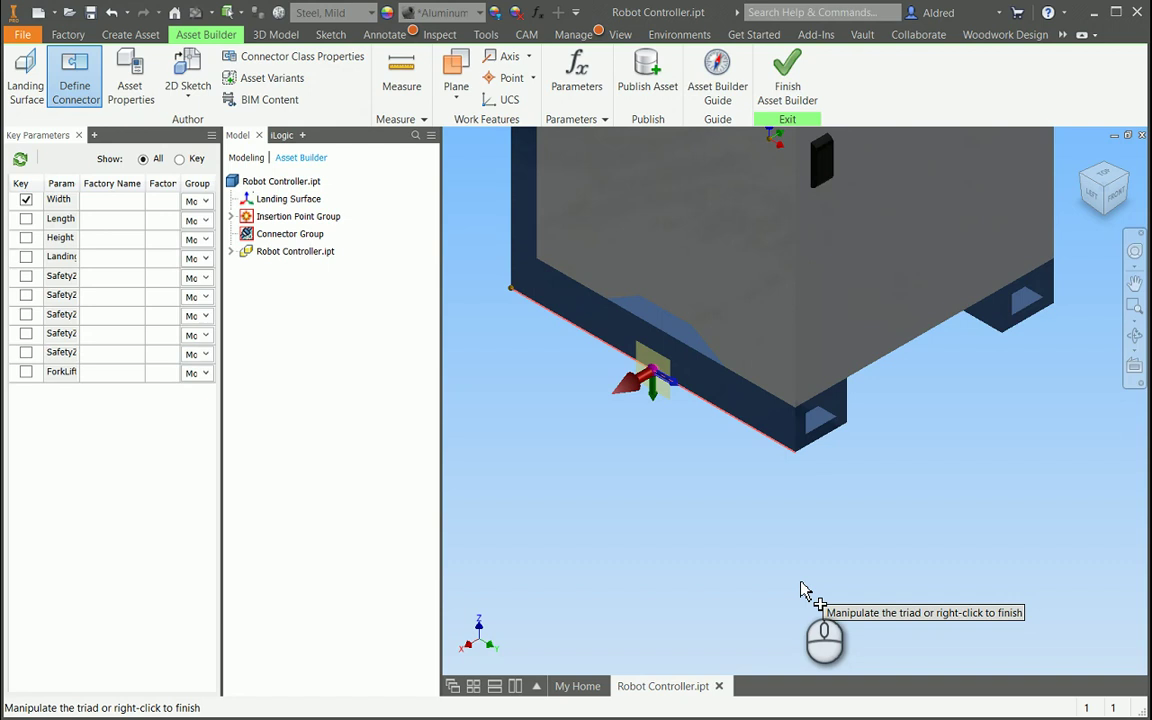
click(674, 389)
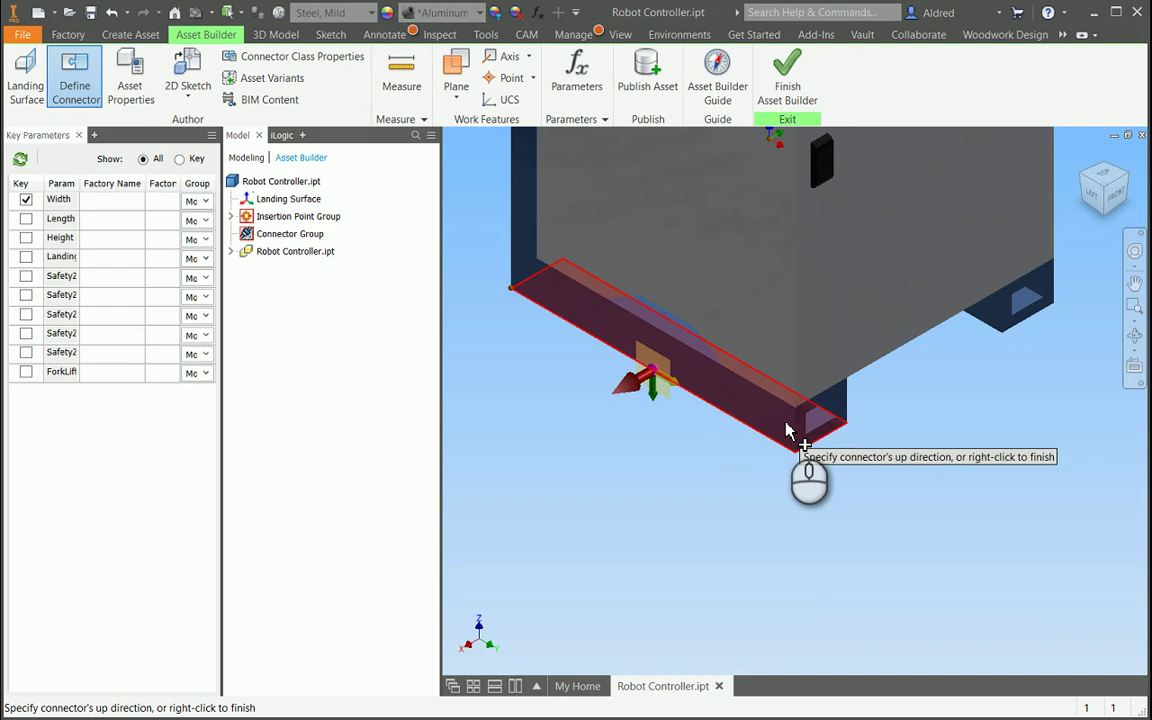
click(797, 424)
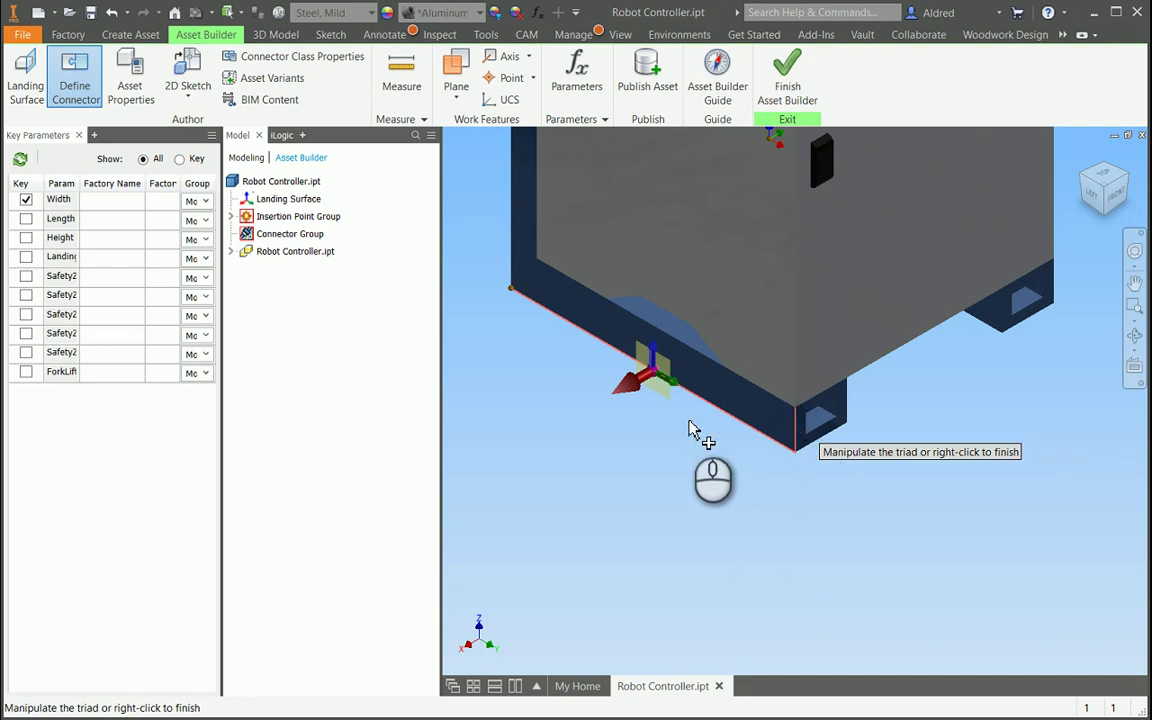
right_click(658, 480)
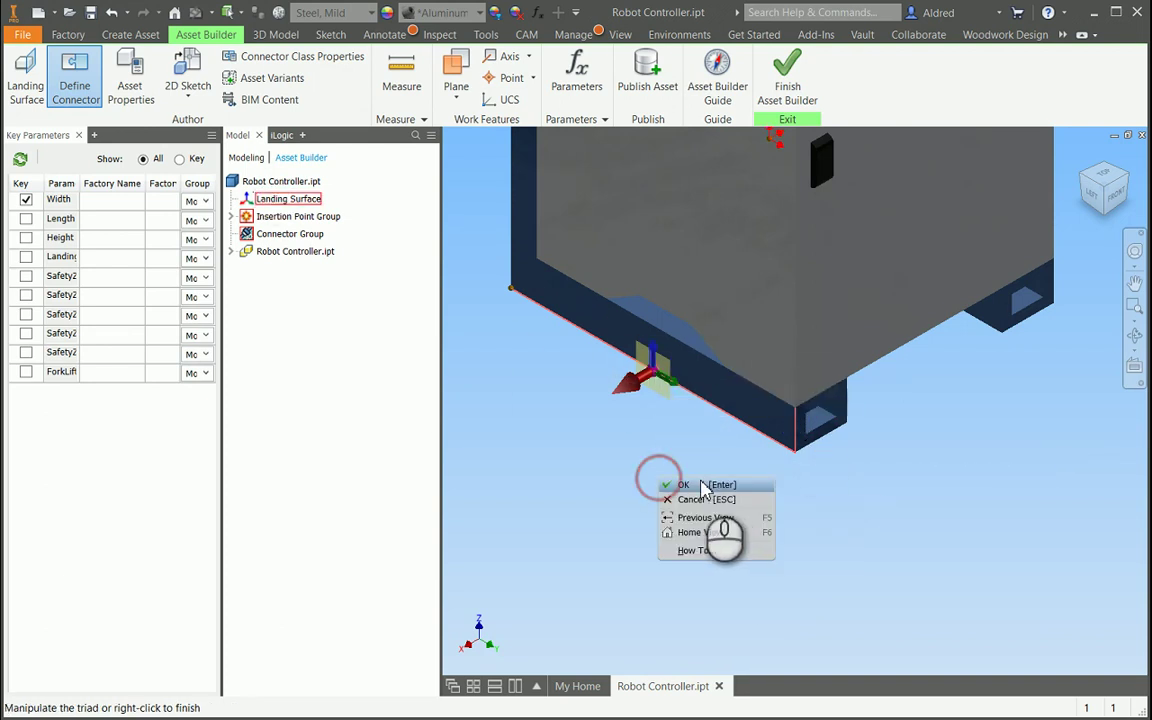
click(699, 481)
- Create Connector4 at a bottom edge midpoint with a vertical edge as up direction
shift+middle_drag(845, 371, 828, 506)
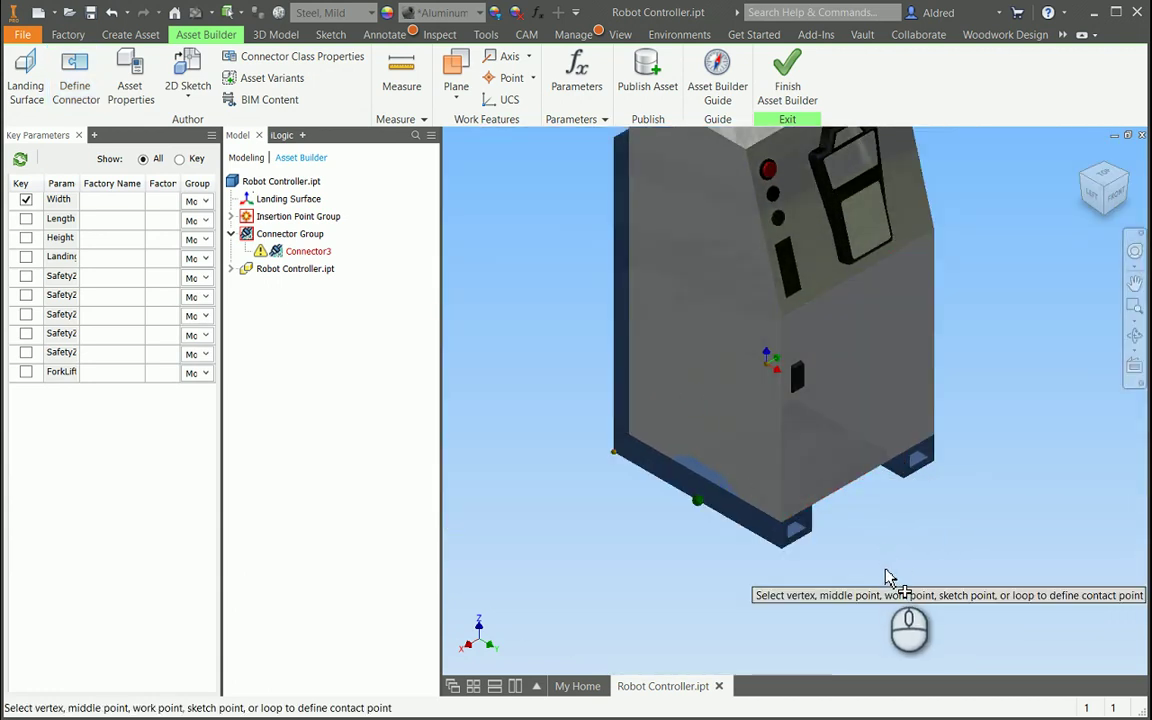
shift+middle_drag(866, 532, 782, 541)
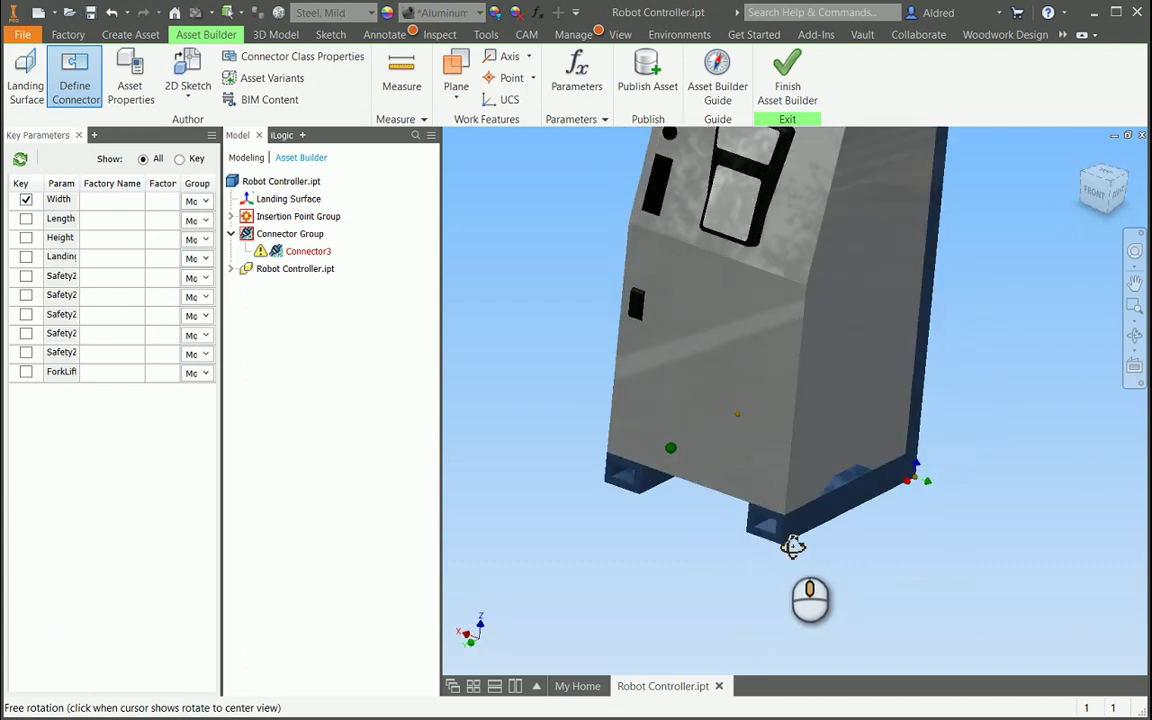
scroll(792, 545, down, 4)
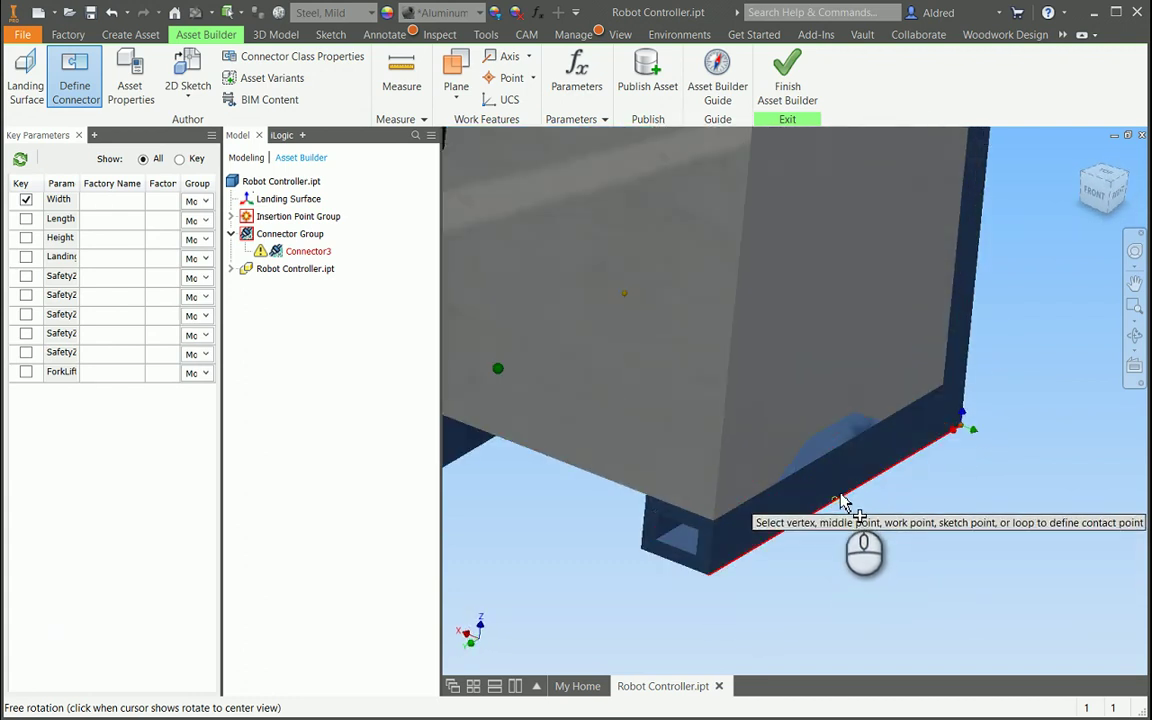
click(833, 498)
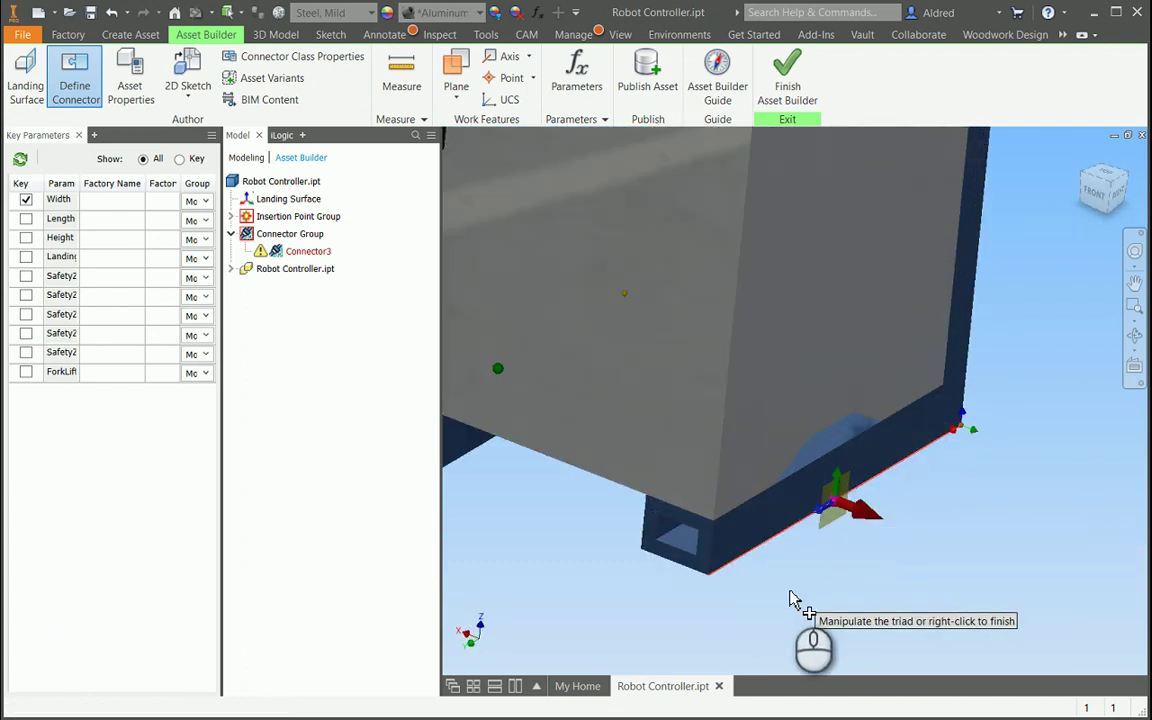
click(831, 504)
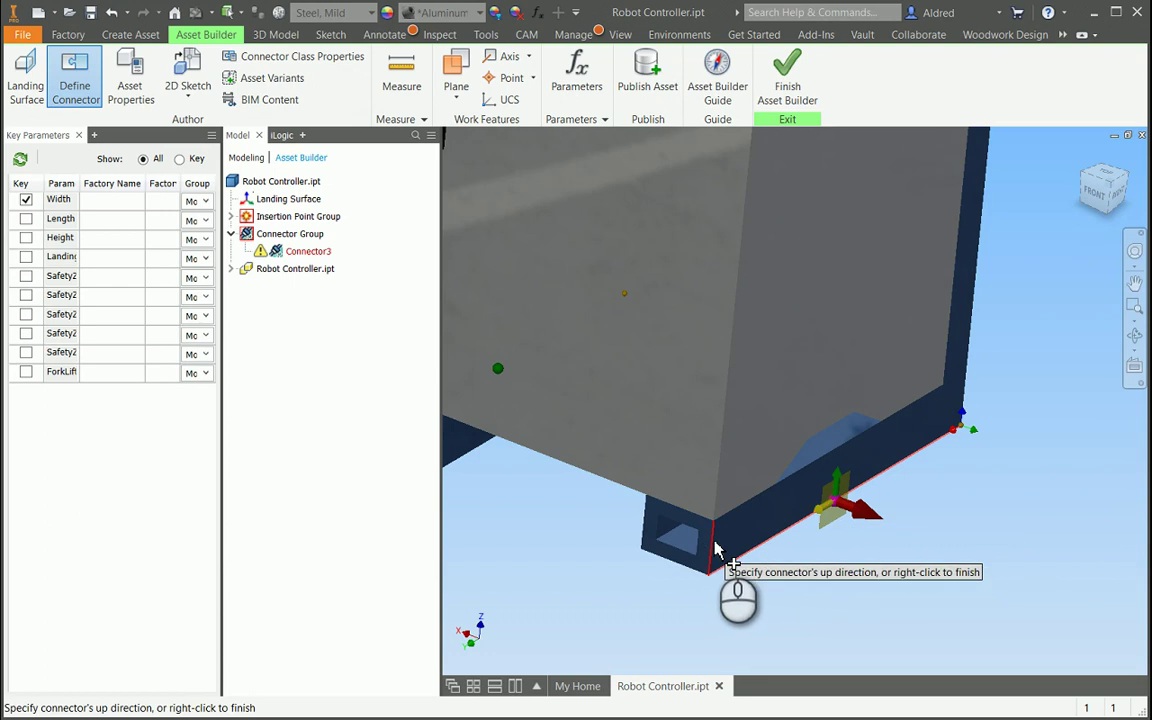
click(714, 550)
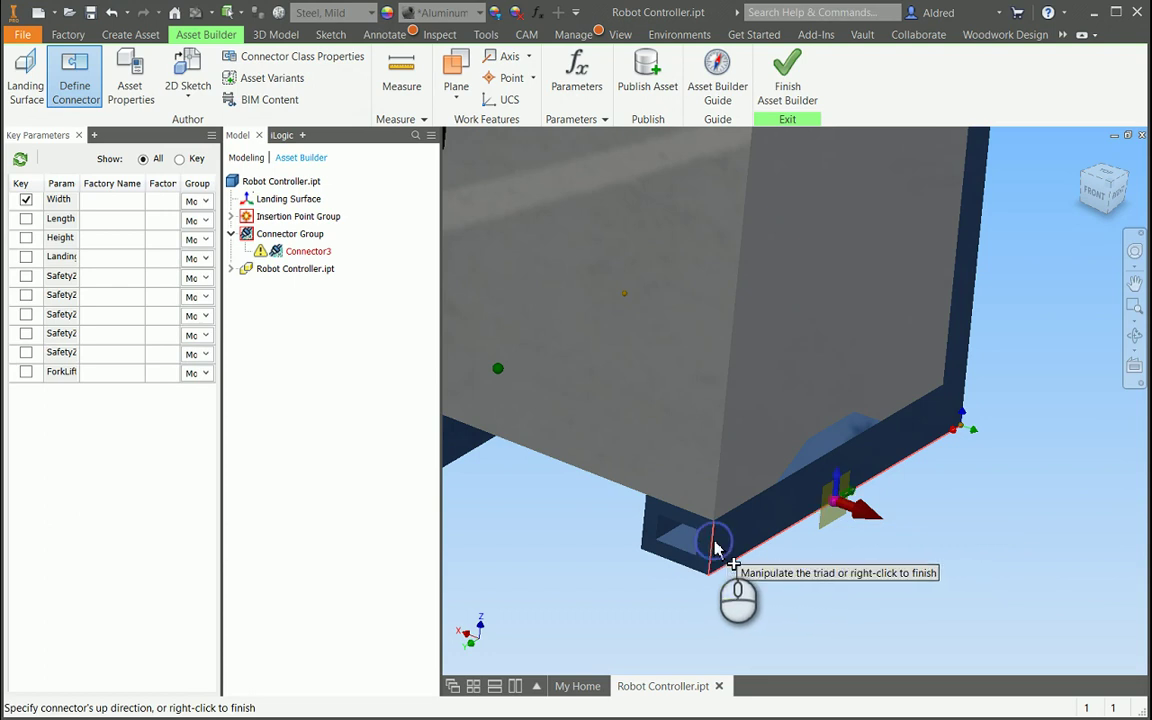
right_click(1035, 343)
scroll(800, 480, down, 5)
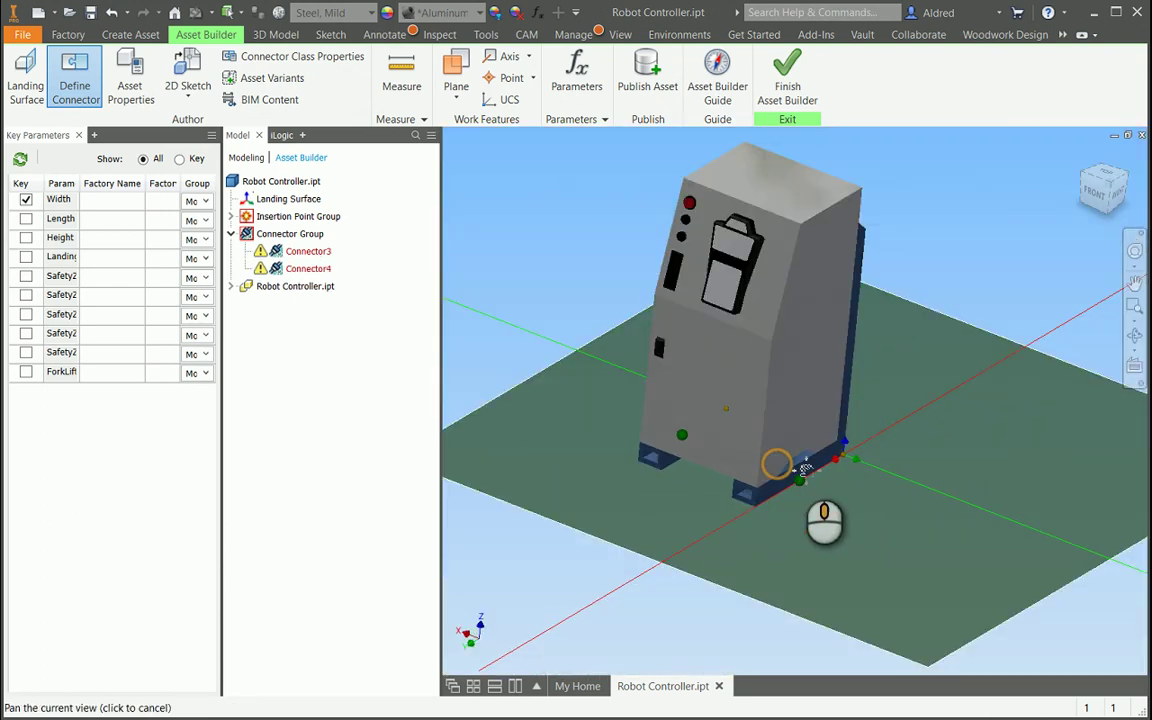
- Expand the Insertion Point Group, select Landing Surface, and show the Asset Builder guide
middle_drag(805, 470, 848, 495)
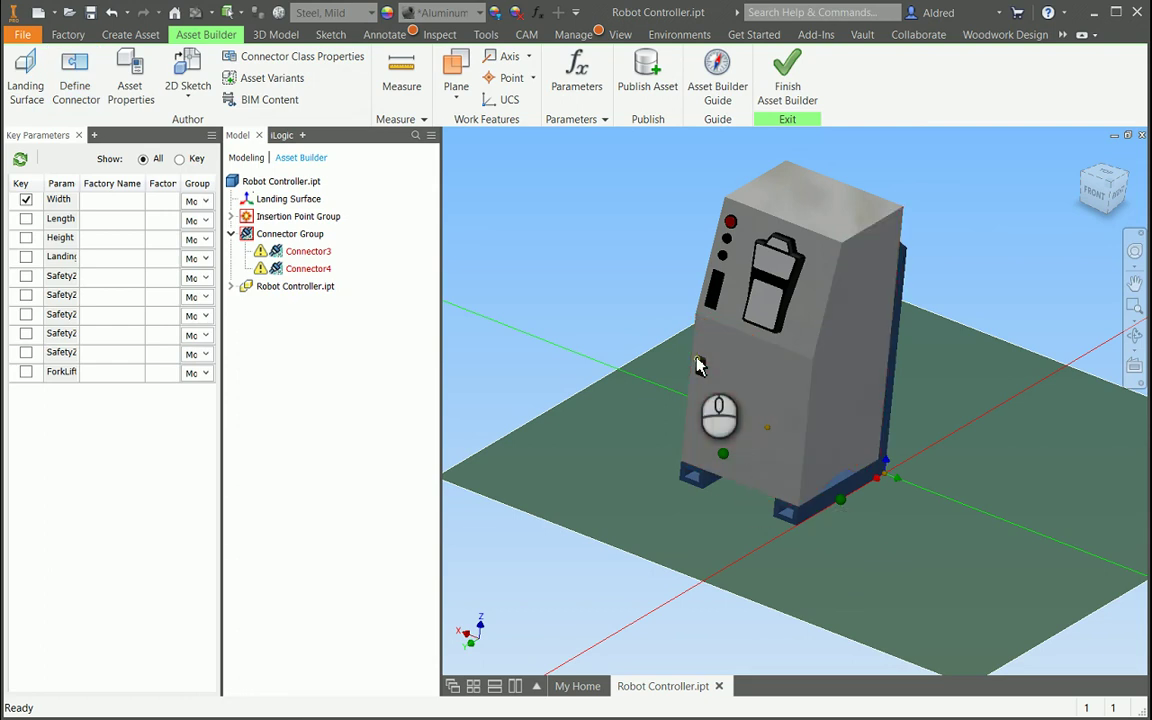
click(231, 216)
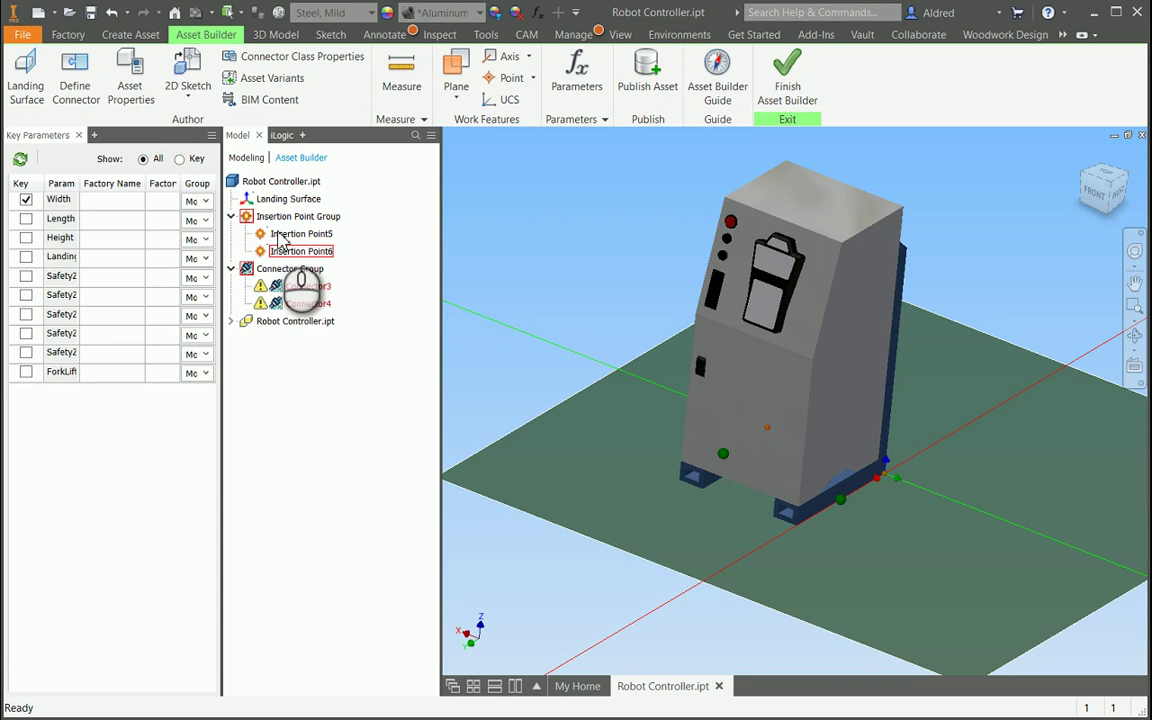
click(273, 201)
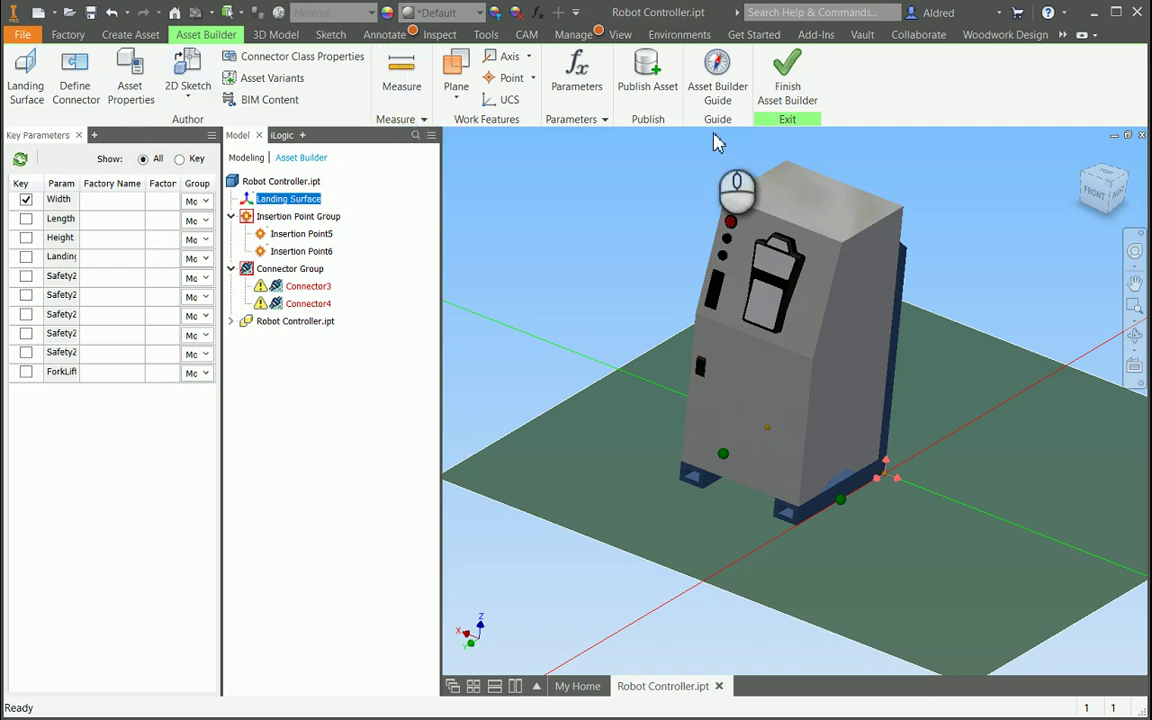
click(718, 92)
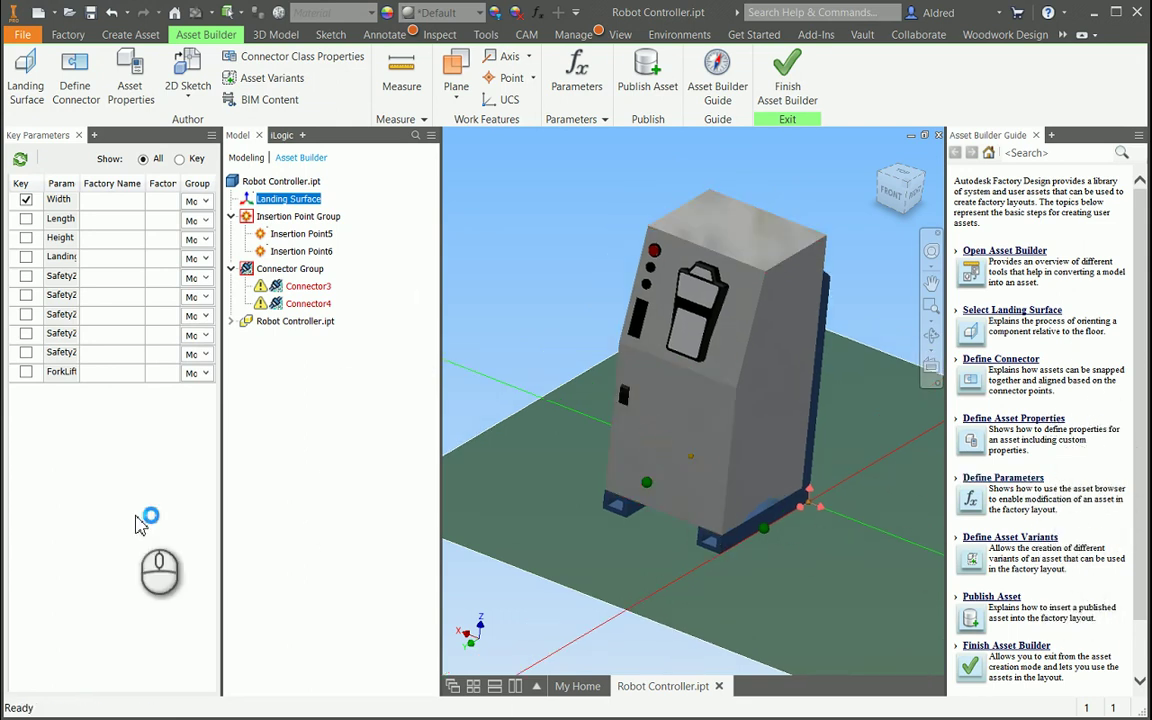
click(283, 270)
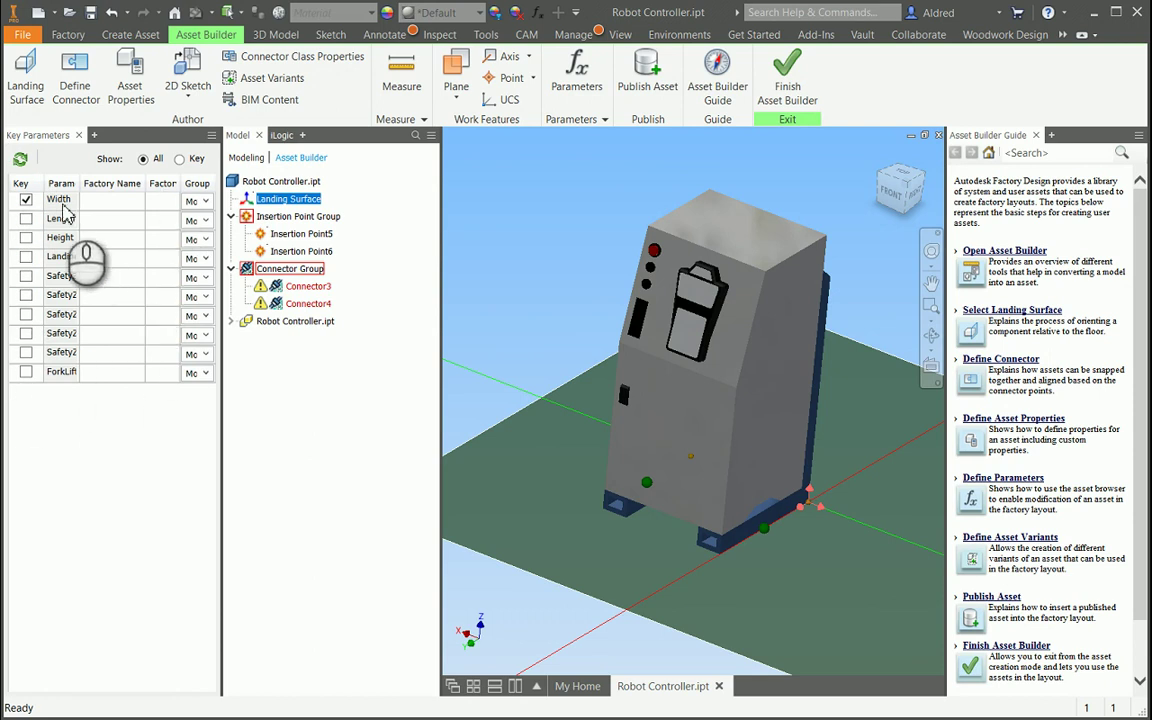
- Delete Variant_2 and Variant_3, leaving Variant_1 with the Width [1000 mm] column
click(255, 86)
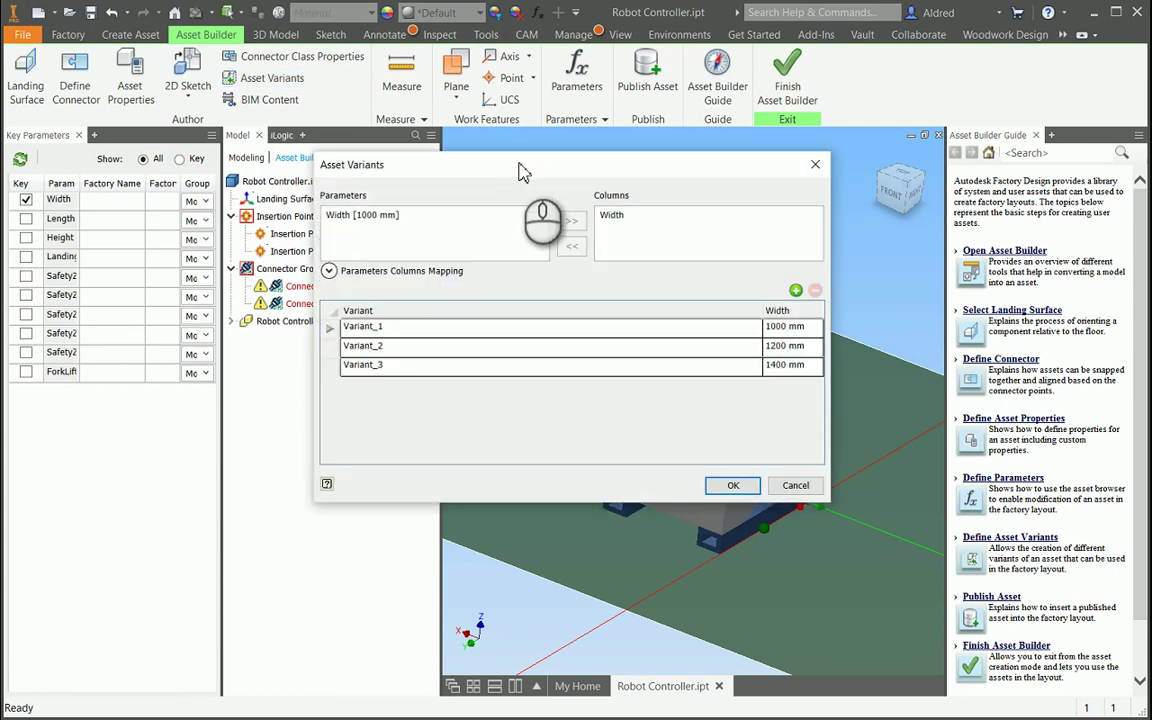
drag(520, 172, 547, 158)
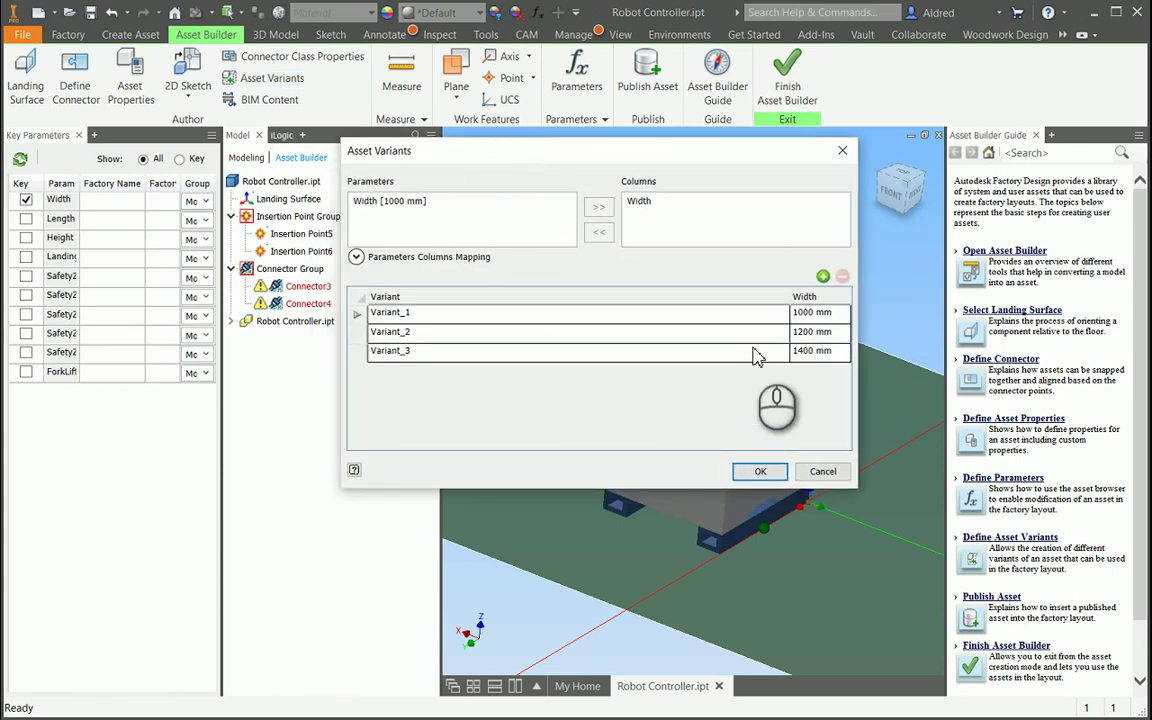
click(453, 338)
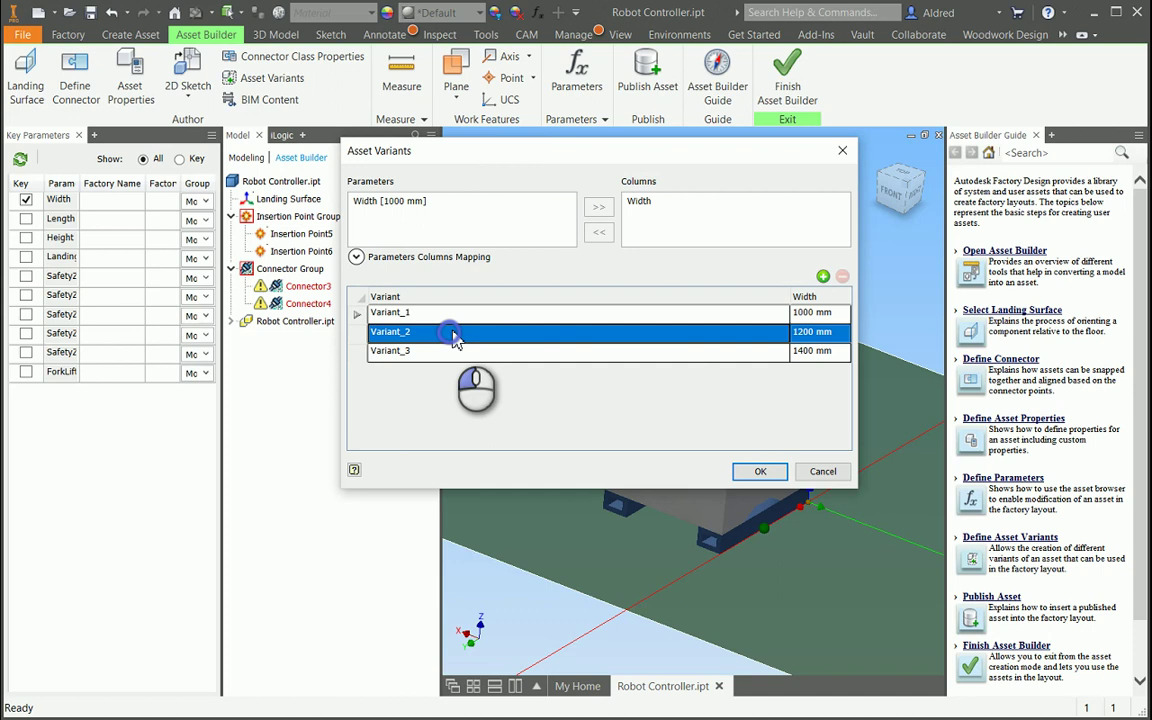
click(842, 276)
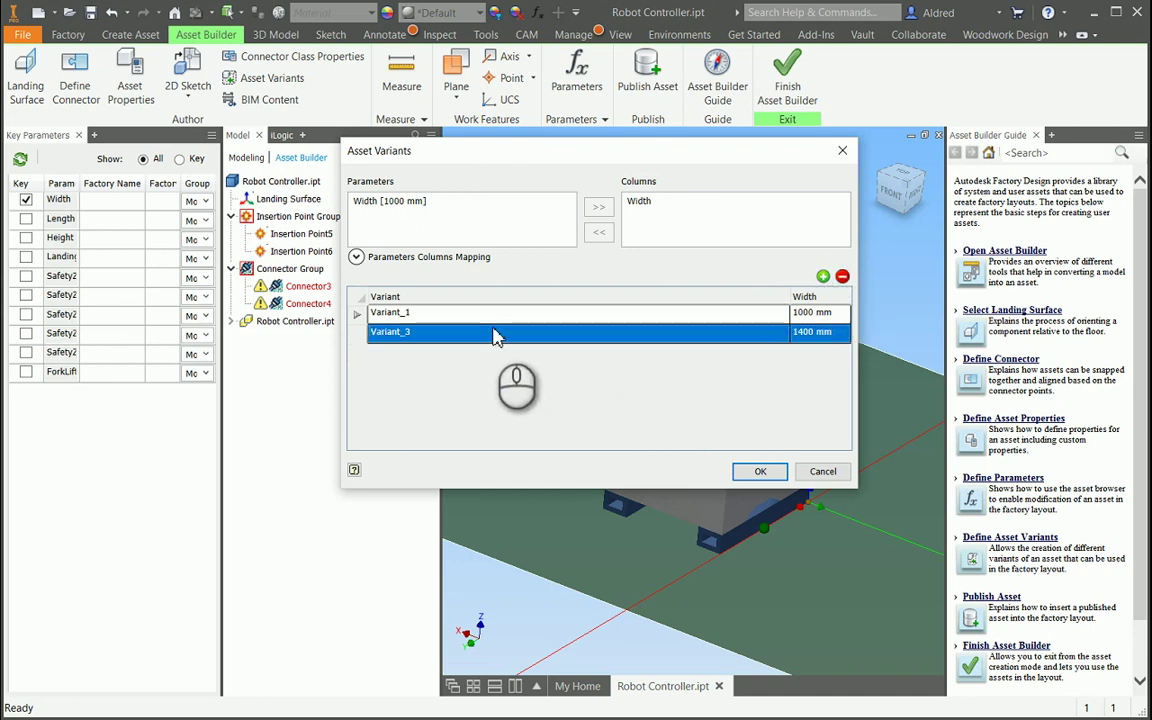
click(843, 277)
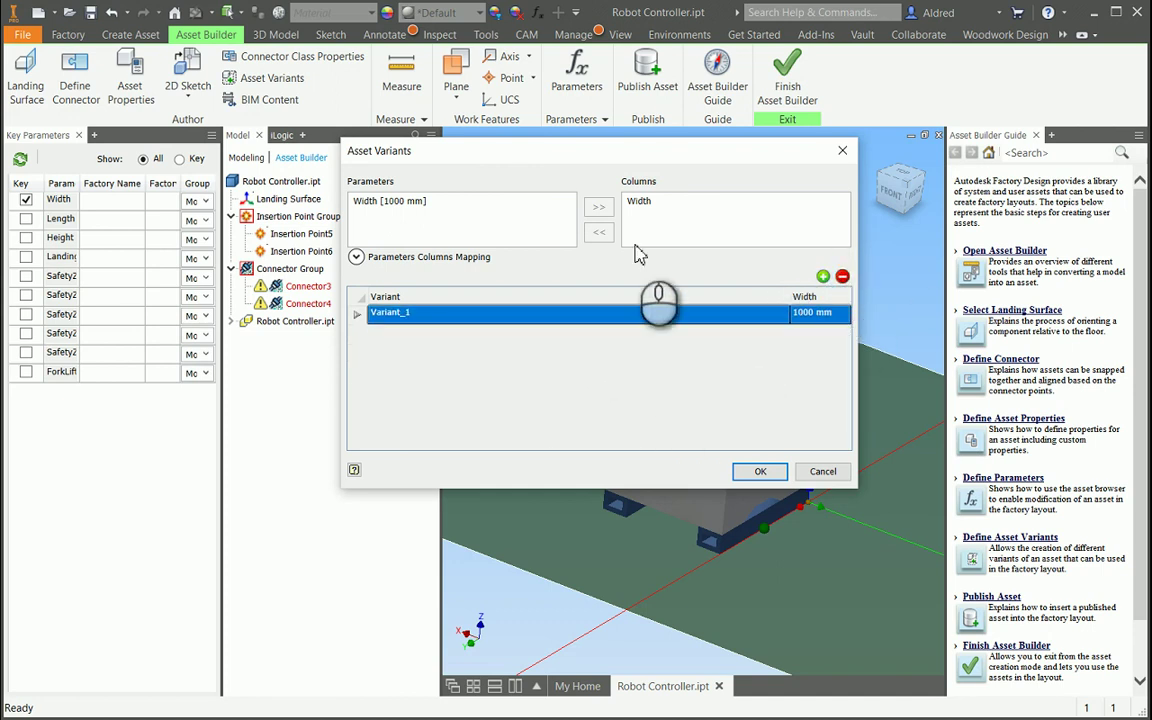
click(636, 203)
click(598, 232)
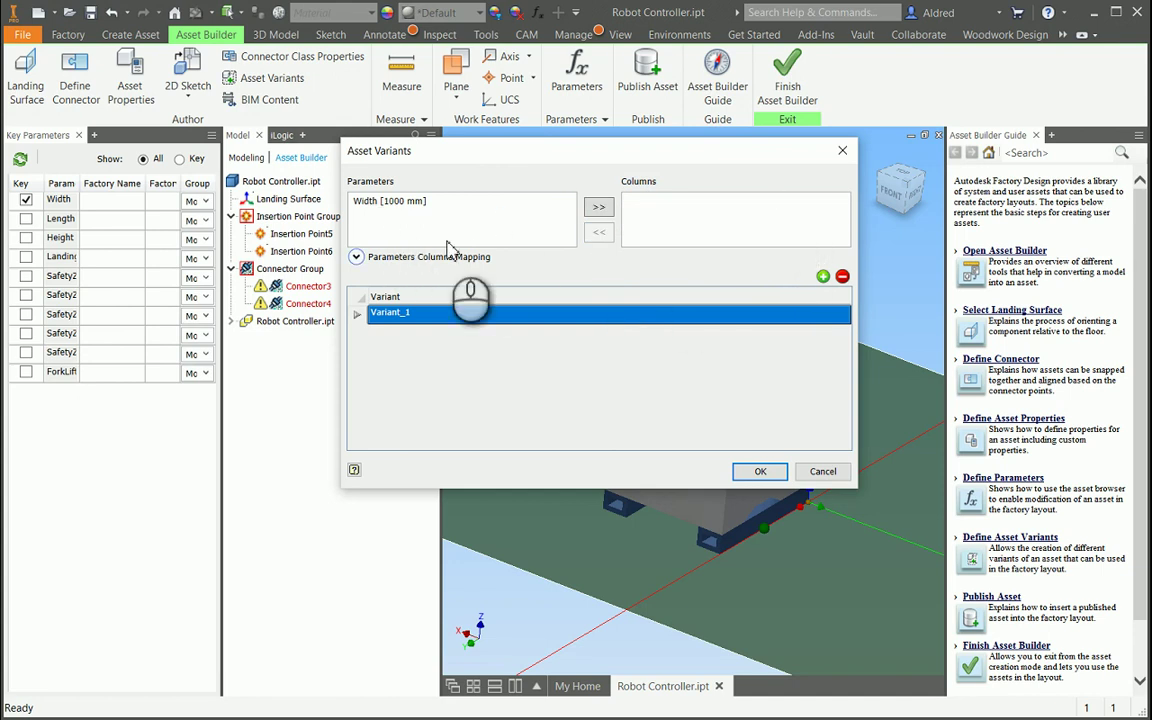
click(386, 203)
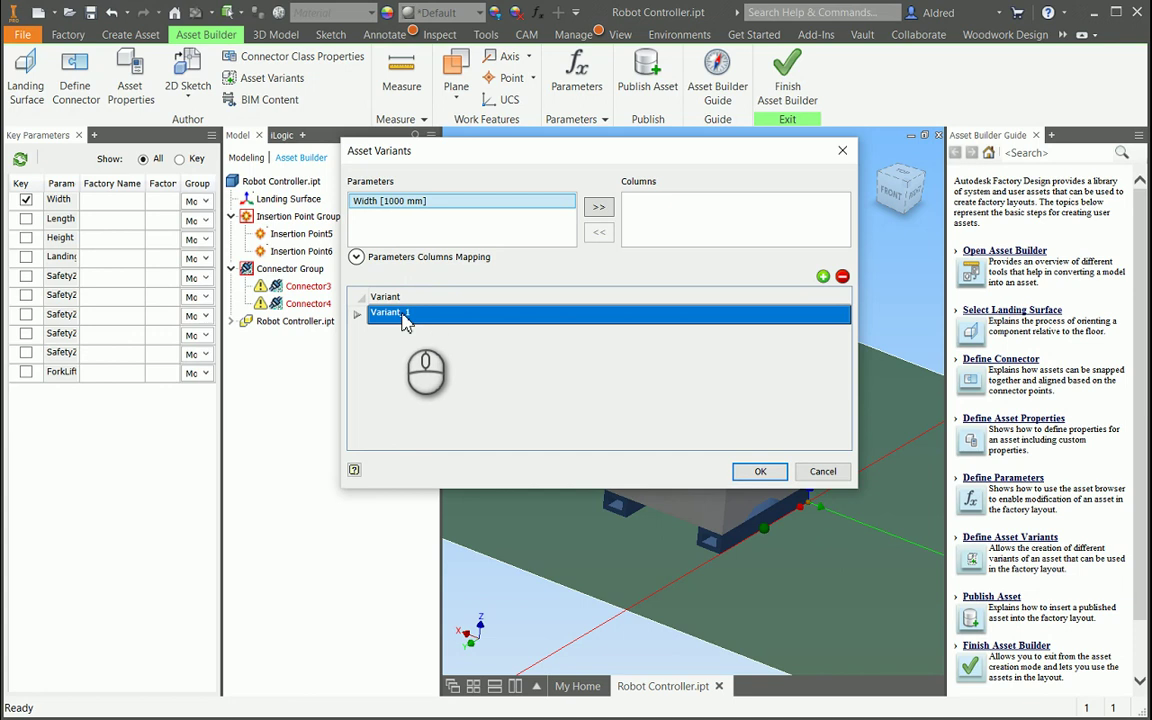
click(386, 427)
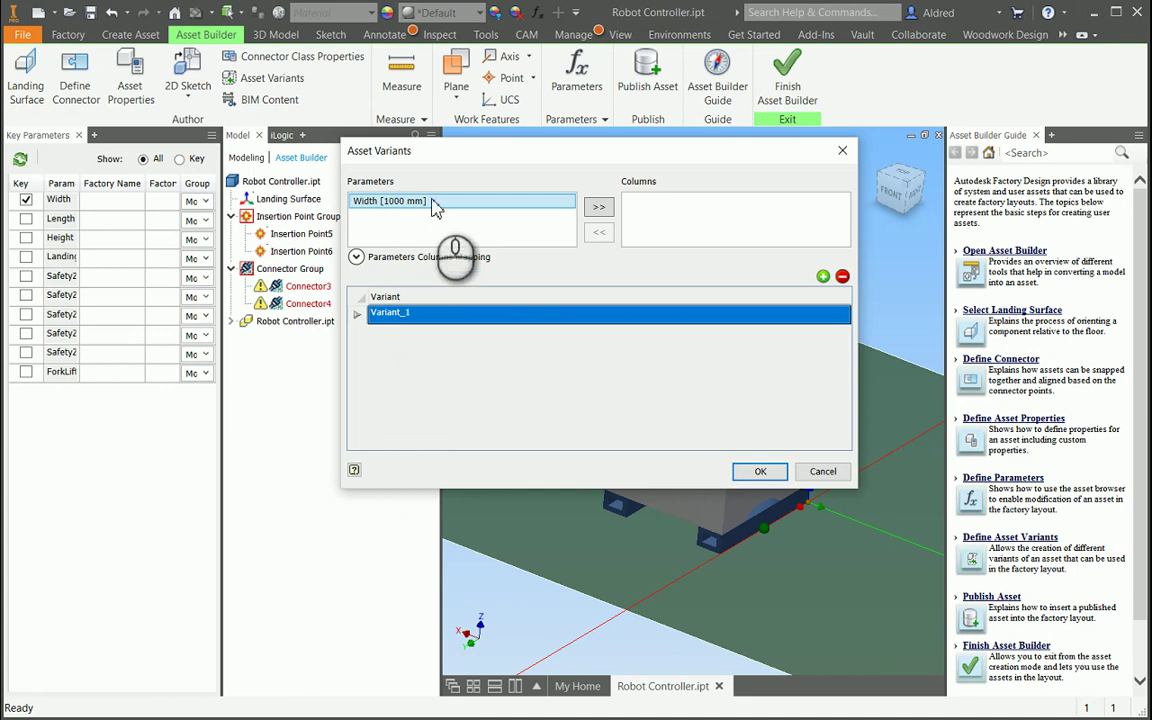
- Add Width back, add two variant rows, and name the first variant 1000_mm at 1000 mm
click(597, 209)
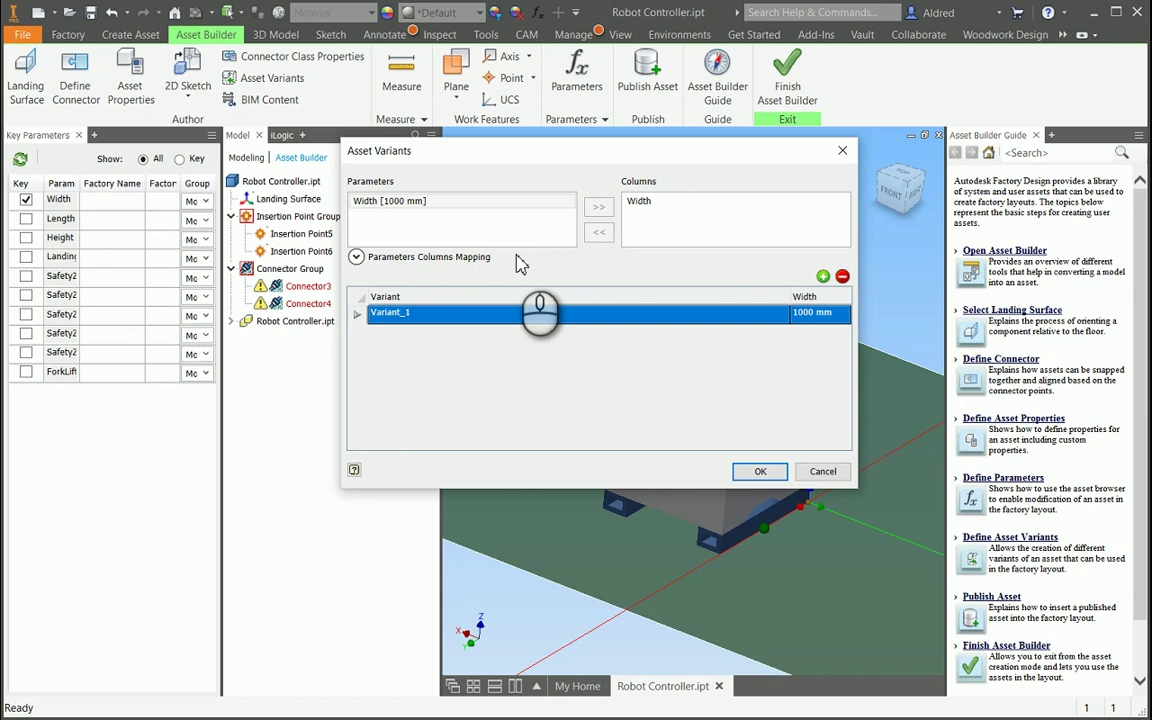
click(822, 277)
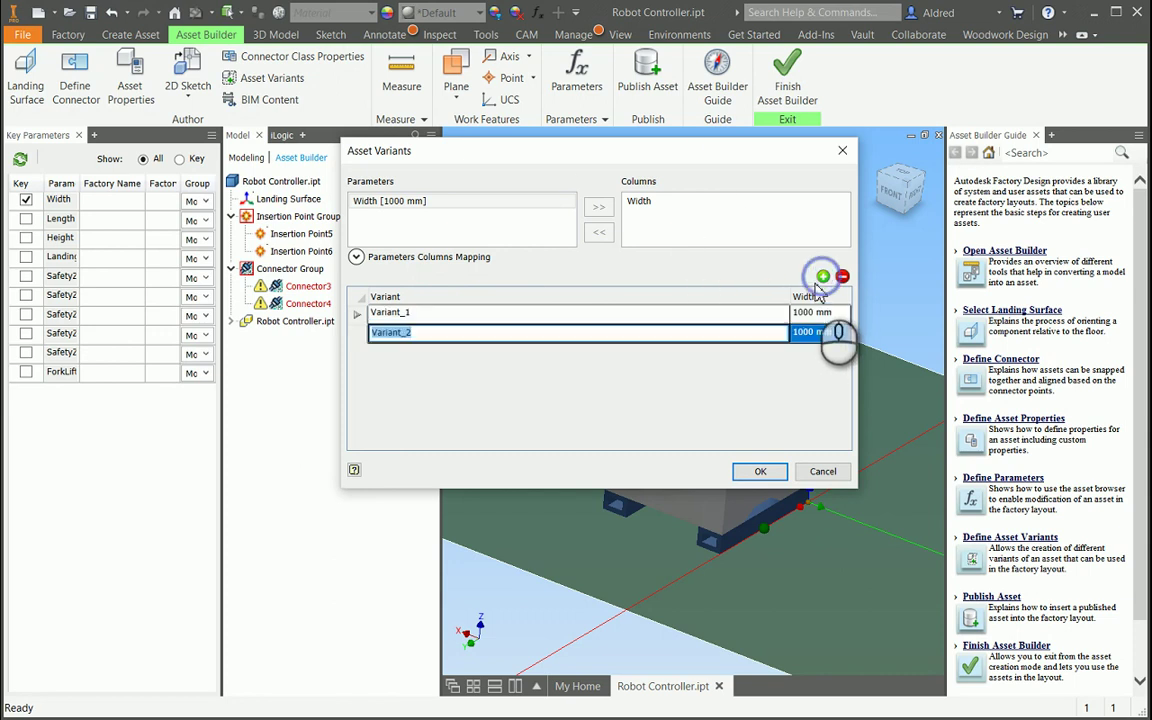
click(823, 277)
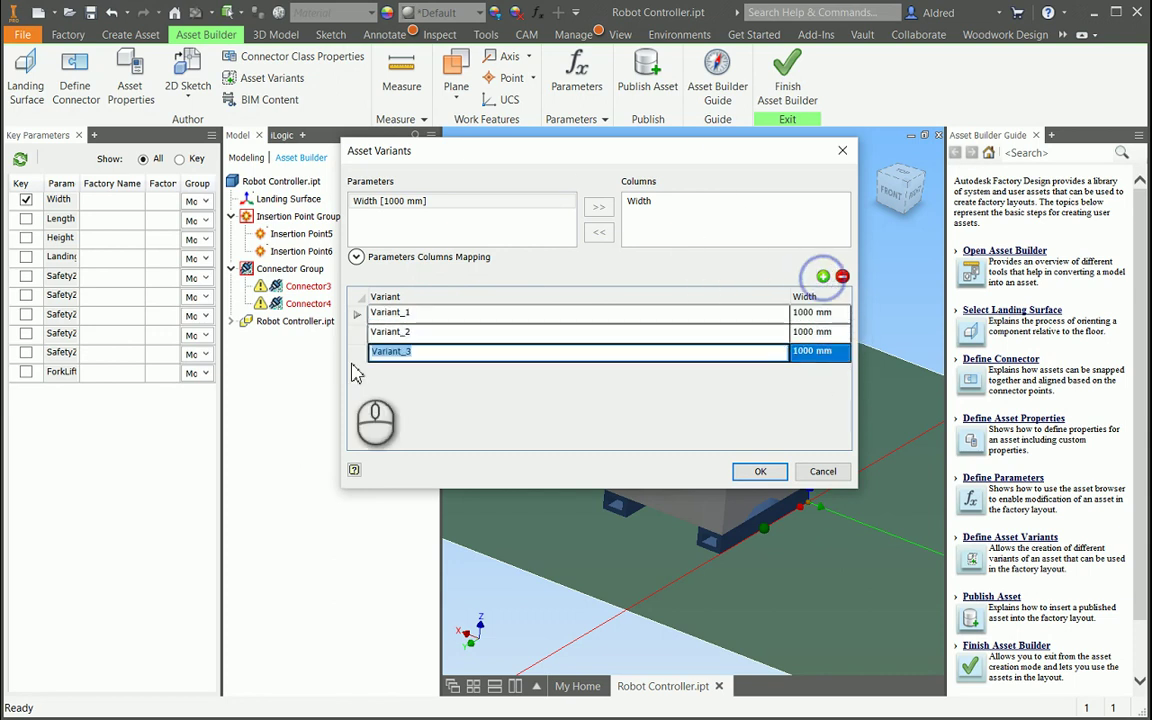
click(425, 314)
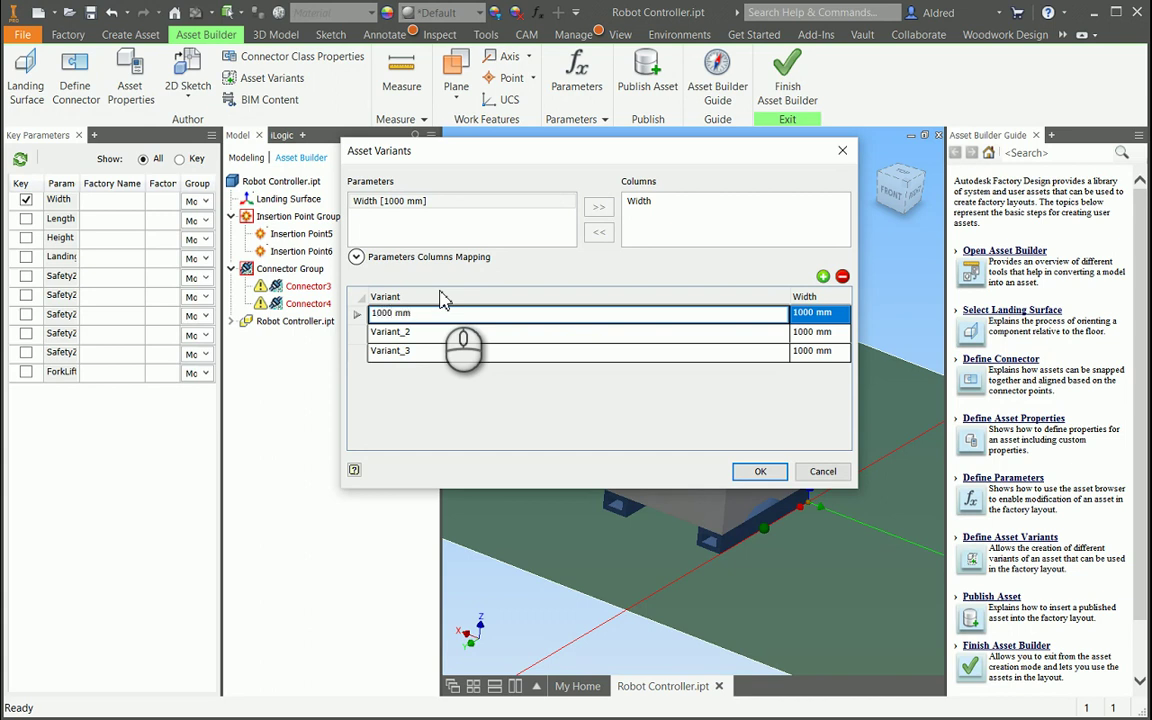
click(422, 334)
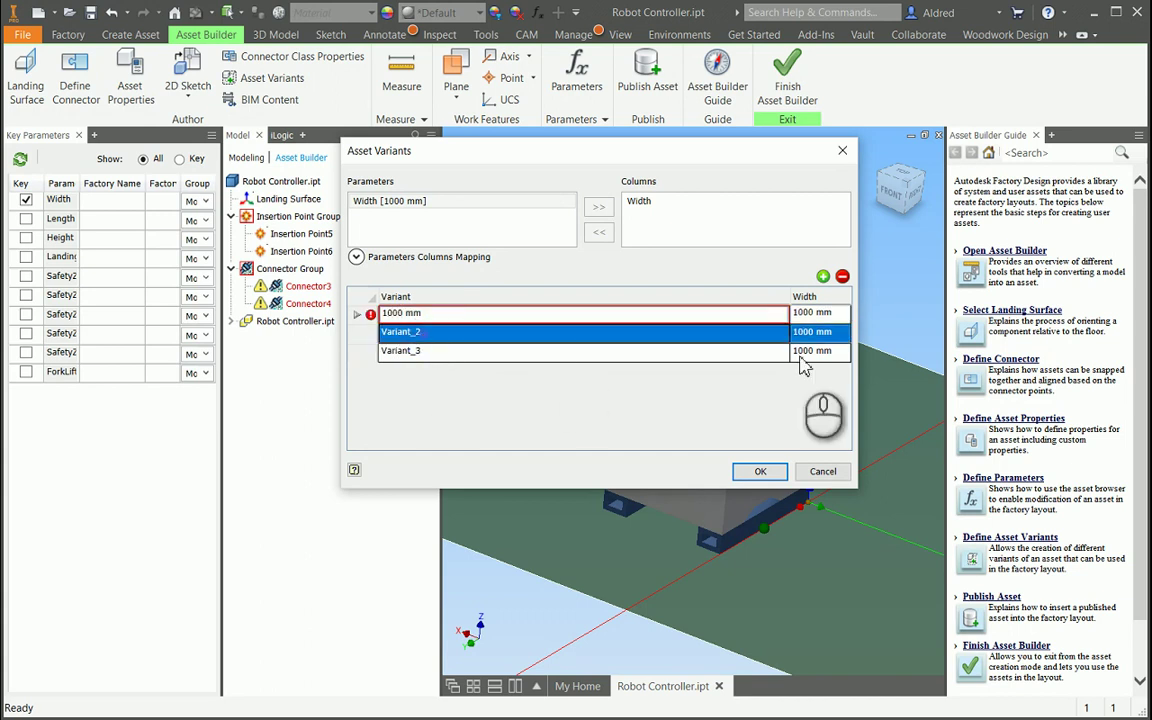
click(822, 315)
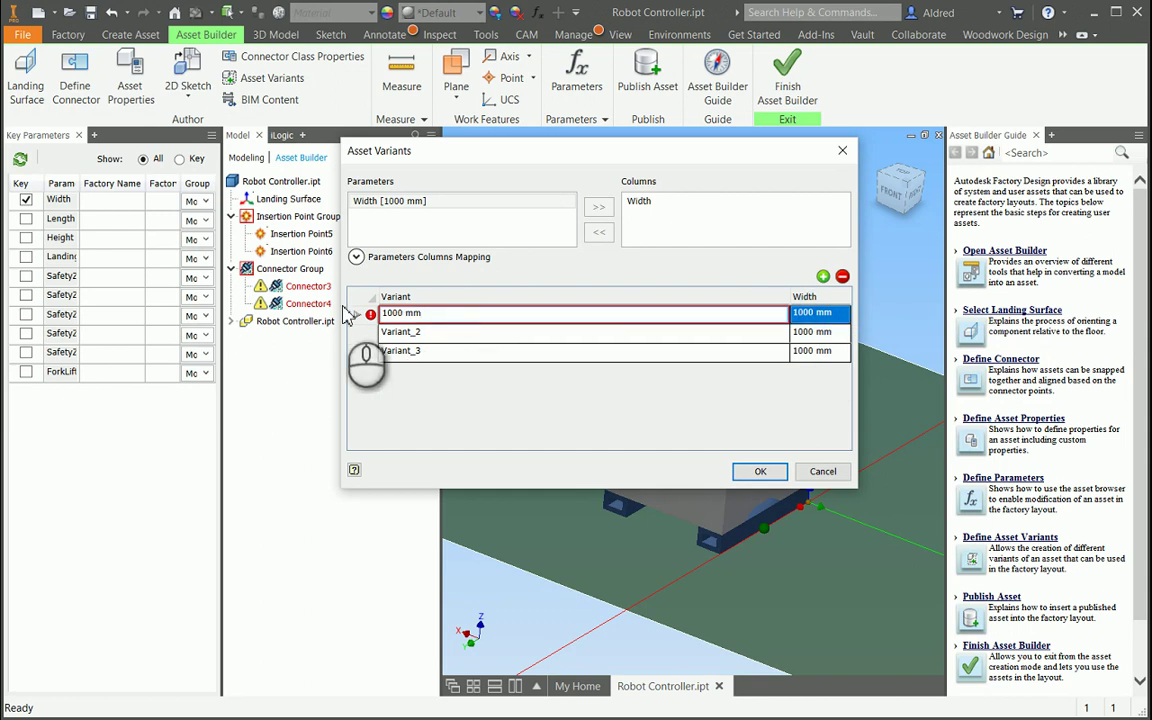
mouse_move(372, 315)
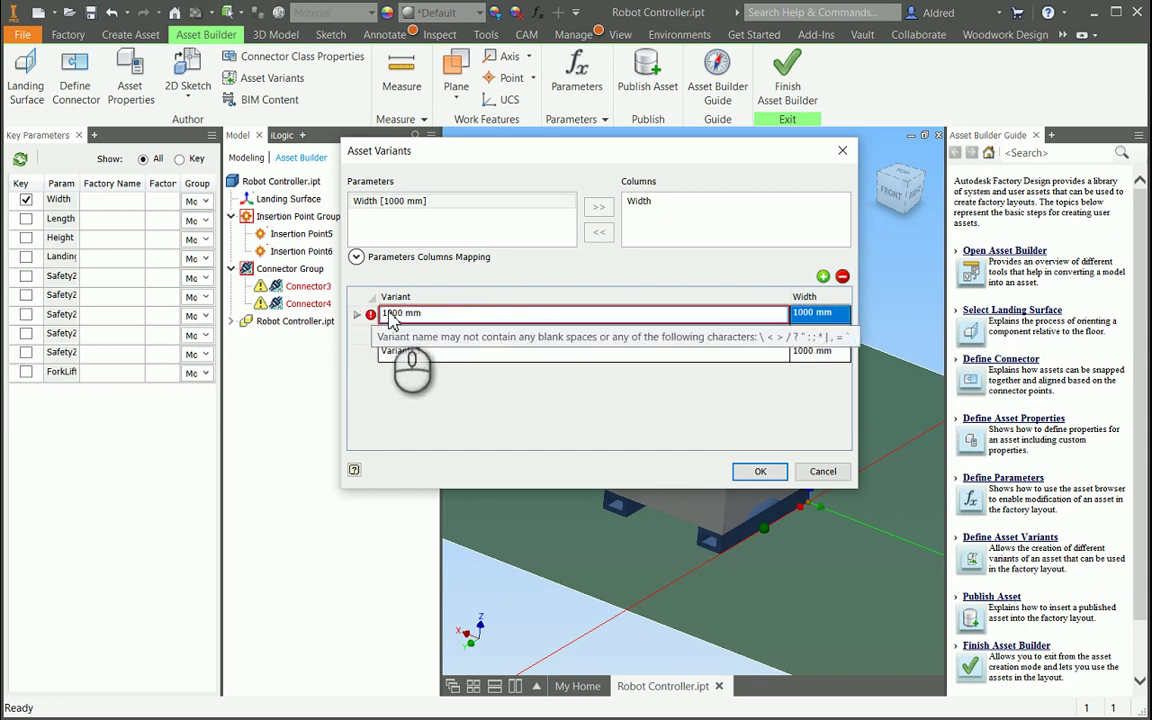
click(419, 314)
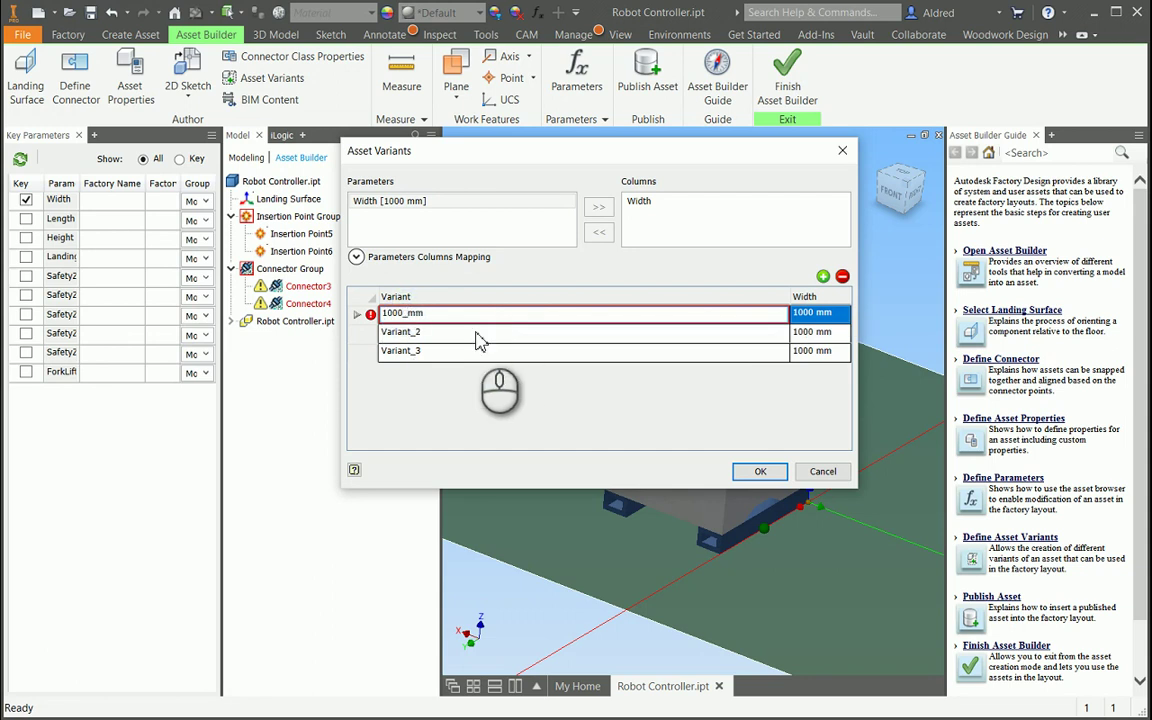
- Name the other variants 1200_mm and 1400_mm with widths 1200 and 1400 mm
click(486, 333)
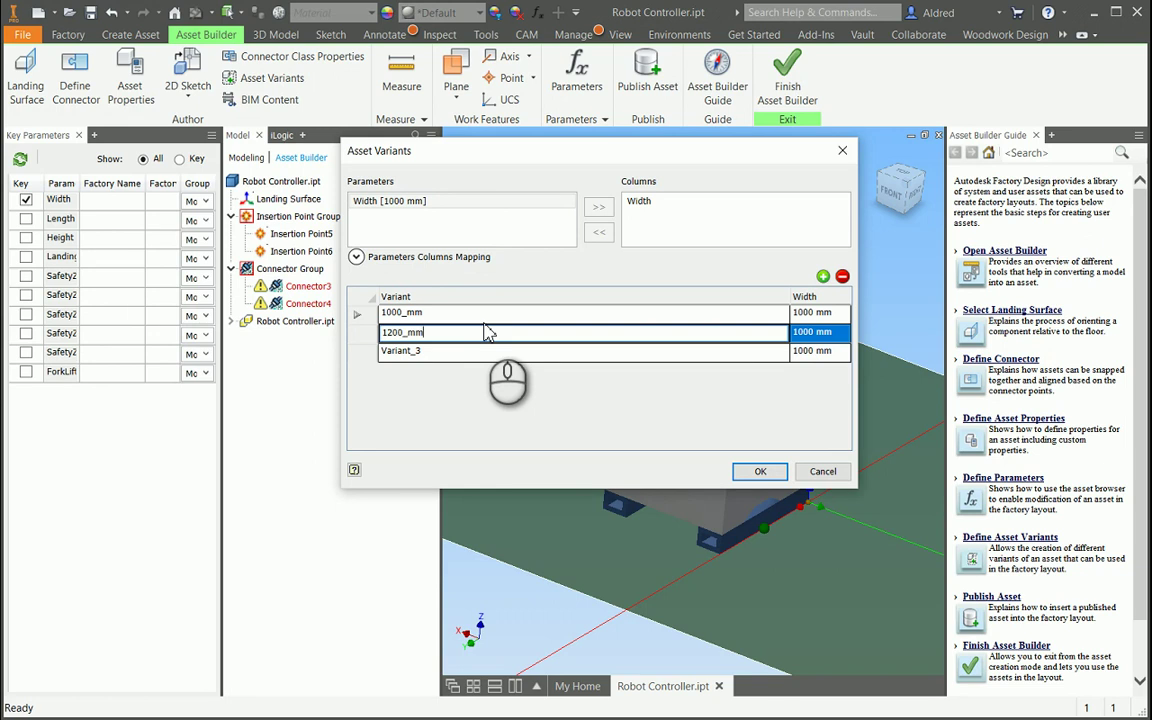
click(456, 352)
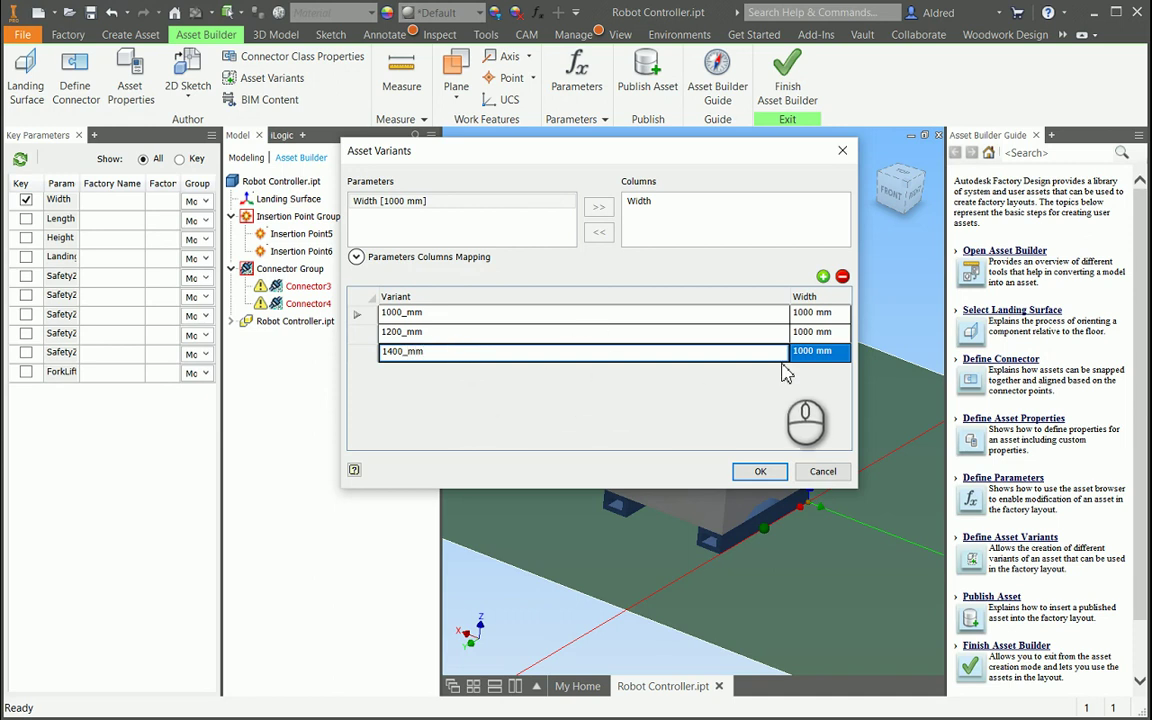
click(817, 333)
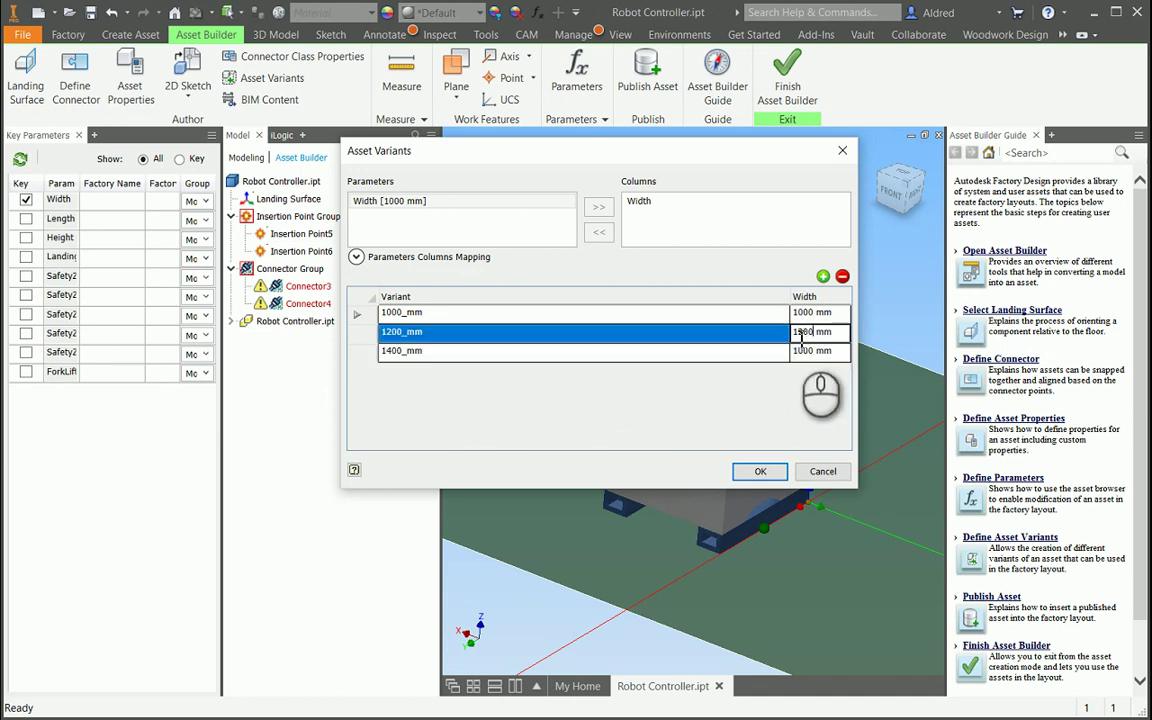
click(806, 353)
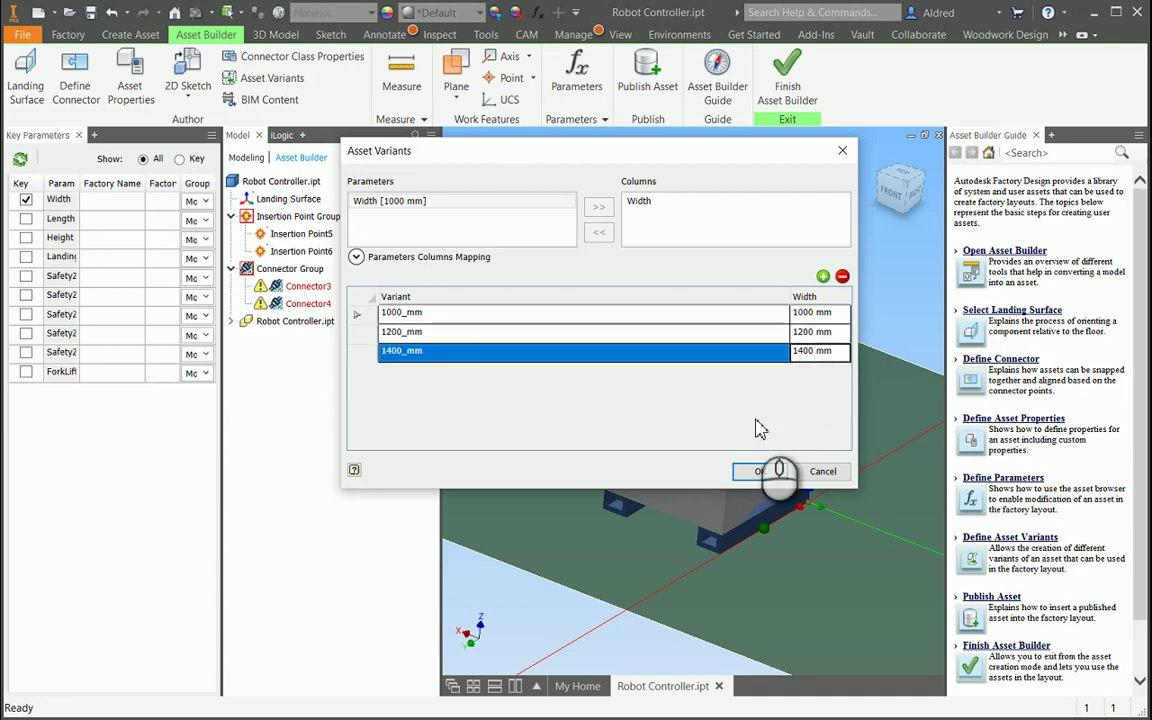
click(760, 471)
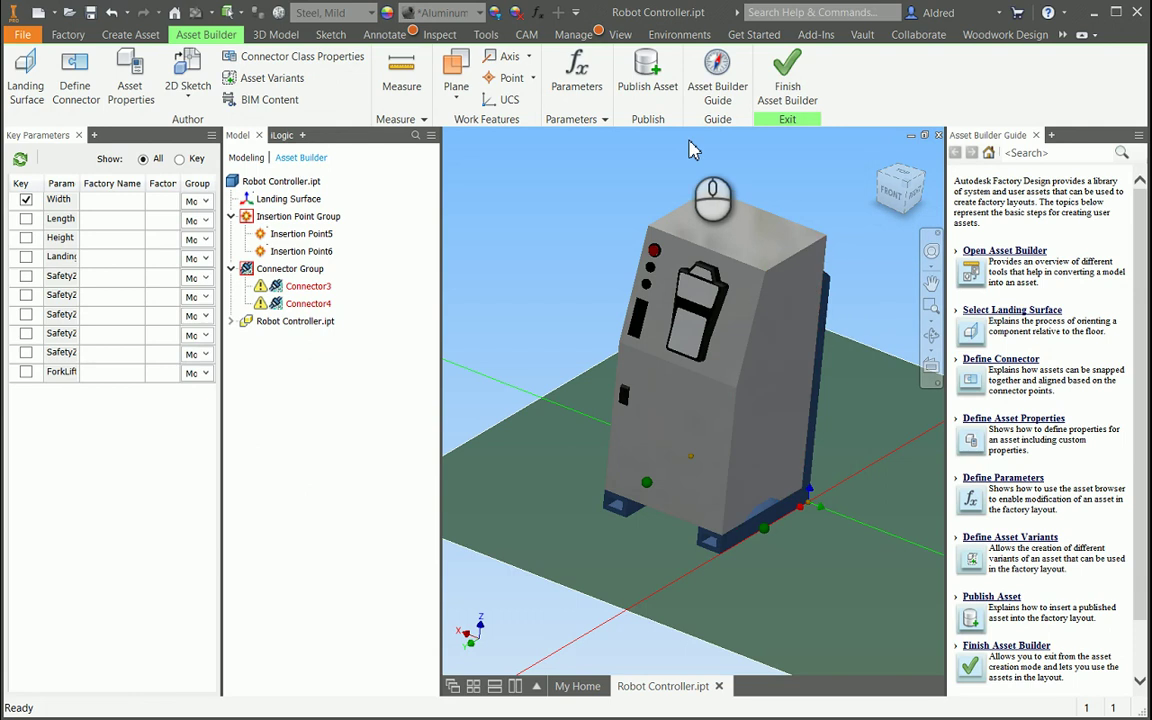
click(130, 85)
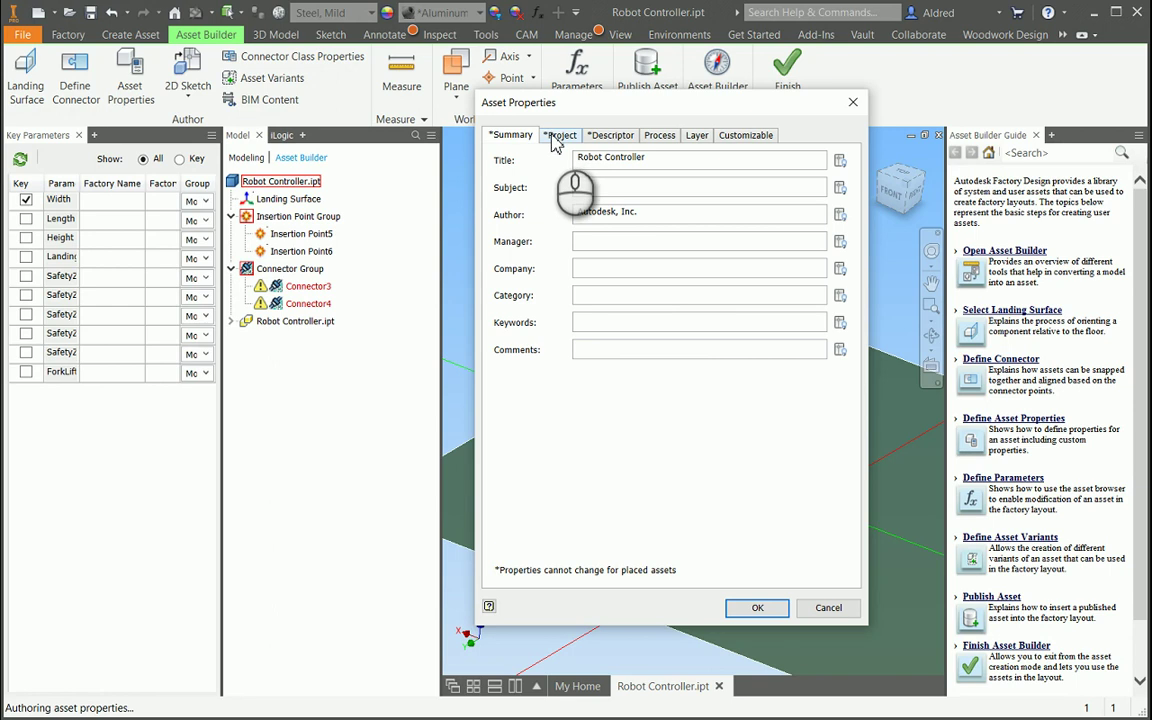
click(559, 137)
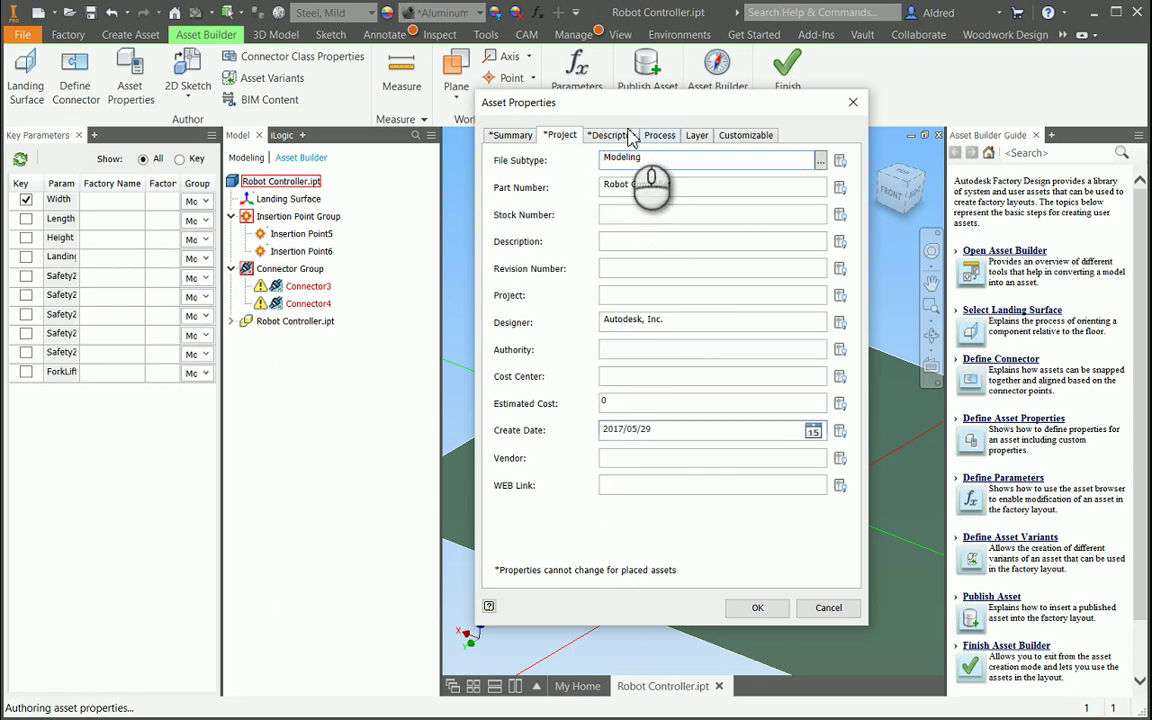
click(626, 136)
click(660, 136)
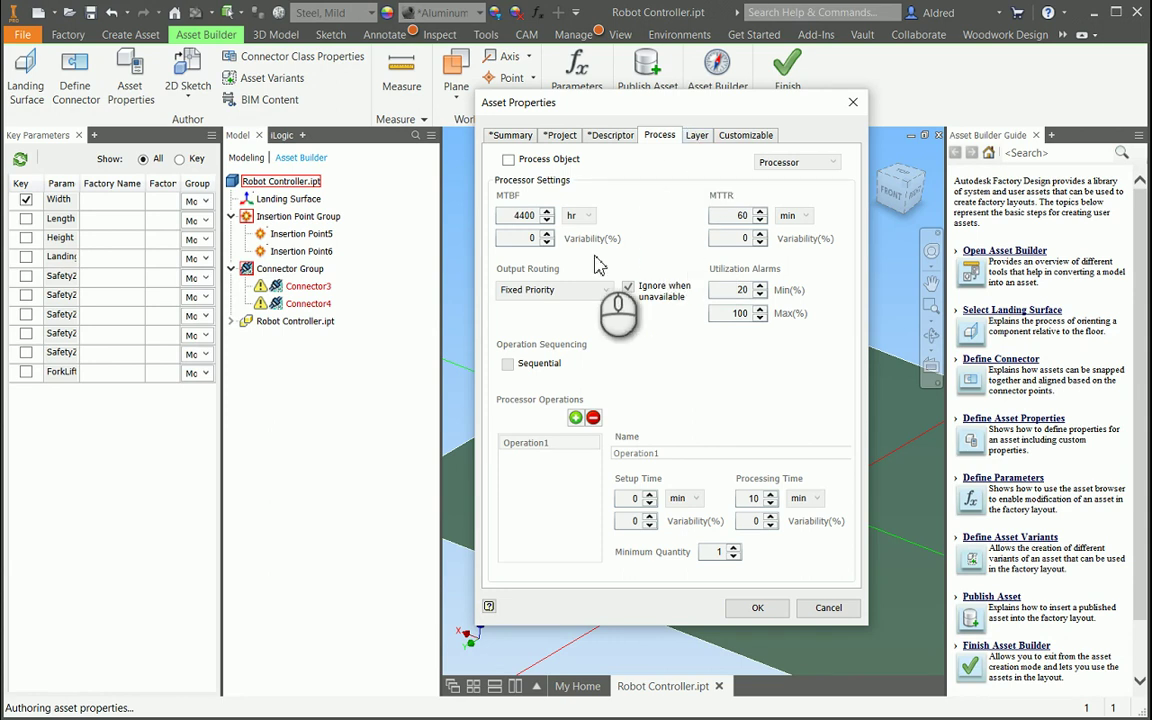
click(697, 136)
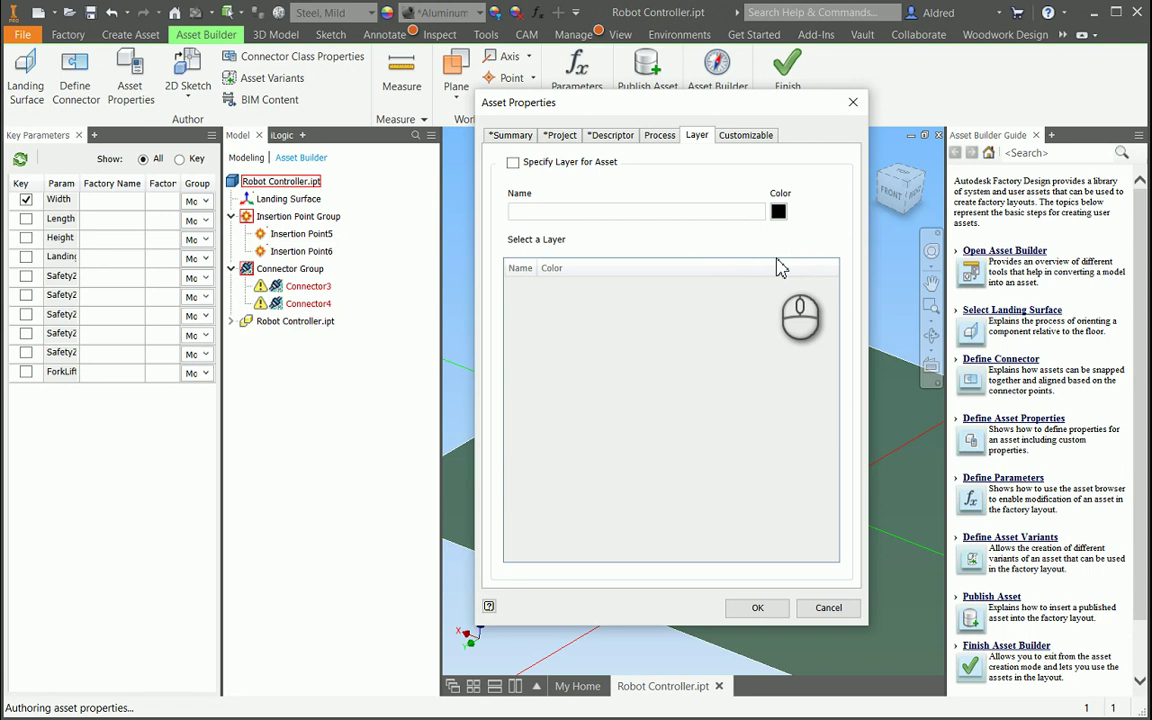
click(758, 143)
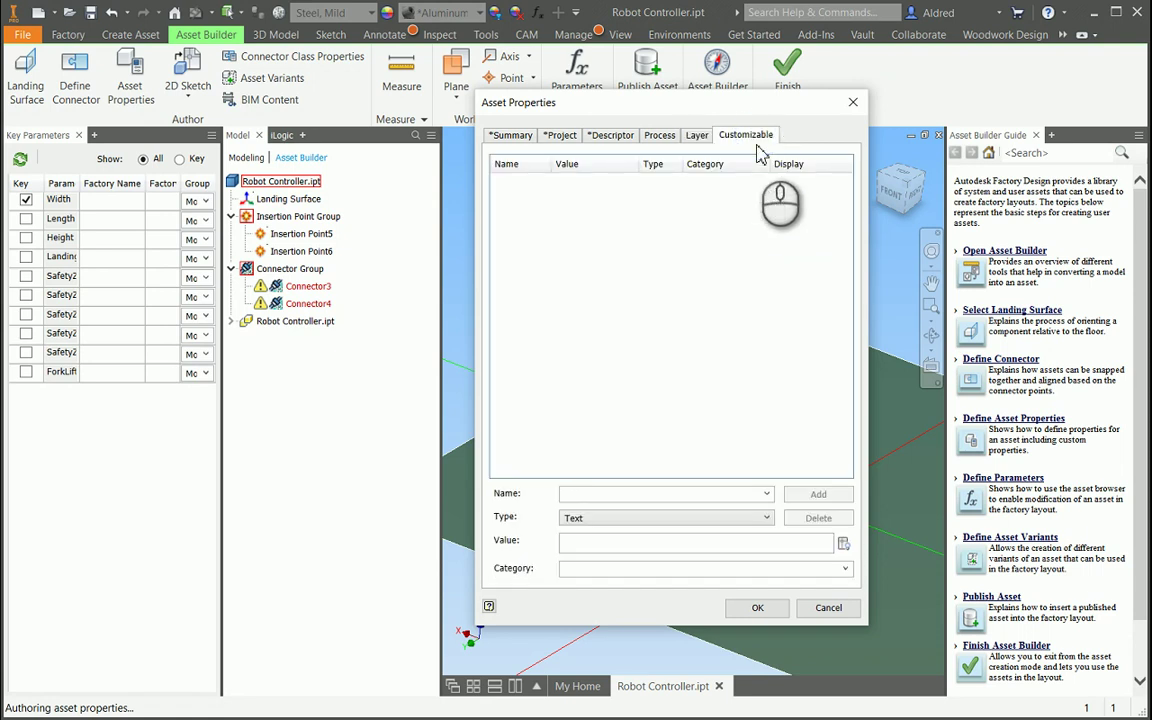
click(826, 608)
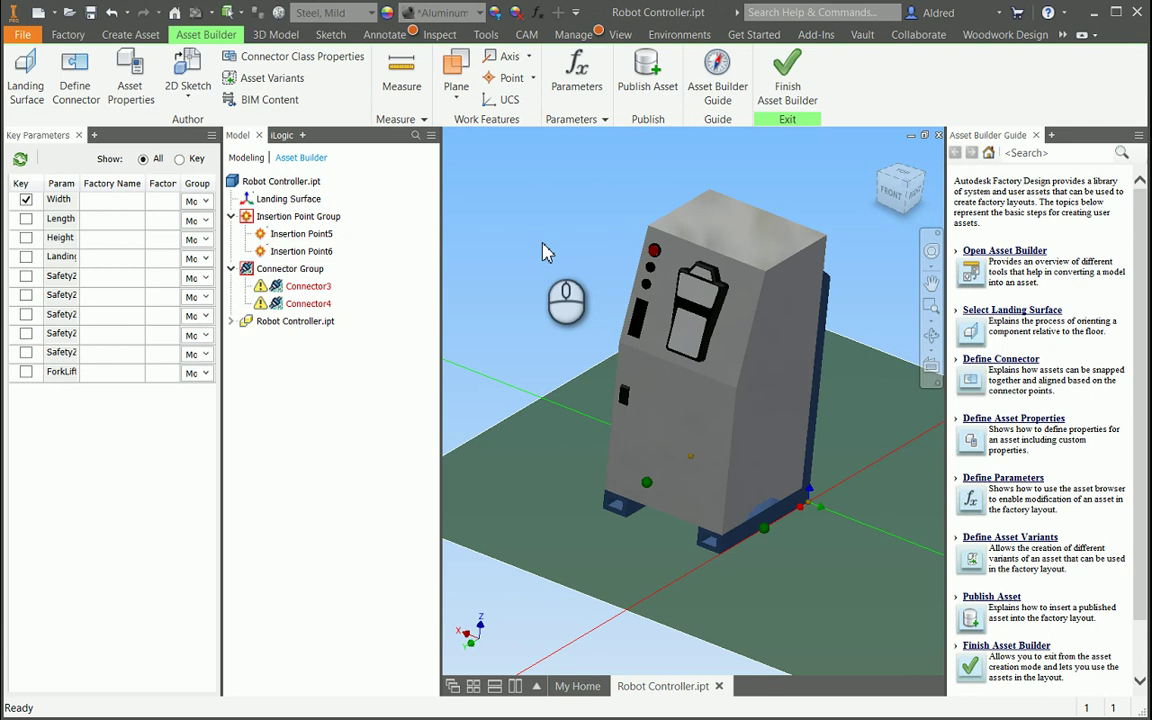
click(295, 321)
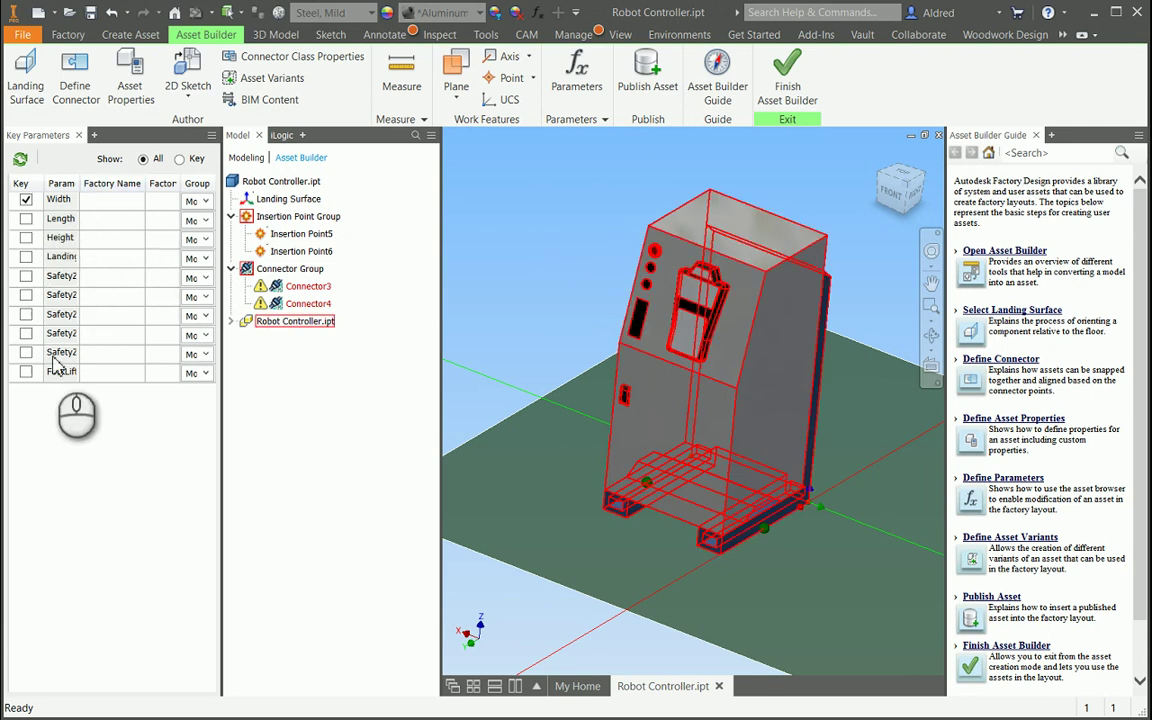
click(465, 252)
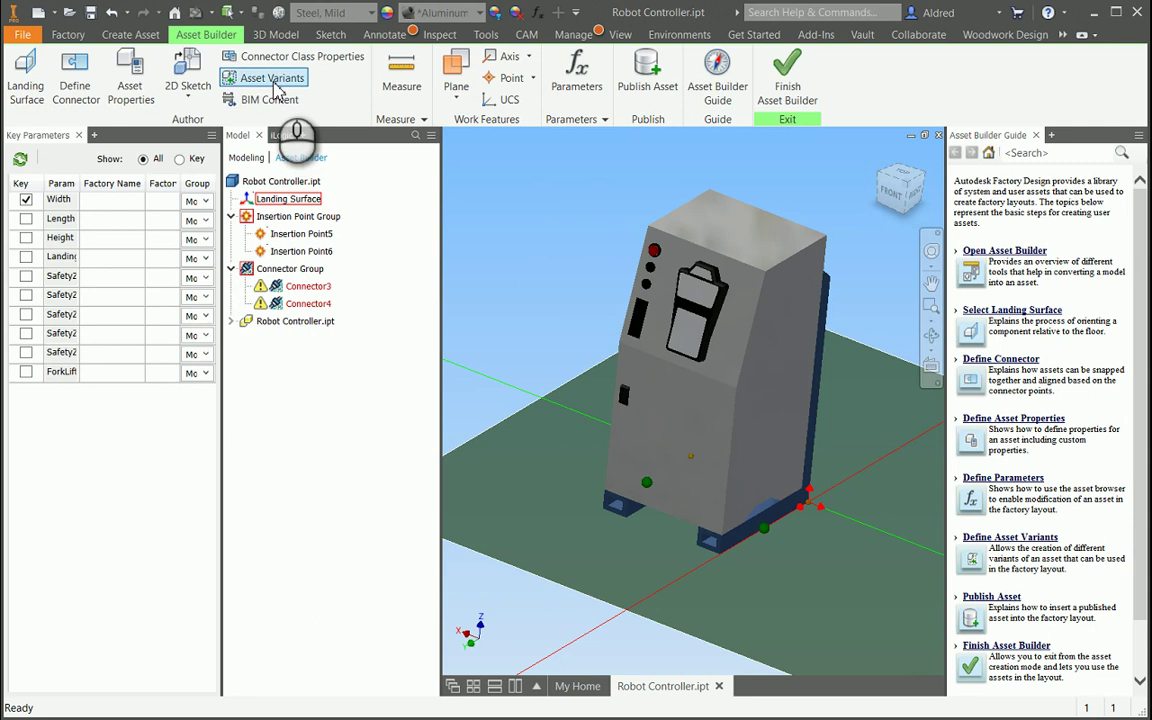
- Mark Length and Height as key parameters in the Parameters table
click(576, 80)
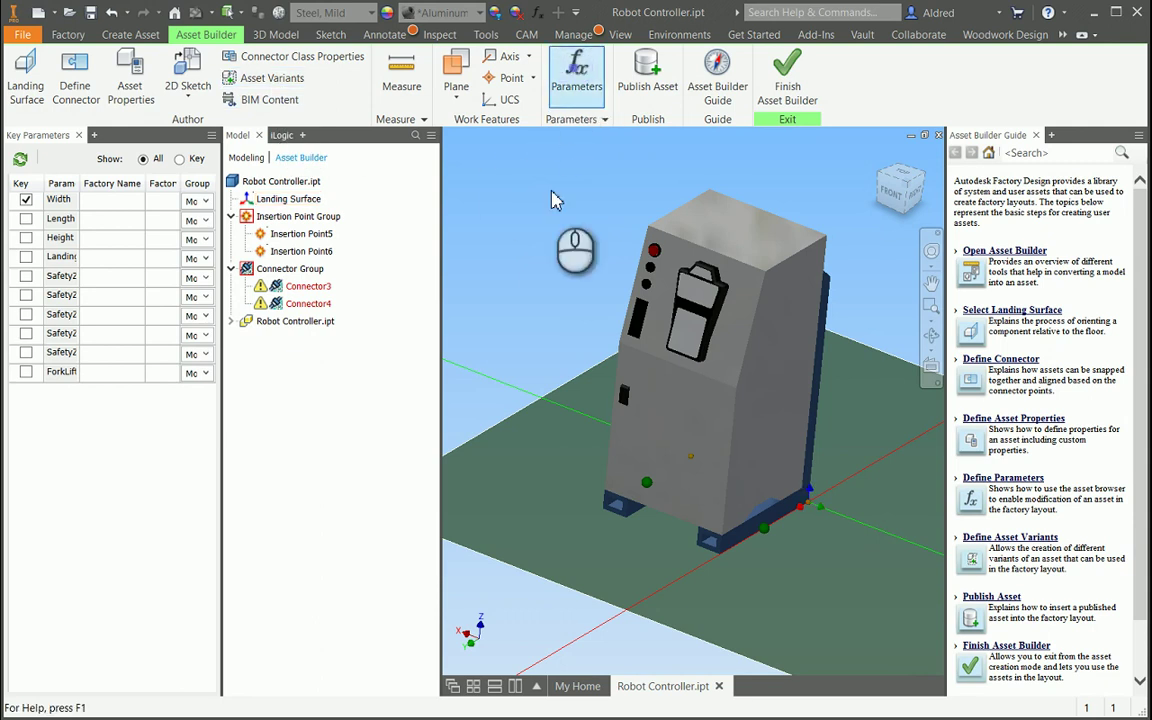
drag(483, 99, 563, 100)
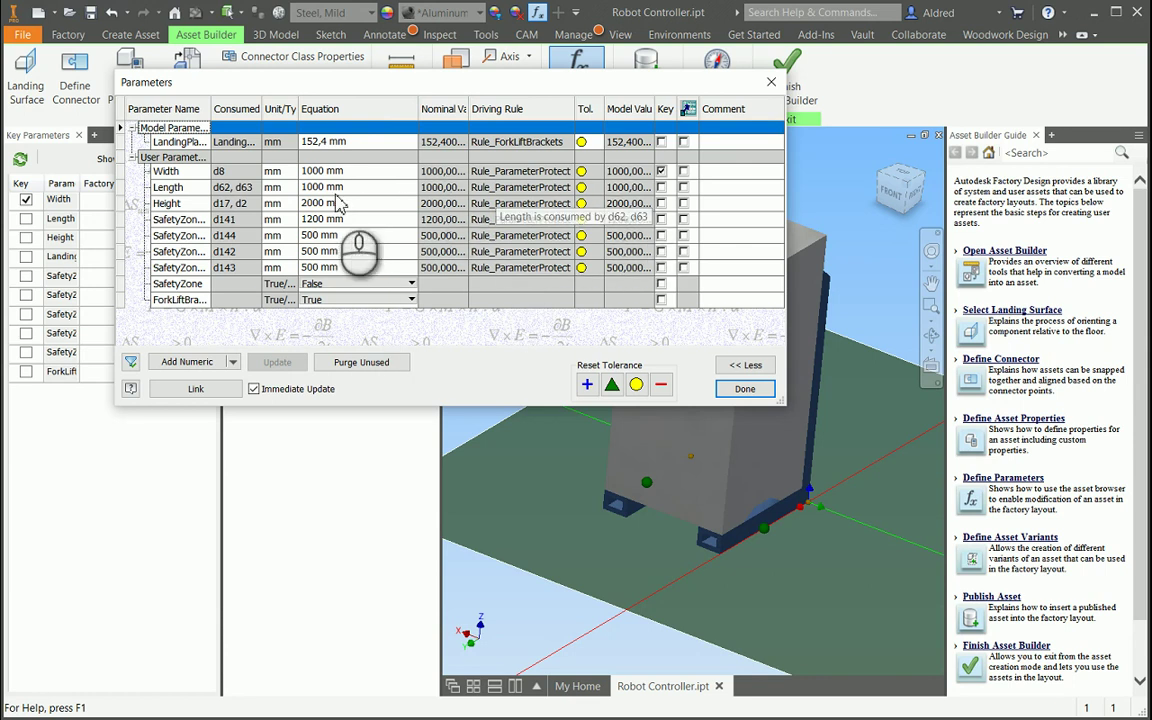
click(661, 187)
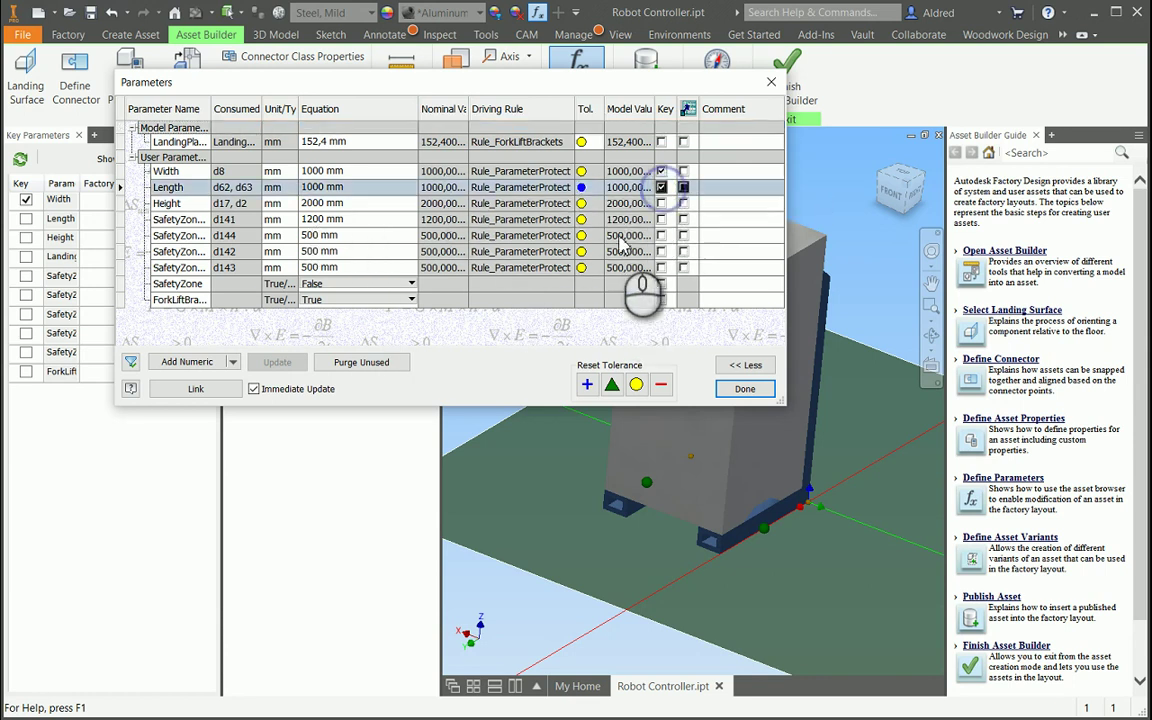
click(660, 204)
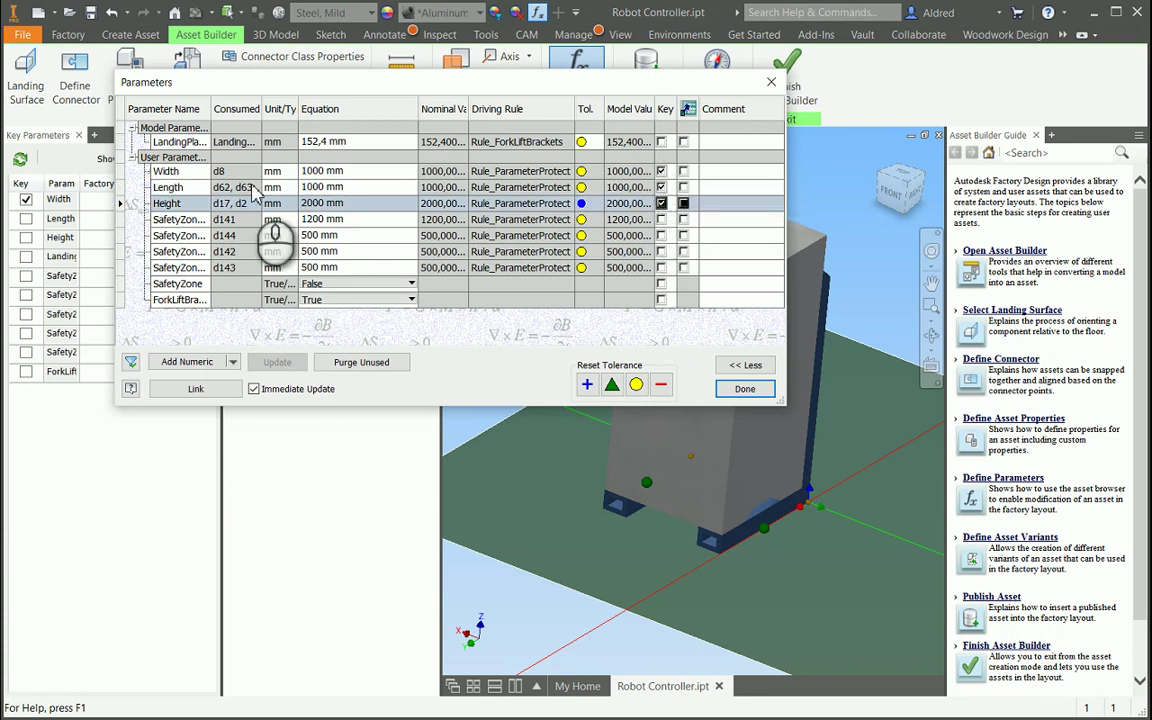
click(729, 393)
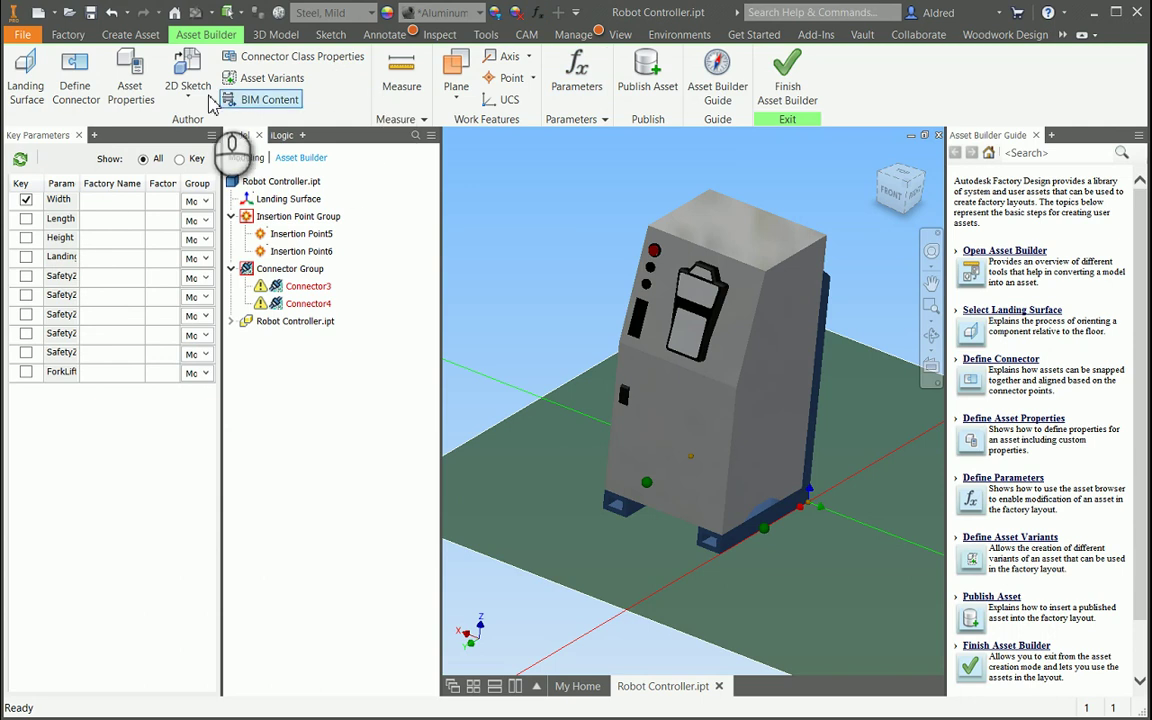
- Check that Length and Height now appear in Asset Variants, then close it
click(258, 80)
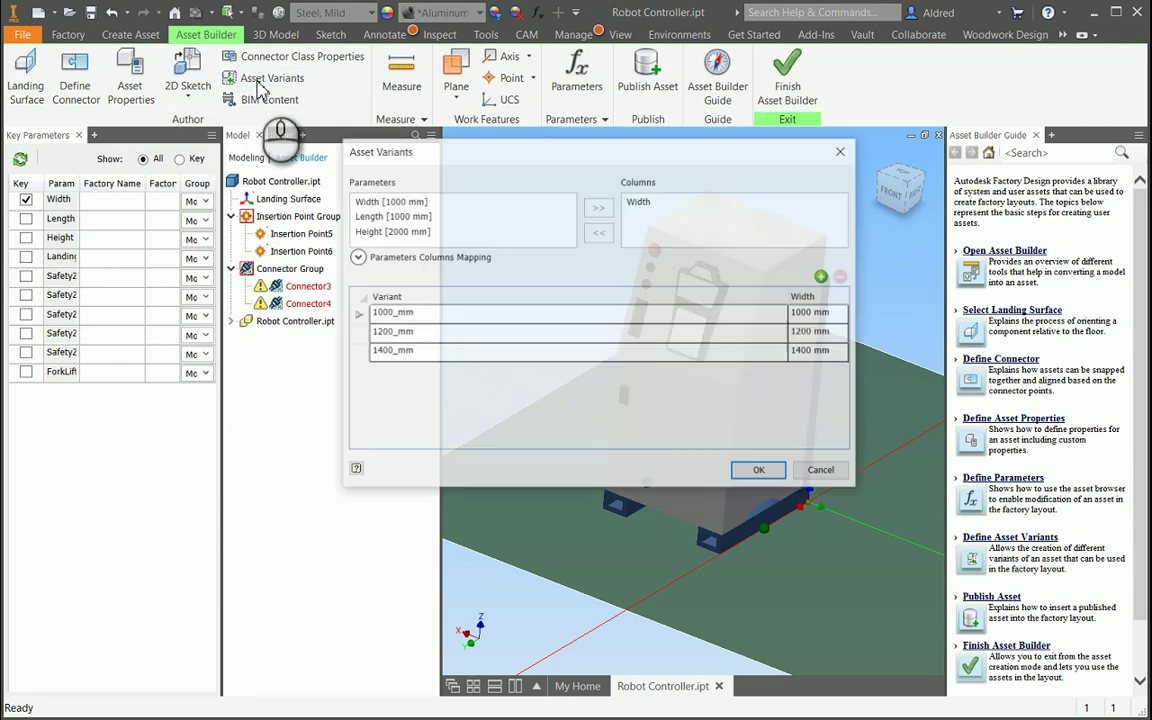
click(390, 216)
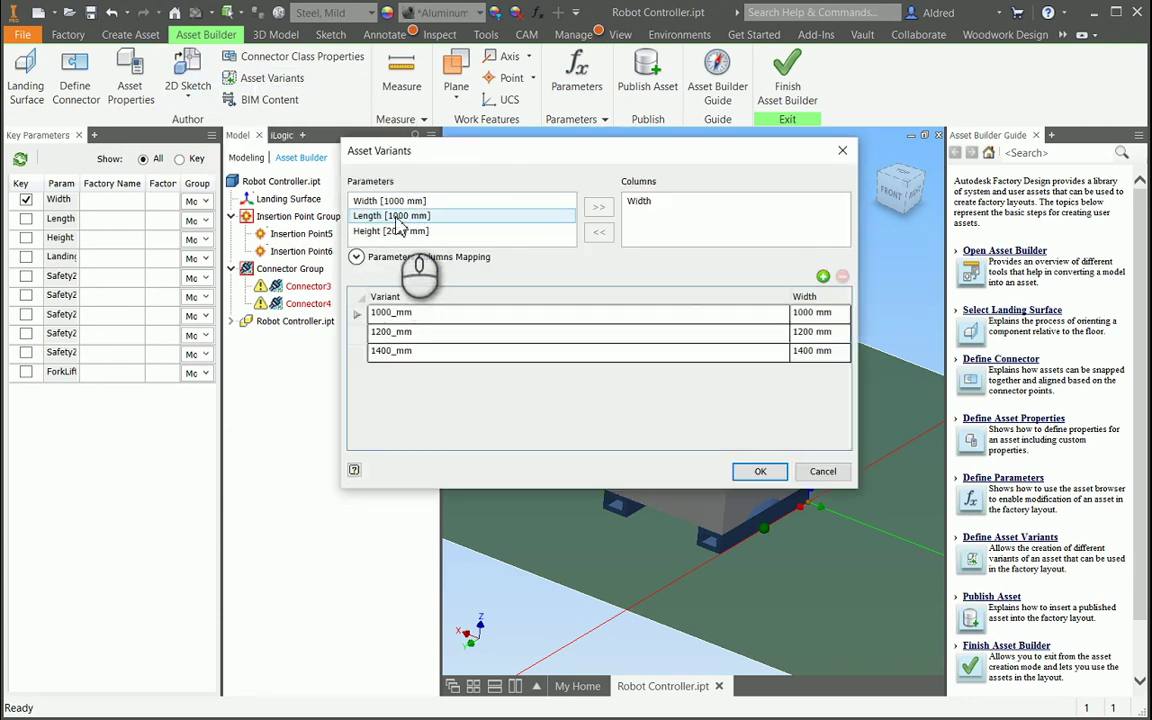
click(390, 233)
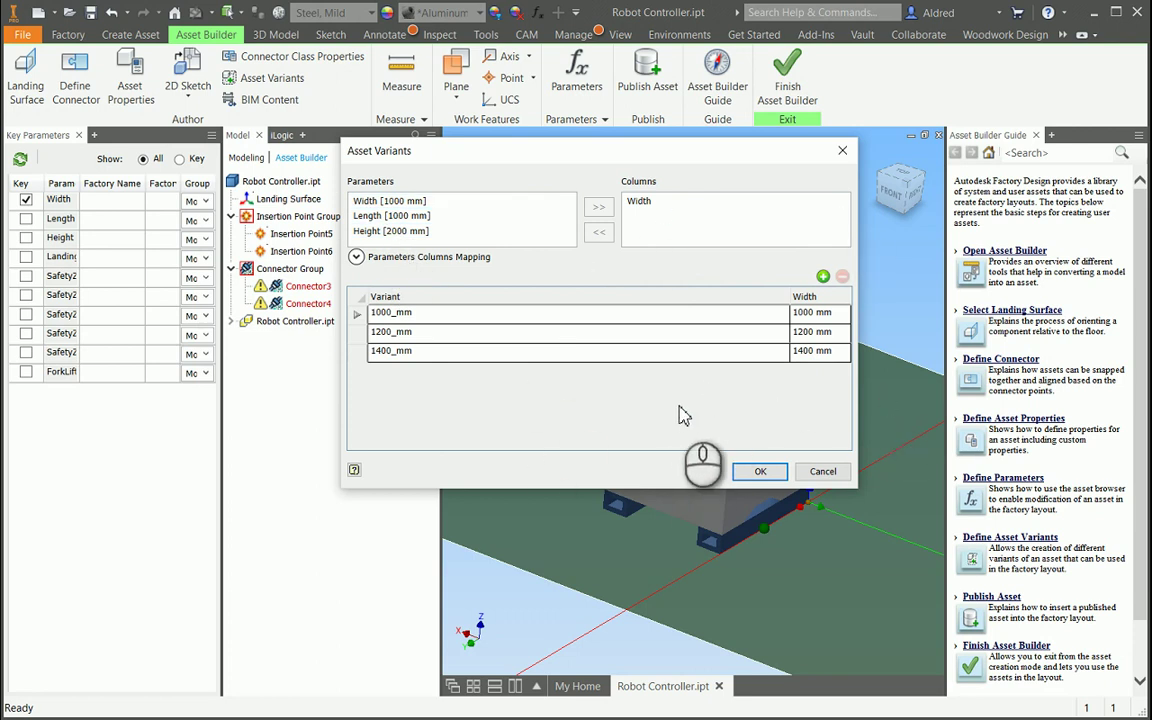
click(760, 473)
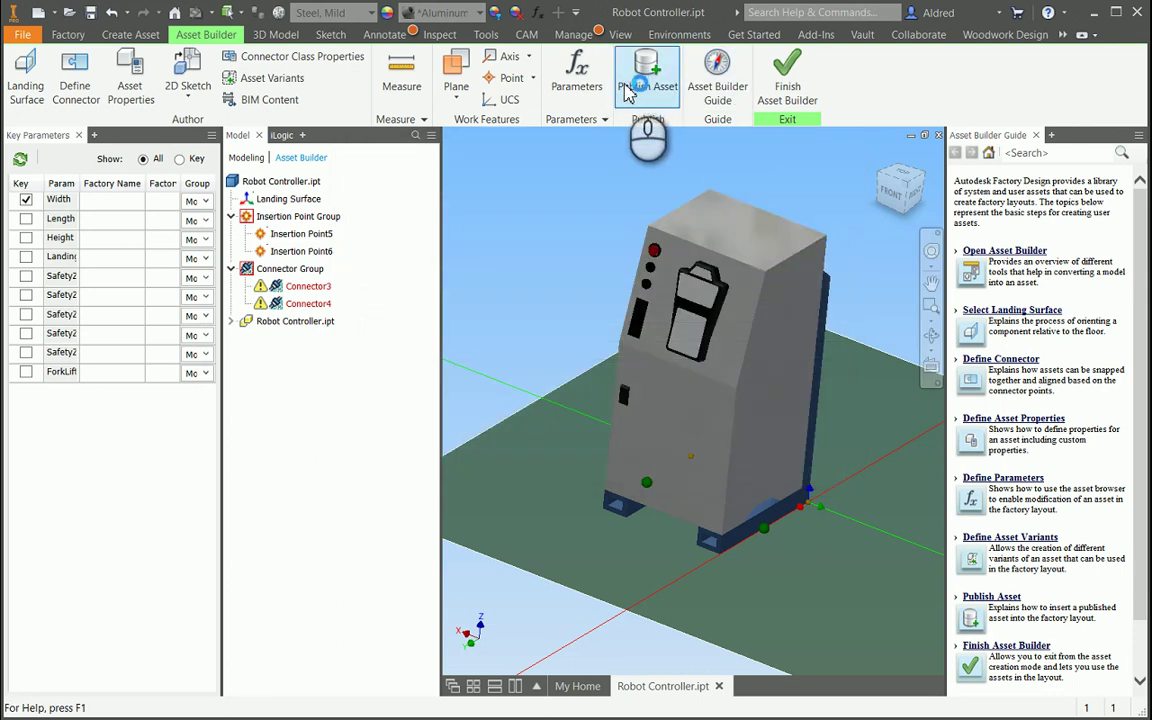
- Save the part, name the asset Robot Controller 12a with the default thumbnail, and expand User Assets
click(627, 91)
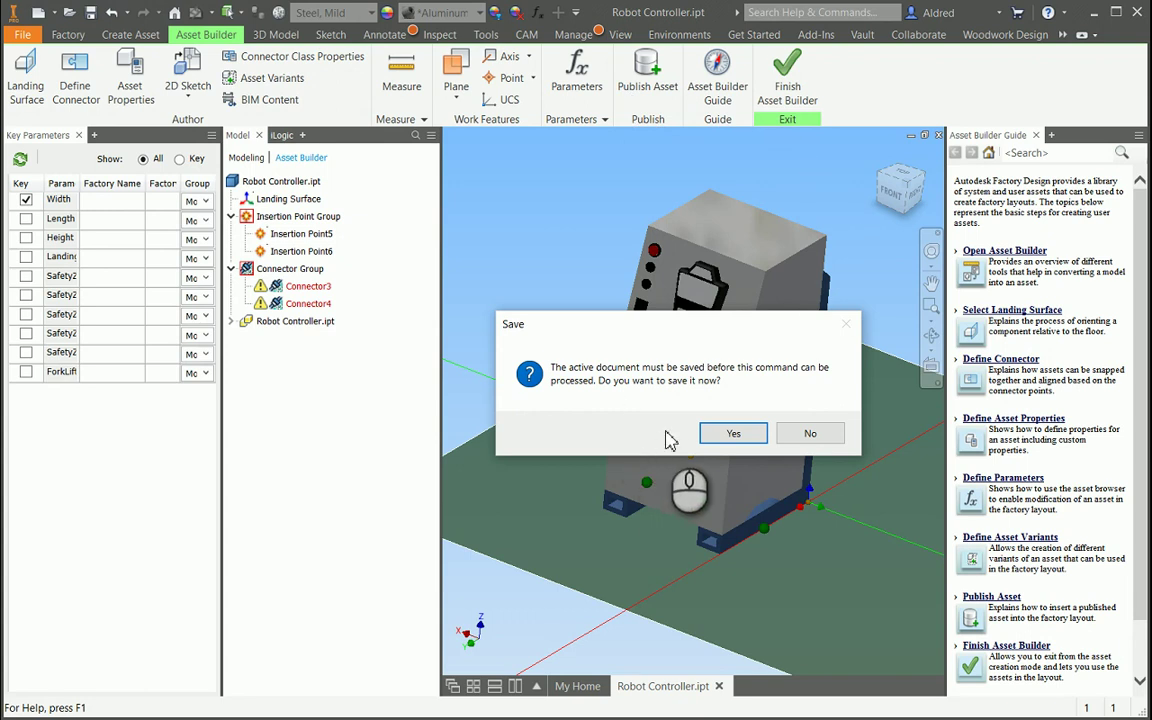
click(731, 436)
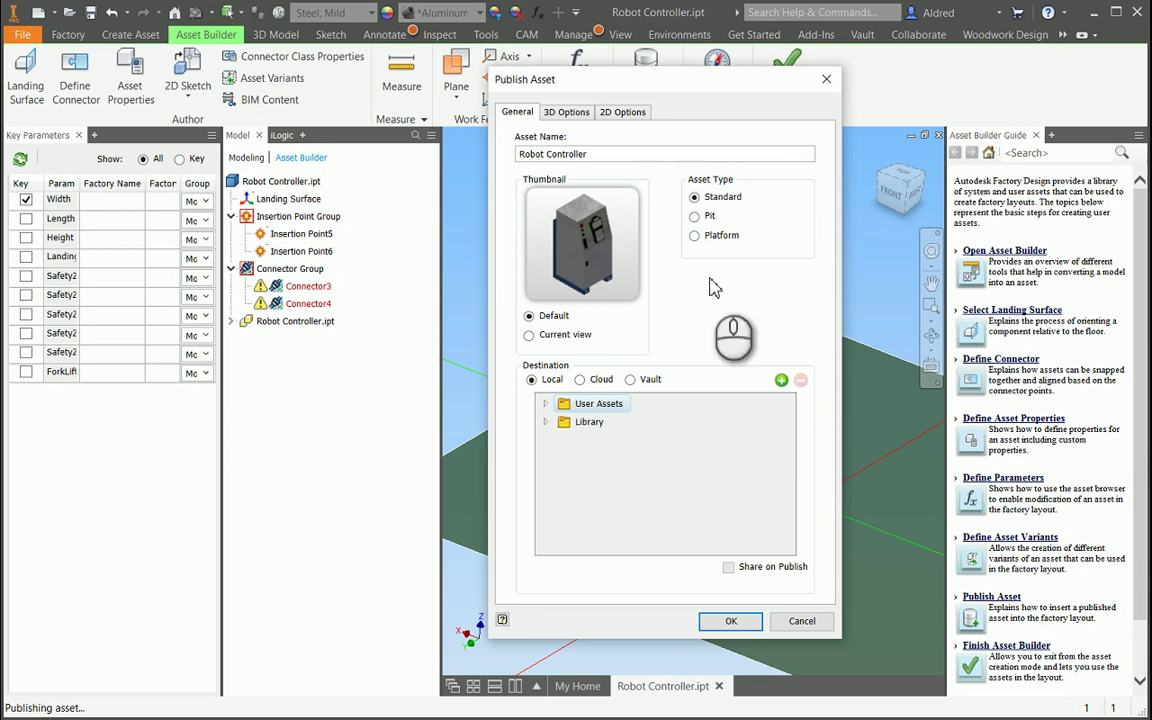
drag(645, 80, 554, 74)
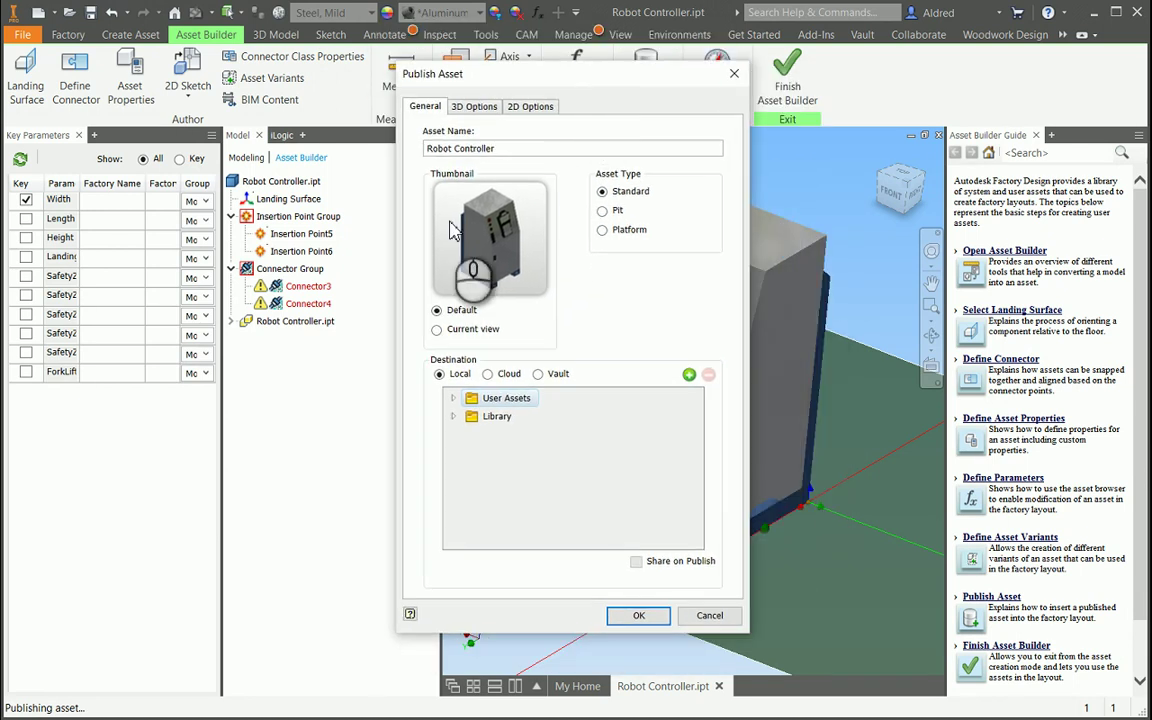
double_click(514, 149)
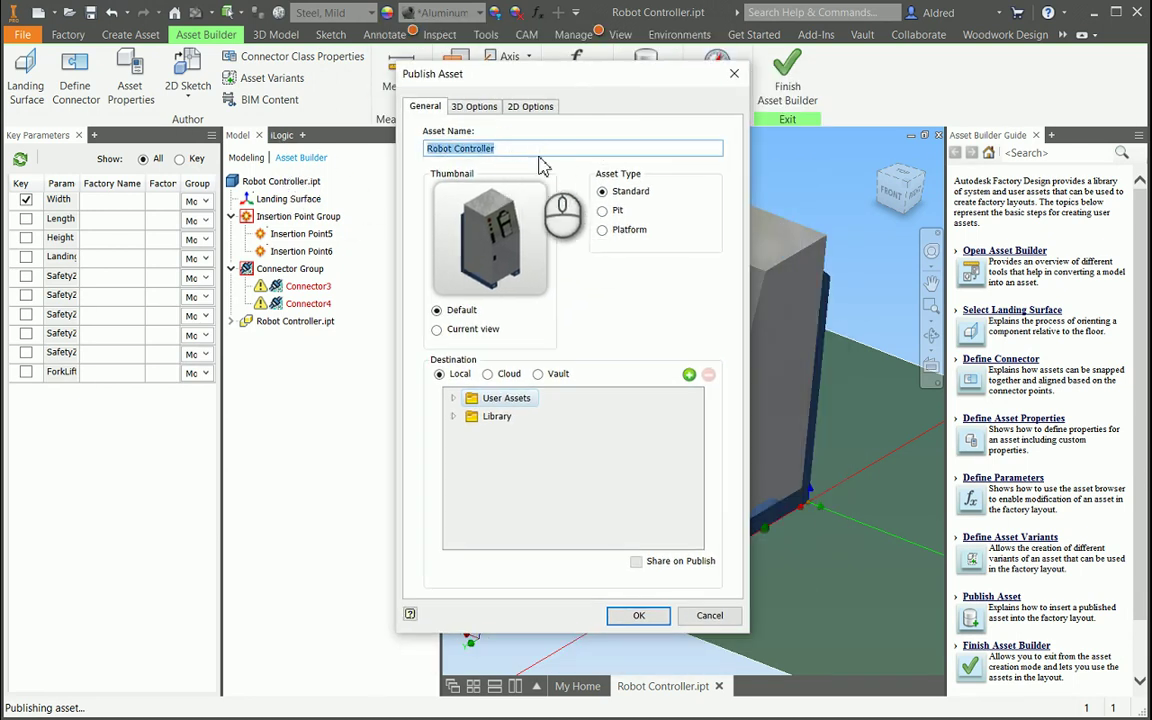
click(540, 149)
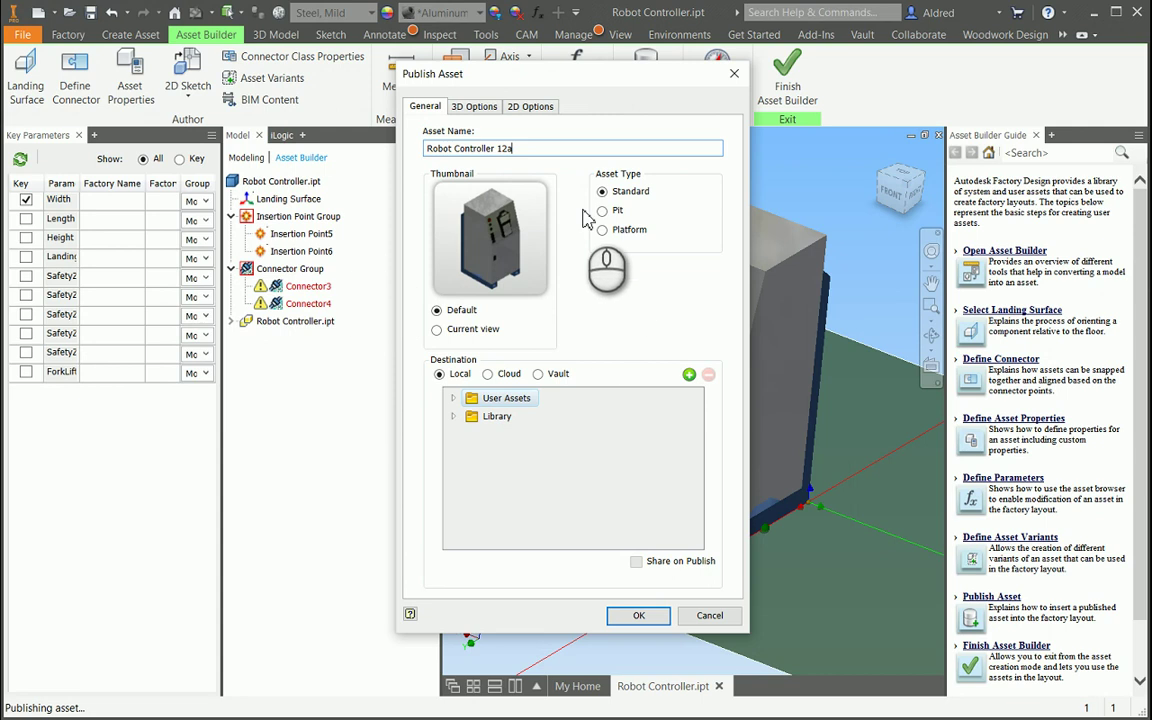
click(468, 329)
click(459, 311)
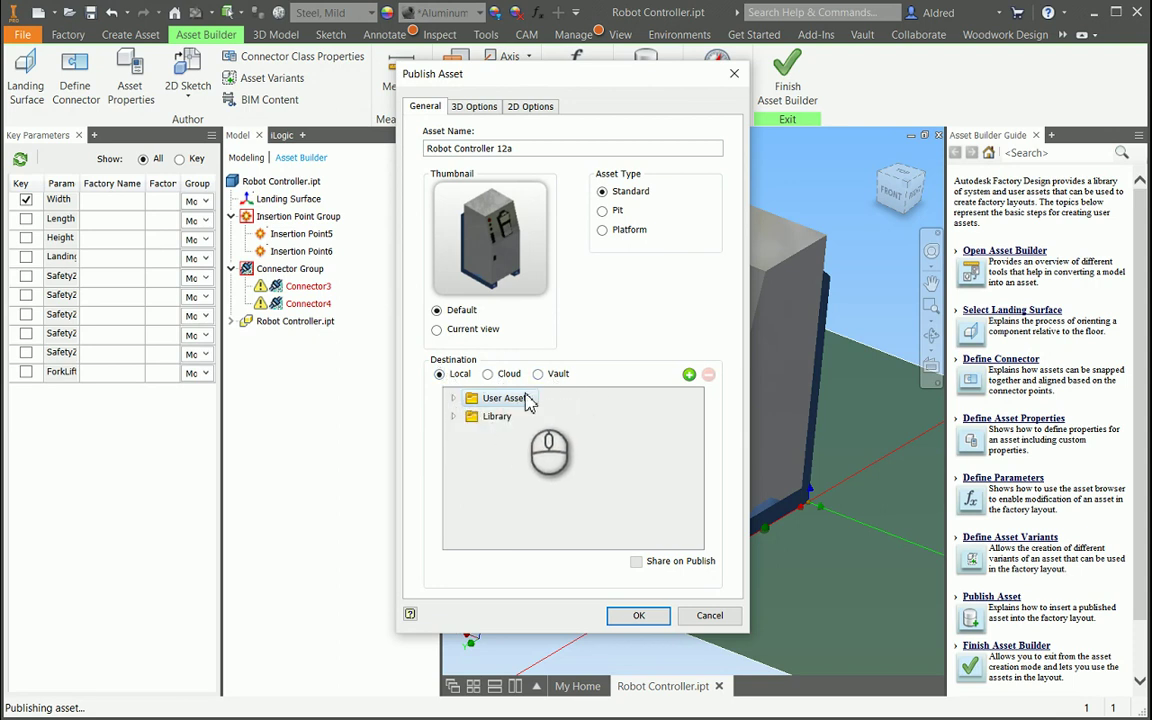
click(457, 398)
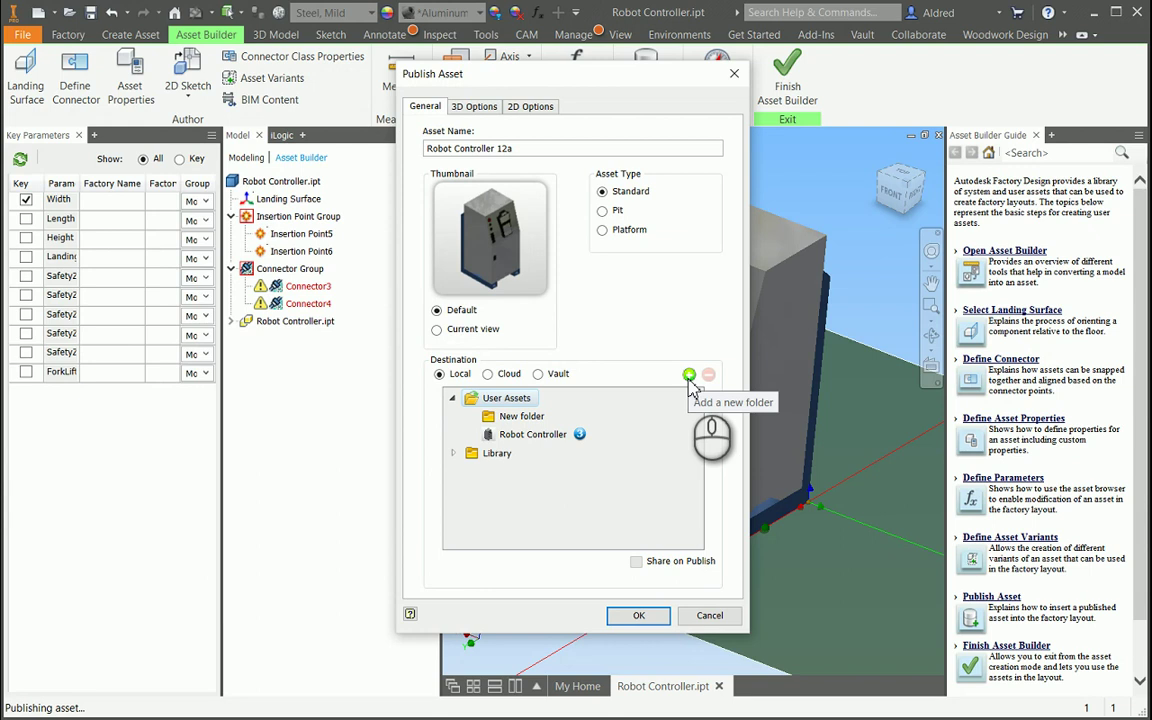
- Try the Custom1 simplification preset's settings, then cancel them without changes
click(476, 108)
click(430, 131)
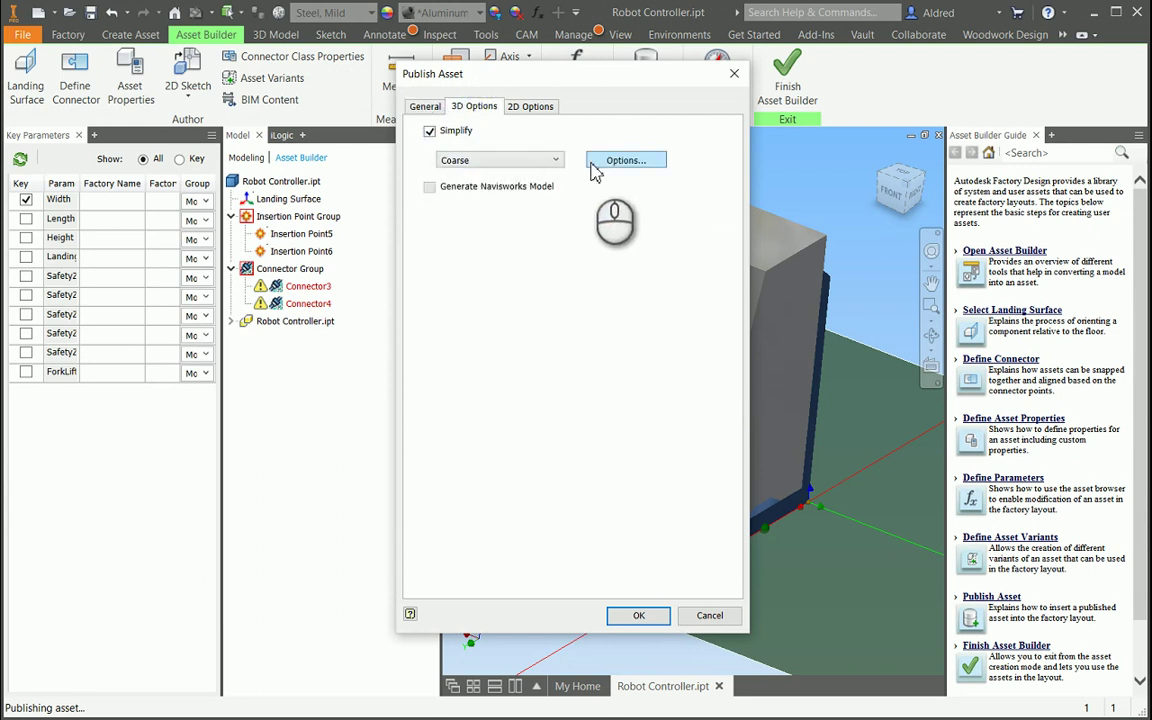
click(545, 160)
click(484, 207)
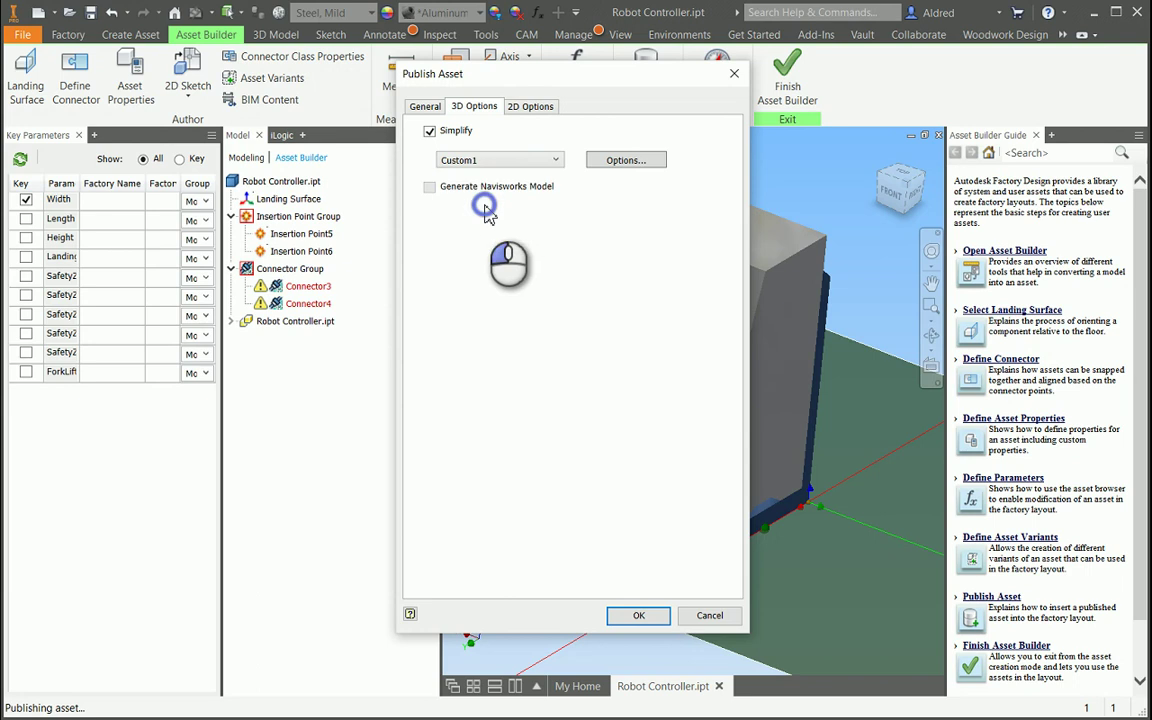
click(626, 160)
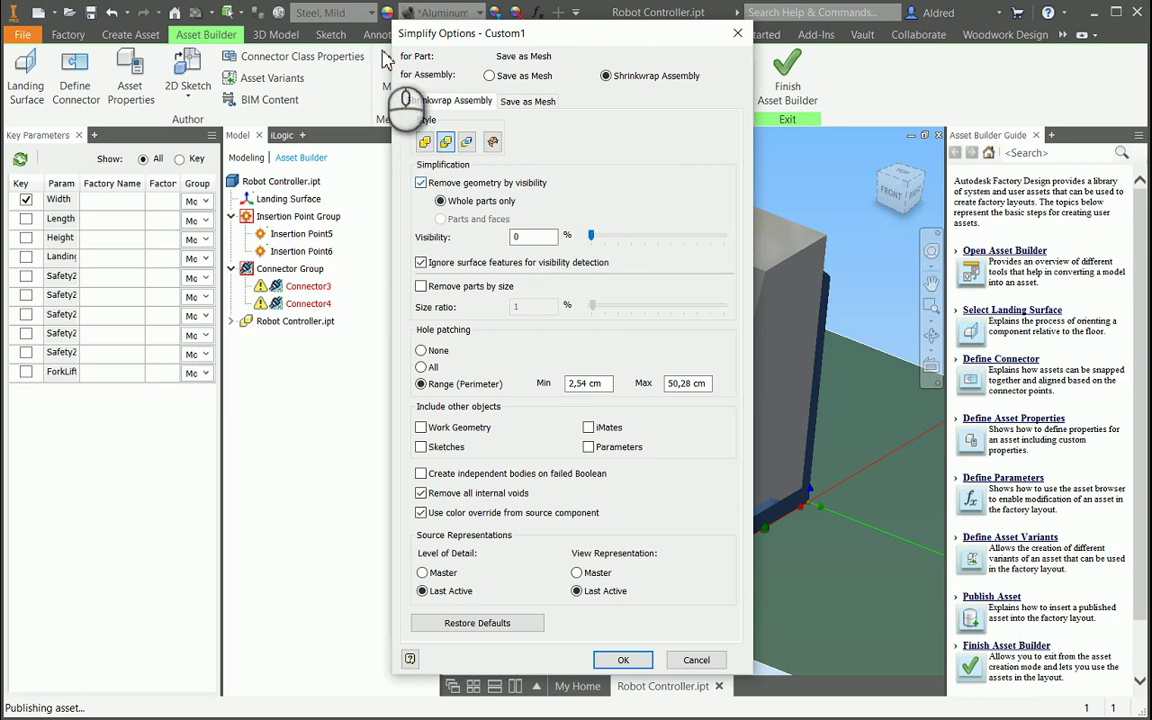
drag(415, 36, 225, 40)
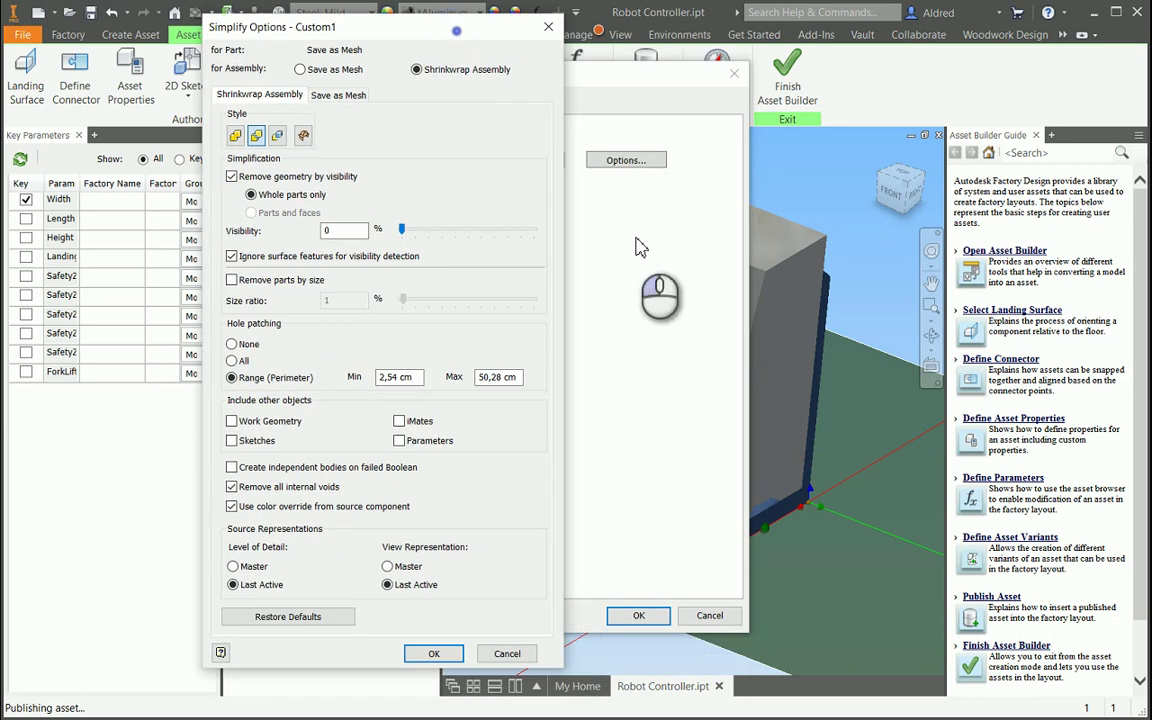
drag(465, 36, 510, 36)
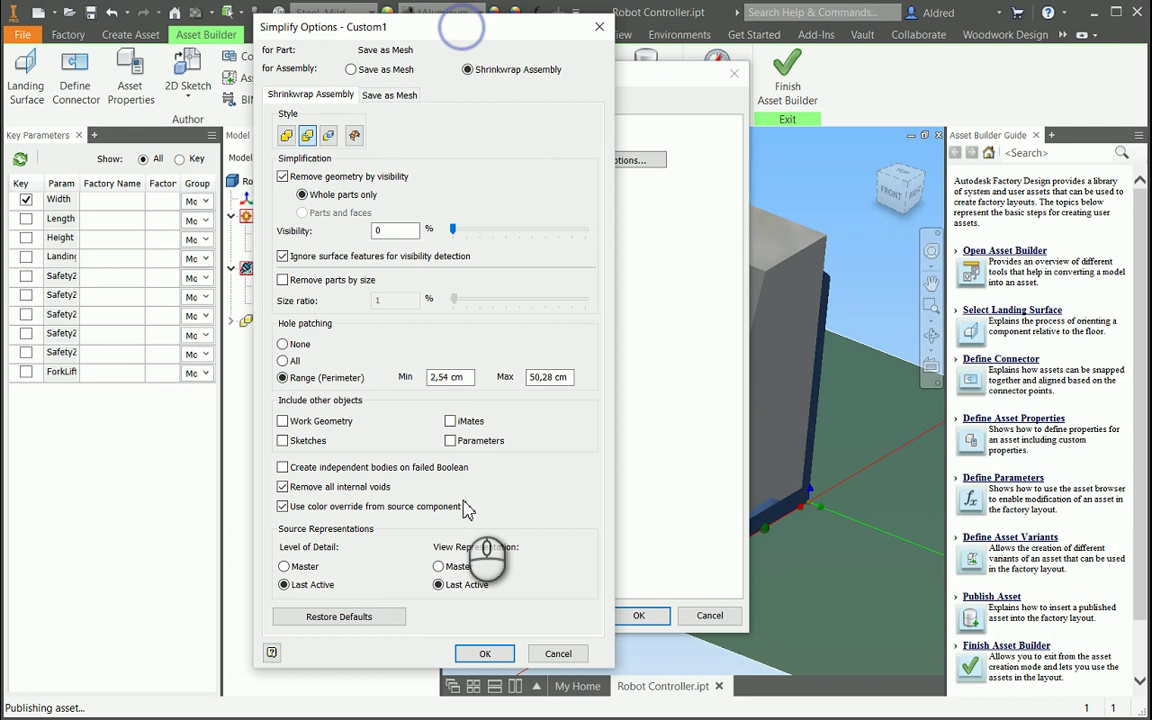
click(552, 652)
- Leave 3D simplification and Navisworks model generation off, and show the 2D Options
click(430, 130)
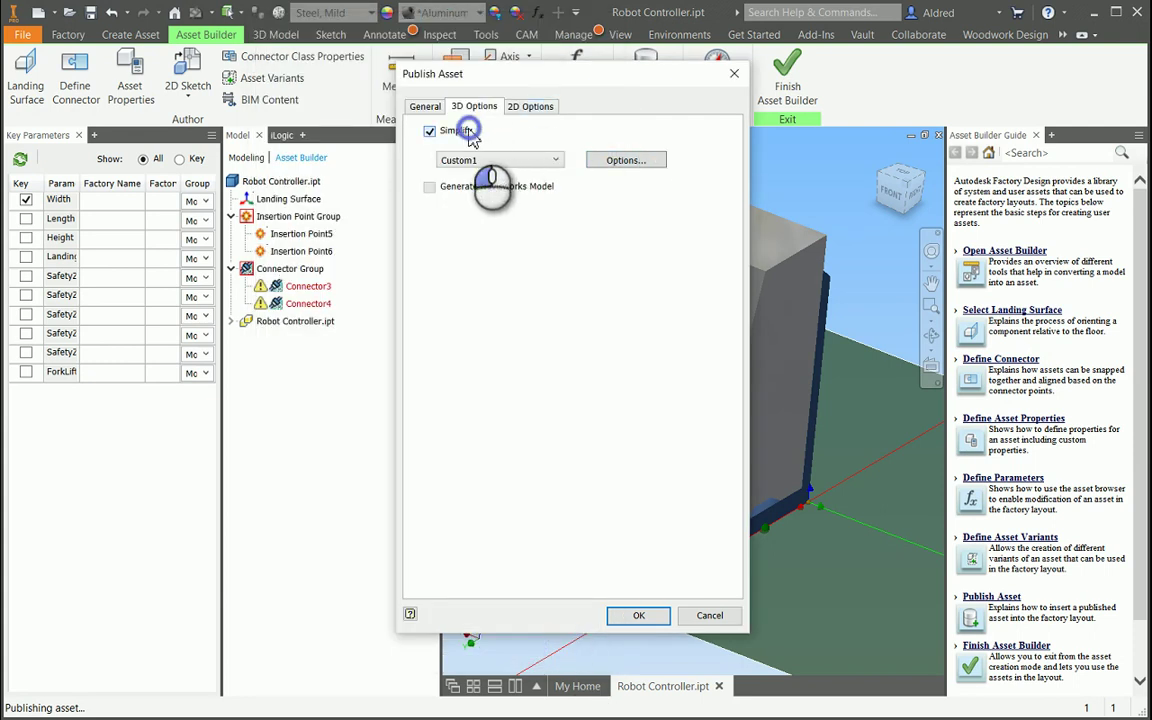
click(431, 187)
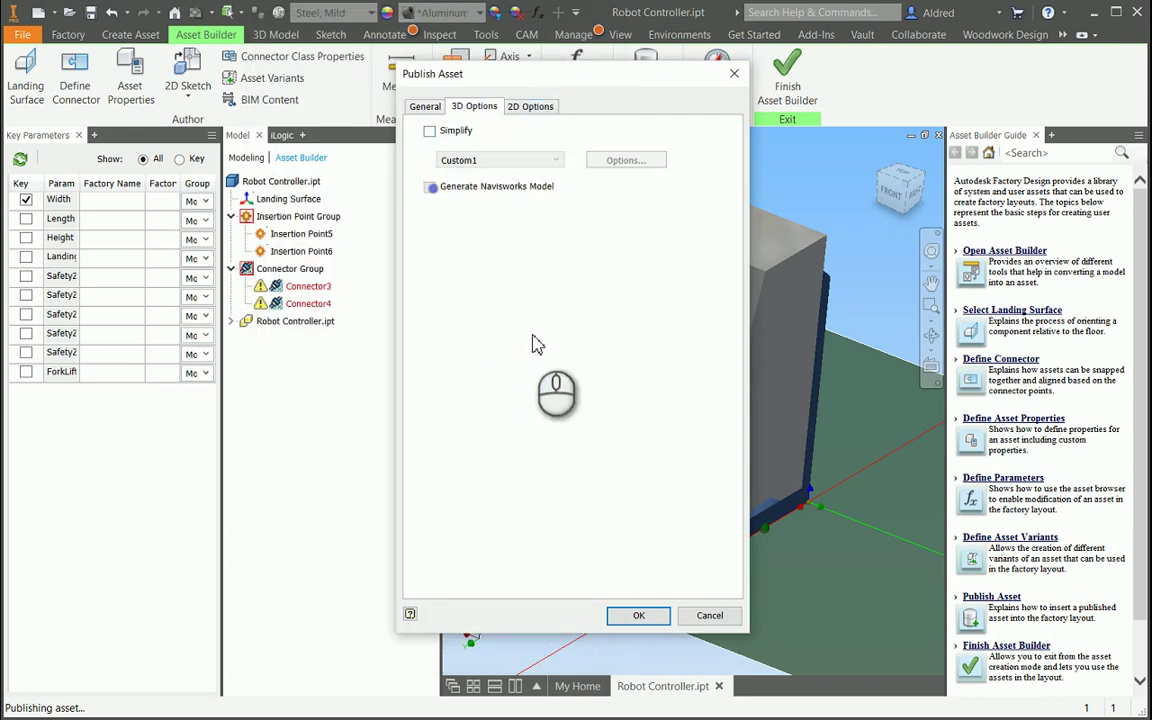
click(438, 186)
click(536, 108)
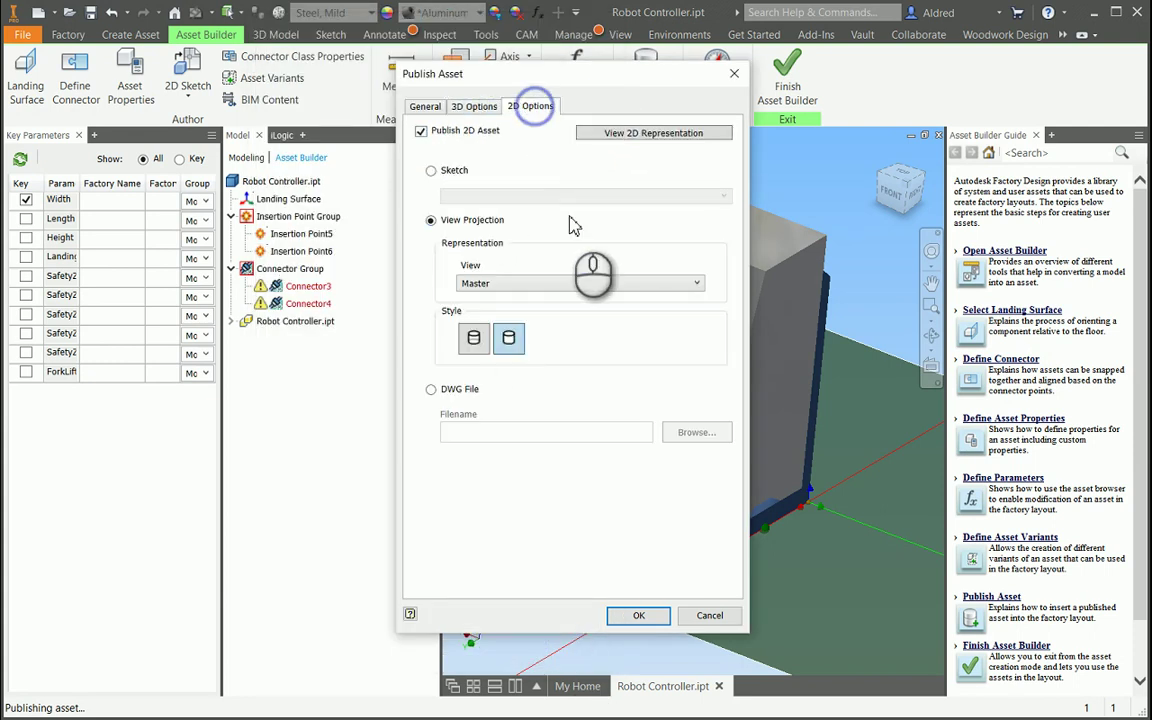
- Preview the asset's 2D representation projected from the Master view
click(670, 143)
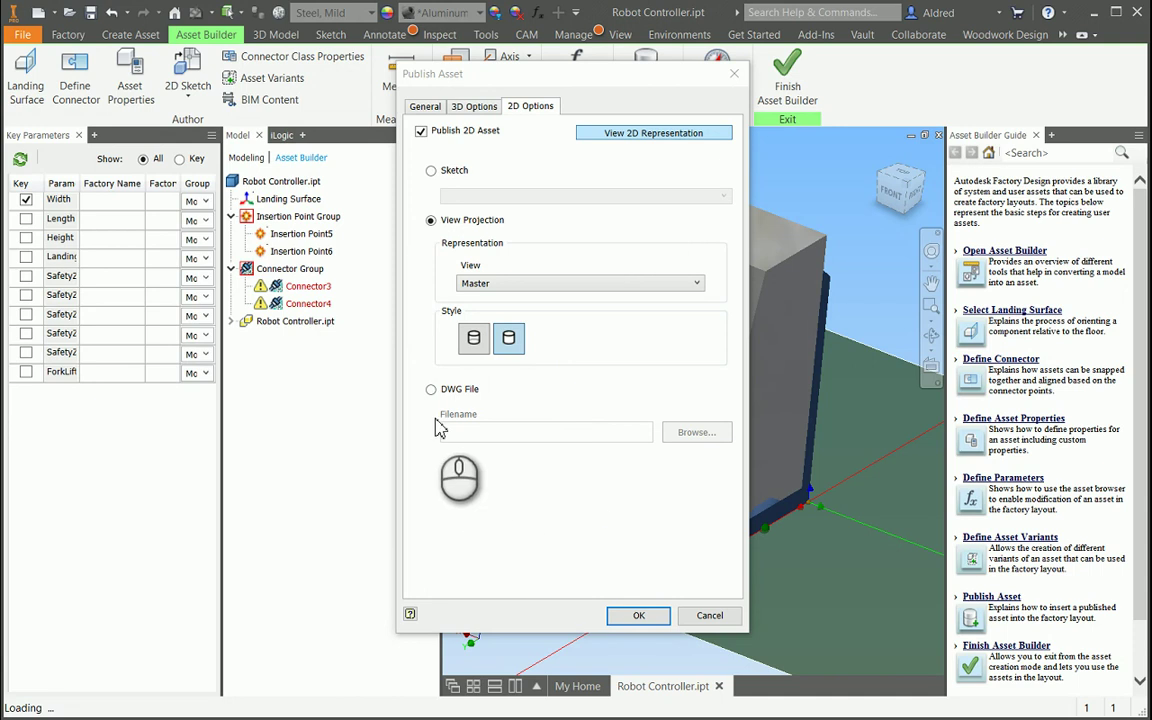
- Zoom the 2D representation preview and check its Sheet and Model tabs
click(653, 133)
scroll(571, 373, up, 3)
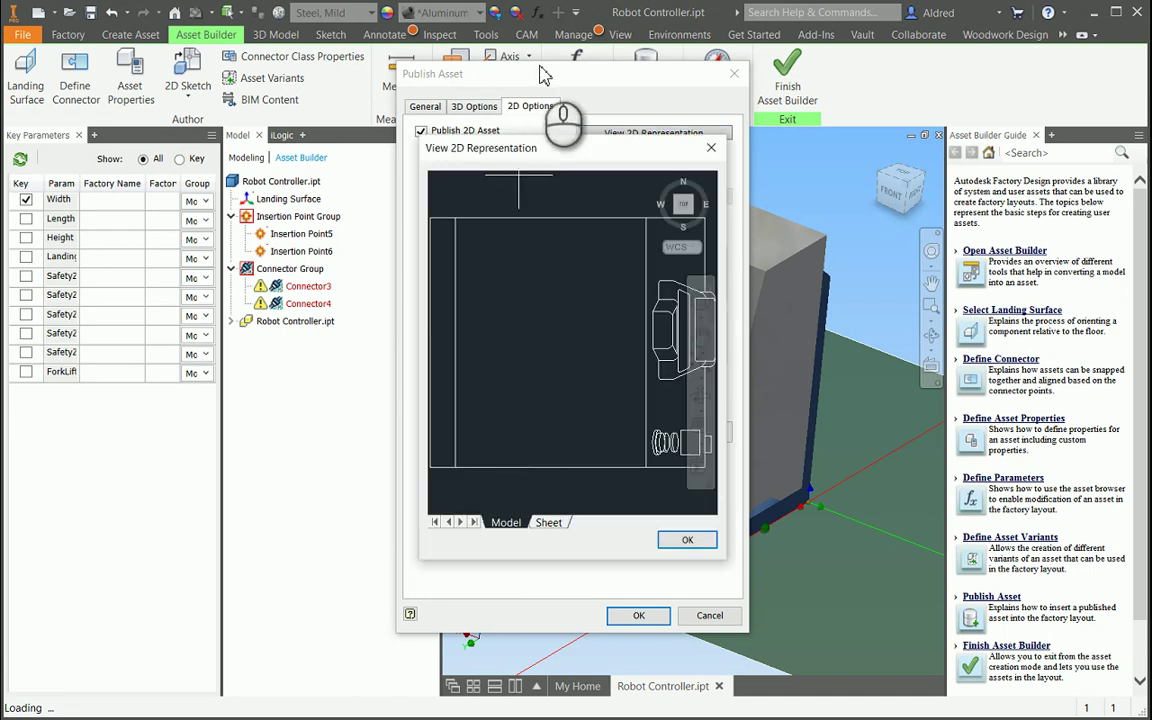
drag(576, 158, 471, 115)
scroll(565, 320, down, 3)
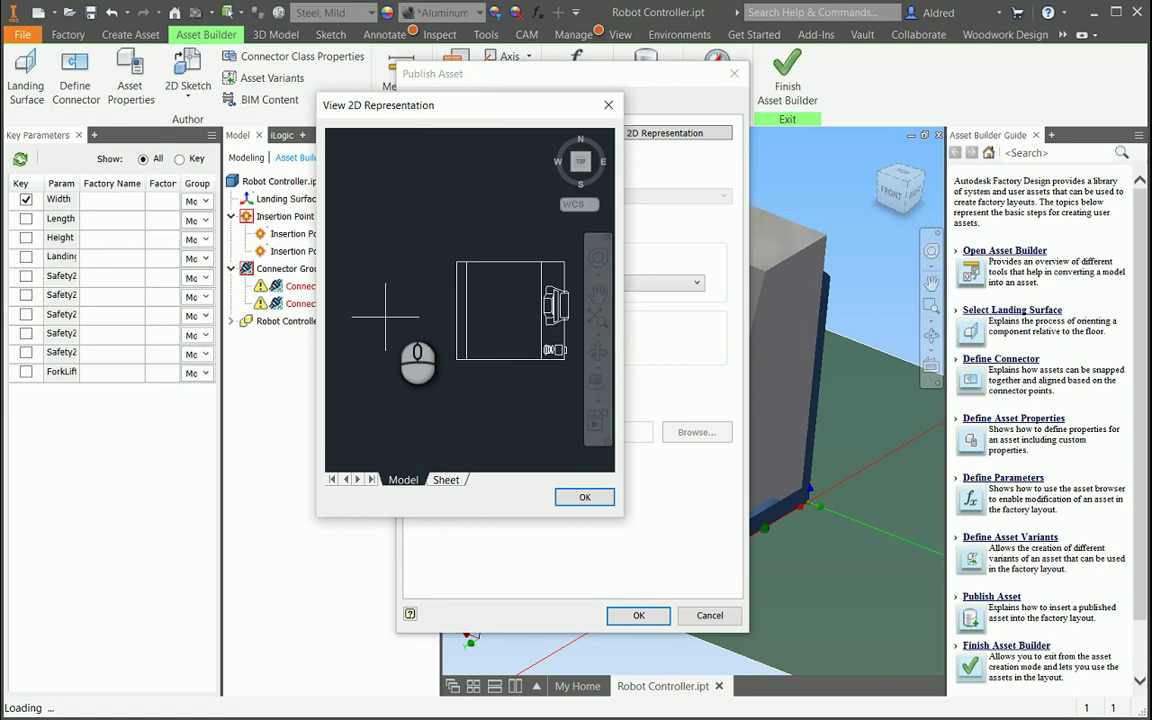
scroll(470, 322, up, 3)
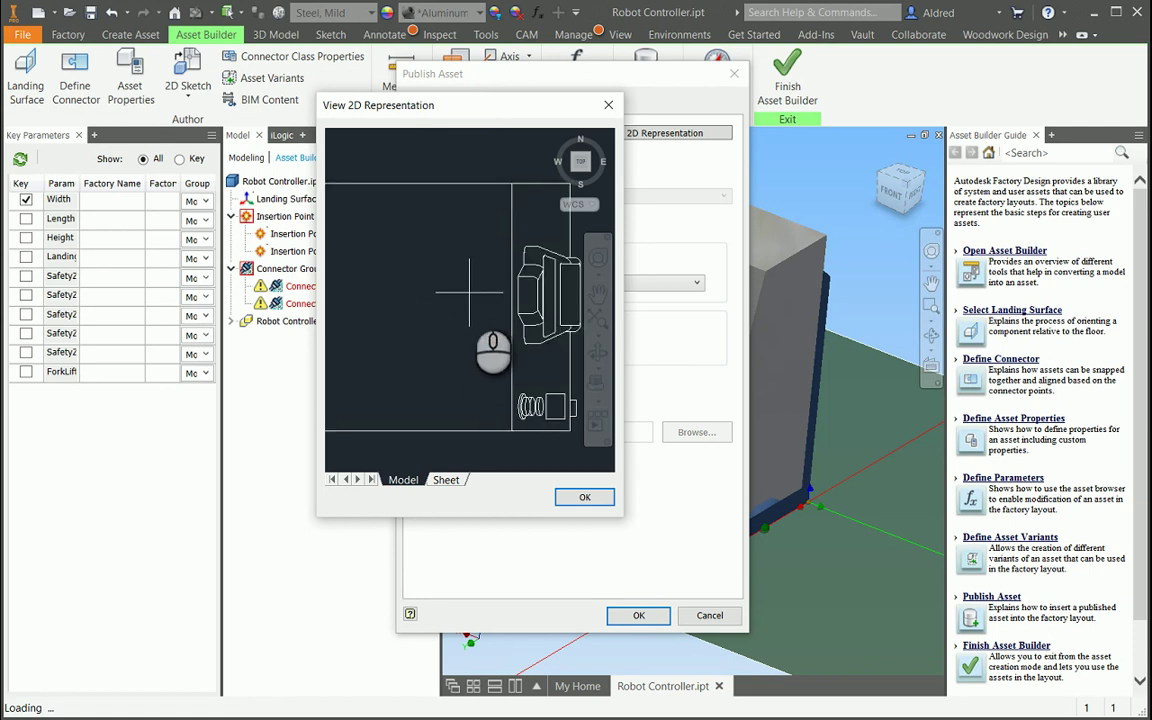
click(447, 480)
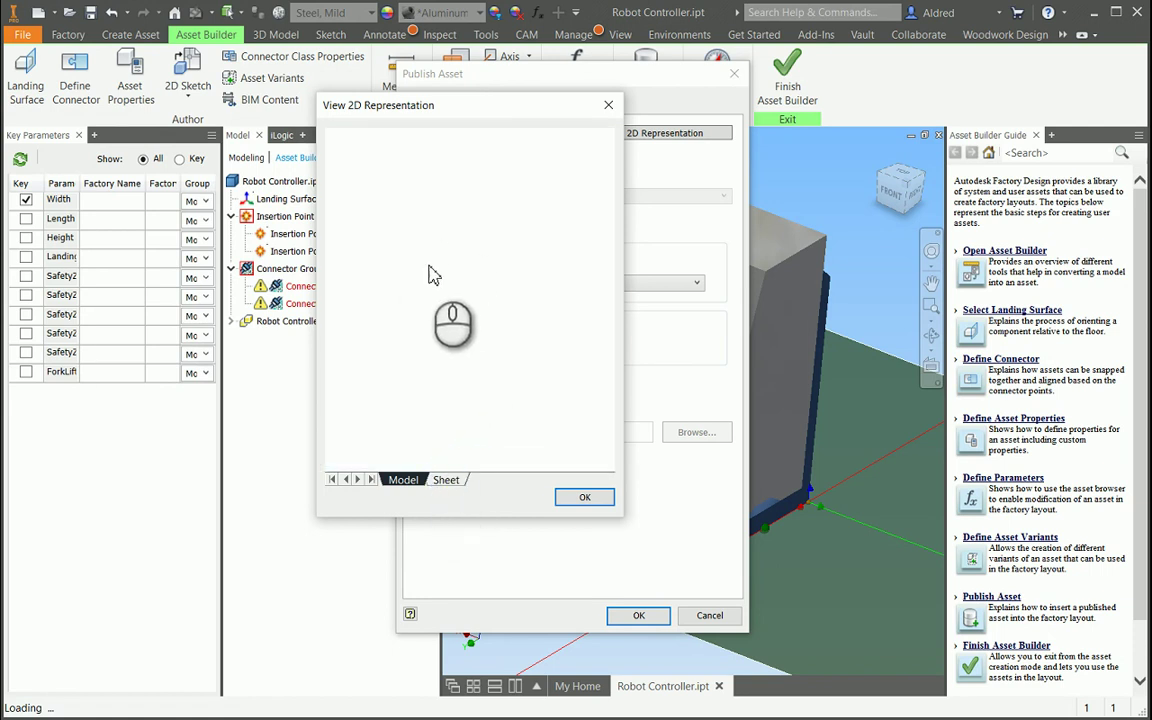
click(400, 480)
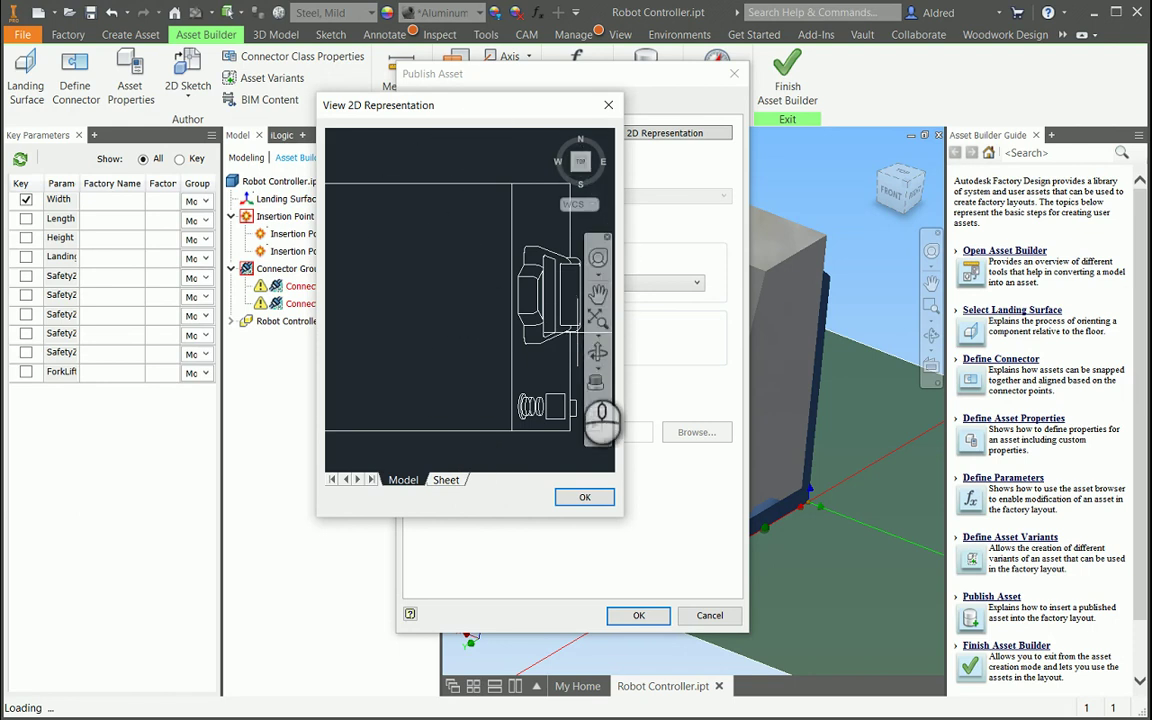
- Accept the preview and publish Robot Controller 12a from the General settings
click(585, 497)
click(508, 337)
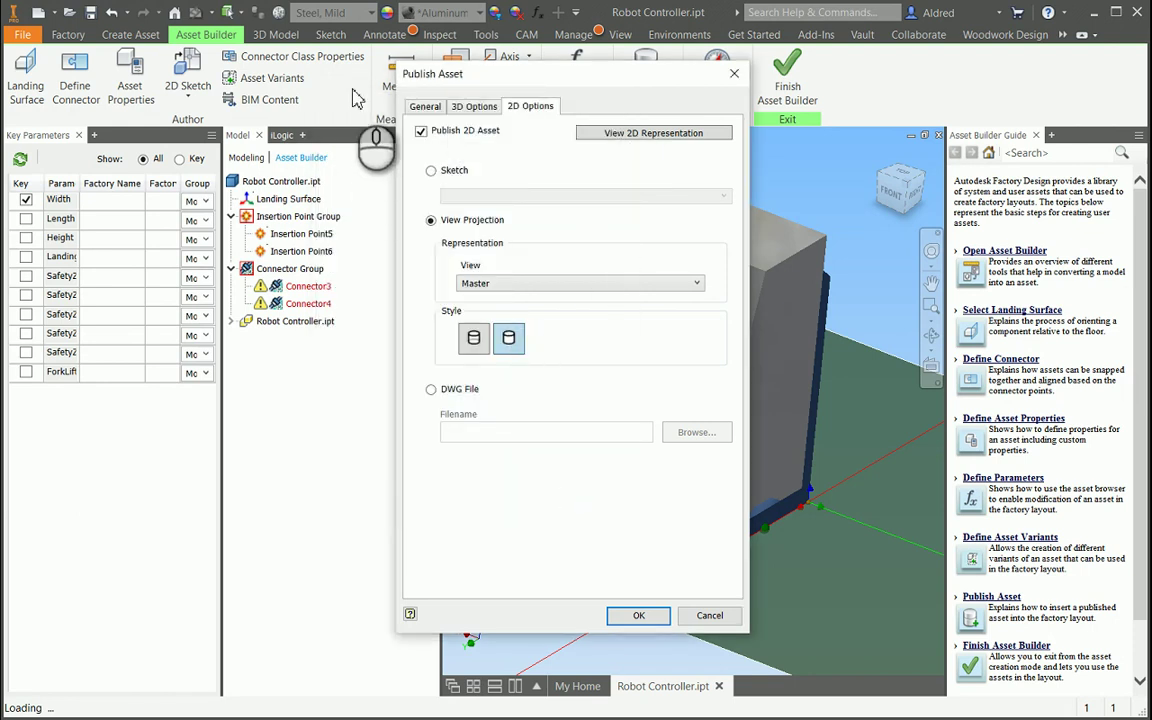
click(424, 107)
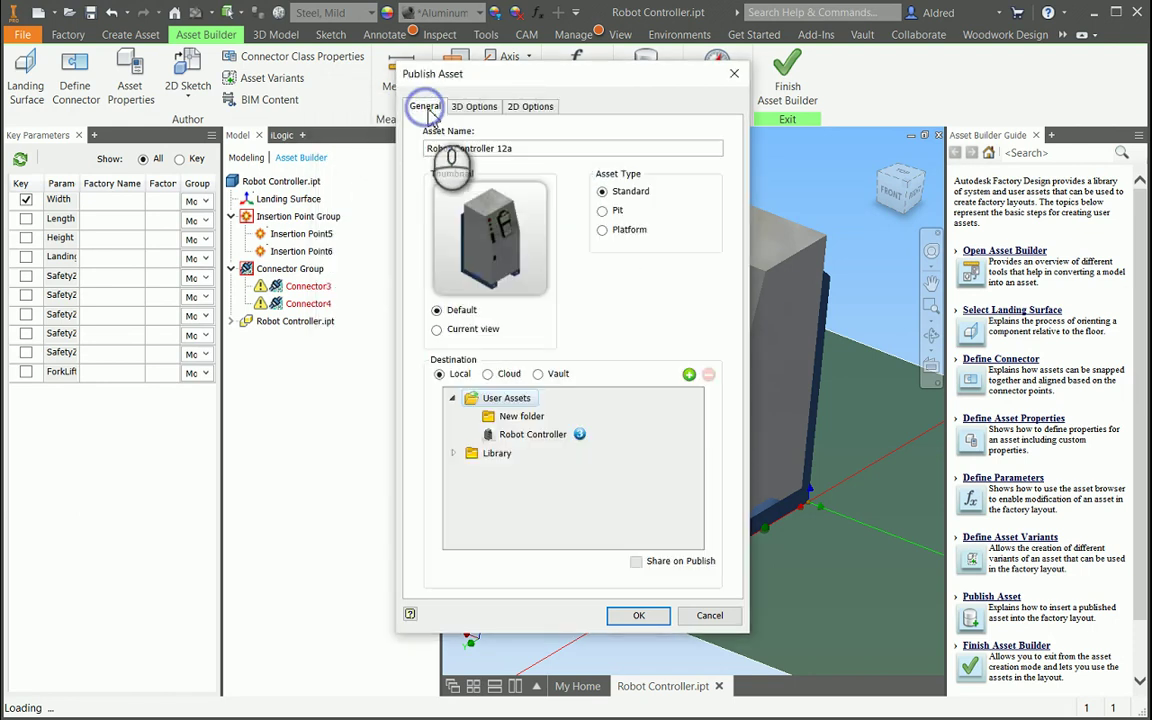
click(640, 617)
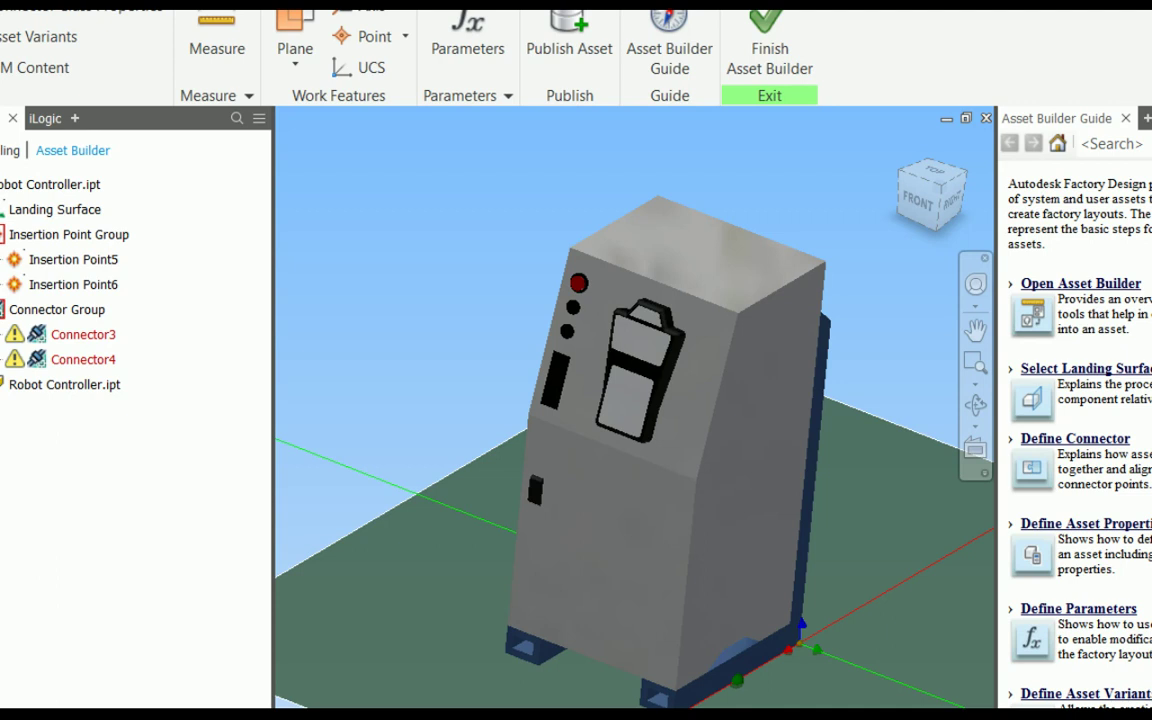
- Create a new factory layout, Assembly1, from the Factory tab
click(68, 34)
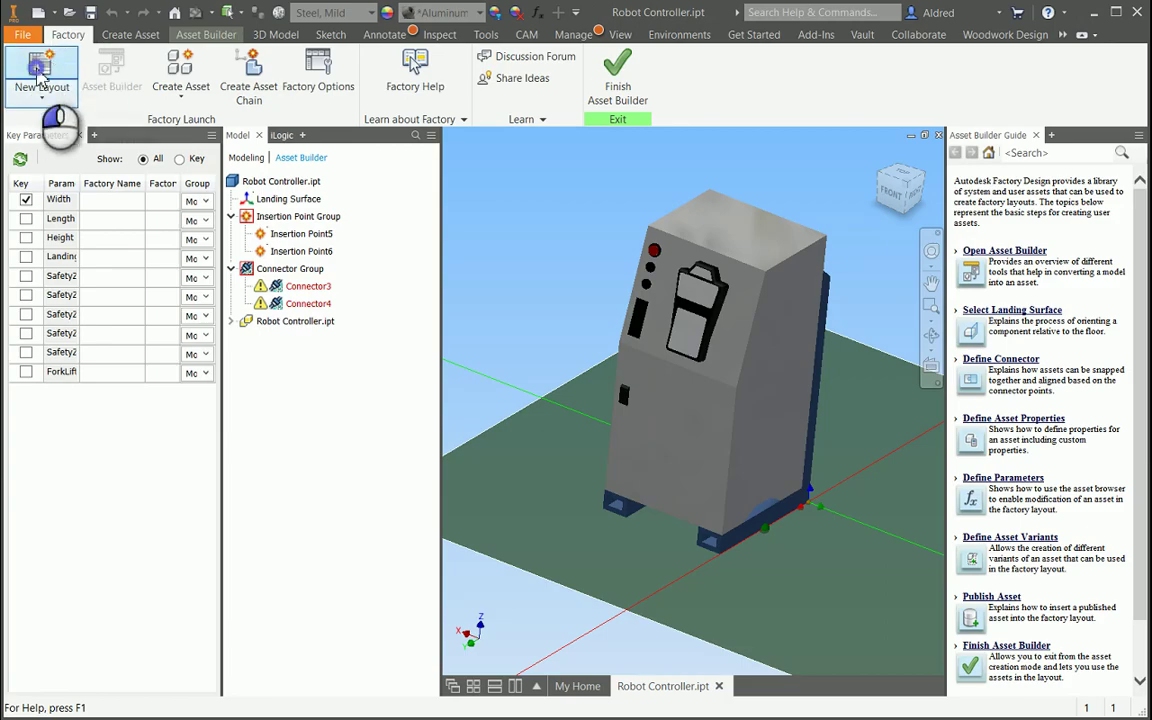
click(38, 70)
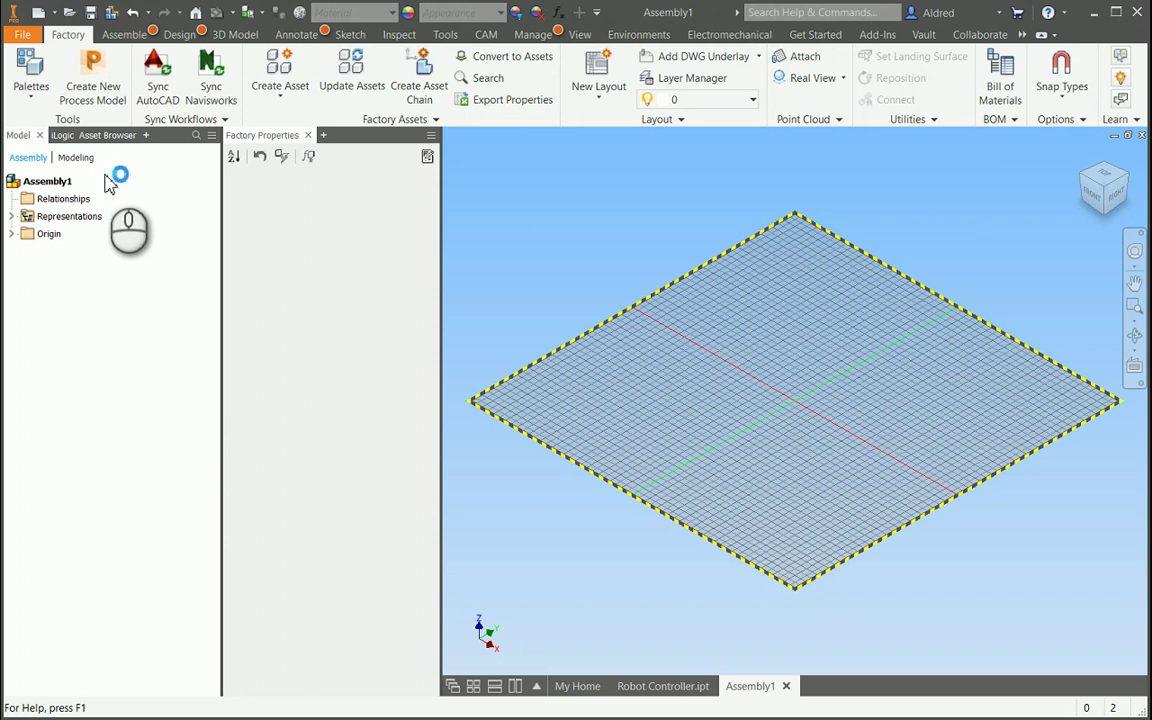
- Place Robot Controller 12a from User Assets near the centre of the floor grid
click(80, 88)
click(30, 104)
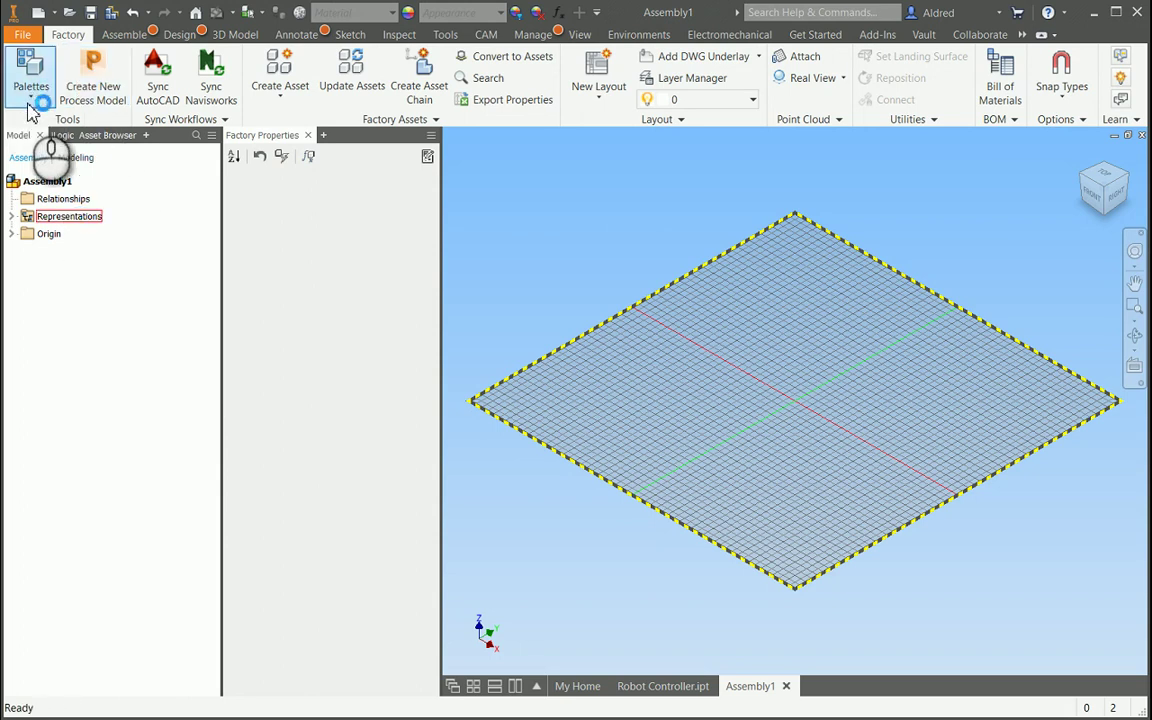
click(32, 104)
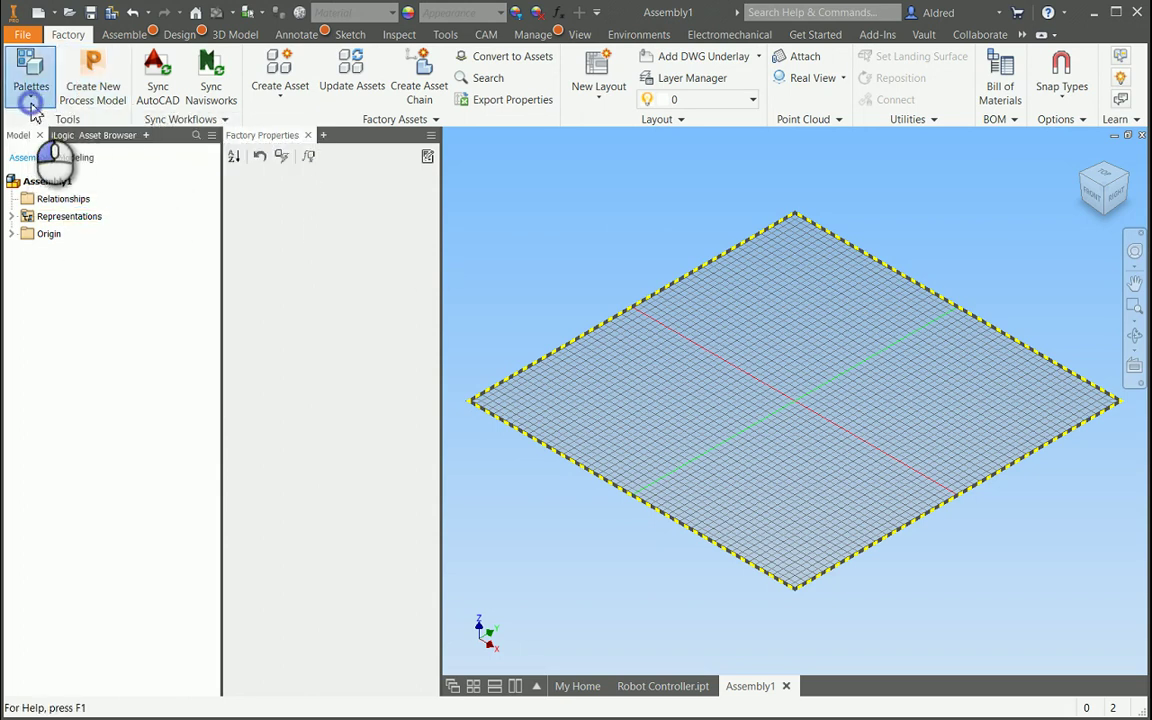
click(57, 128)
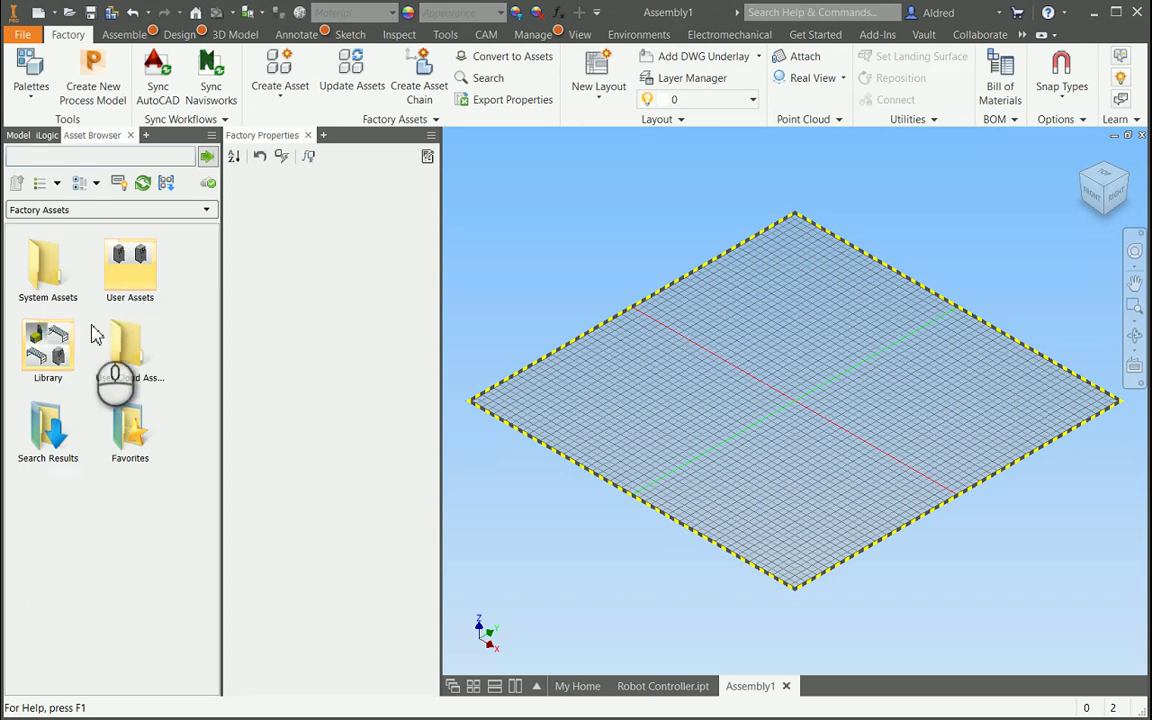
double_click(144, 275)
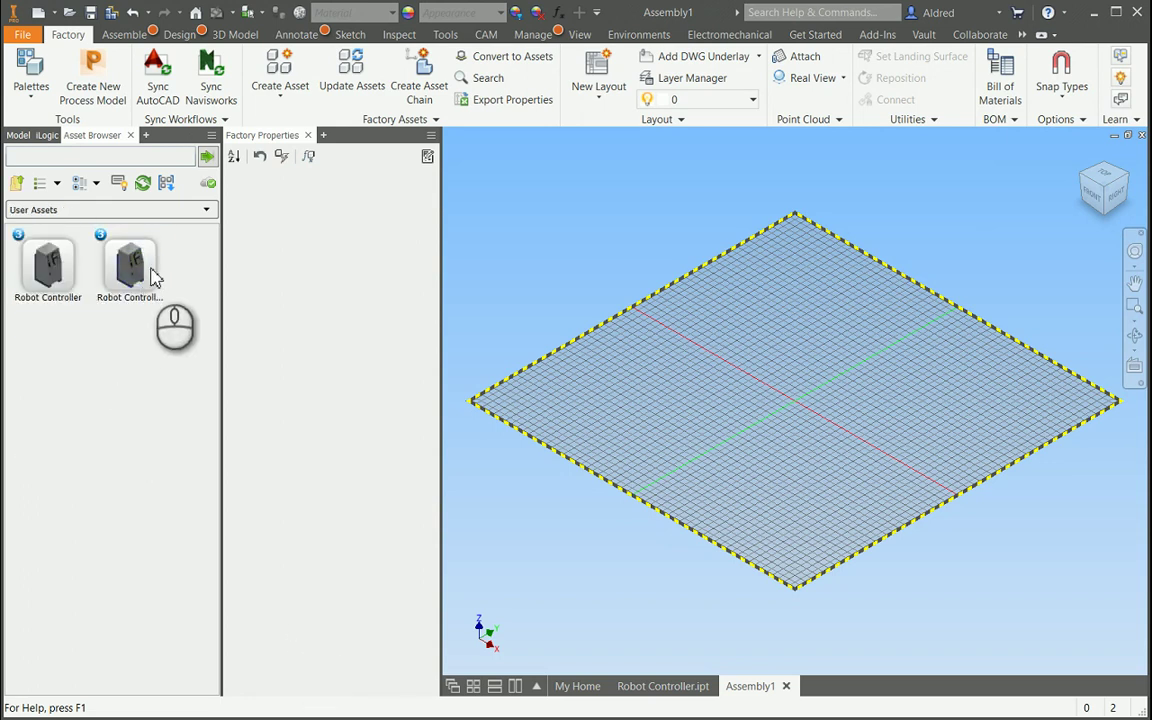
mouse_move(142, 274)
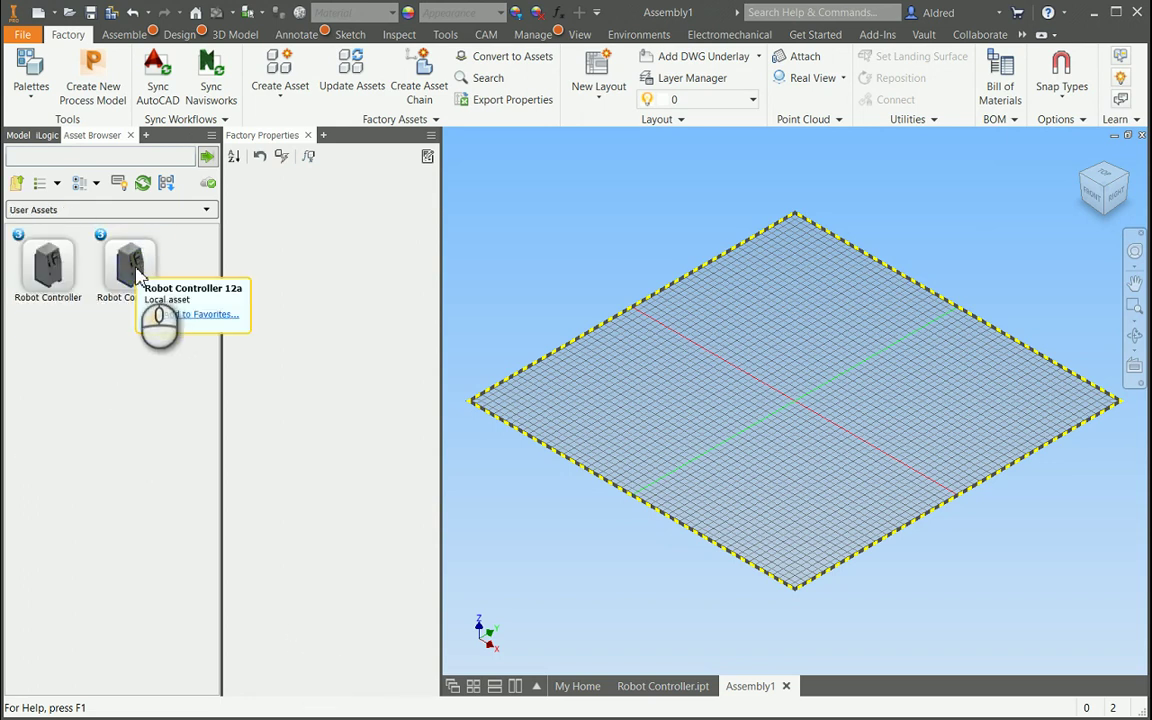
click(132, 275)
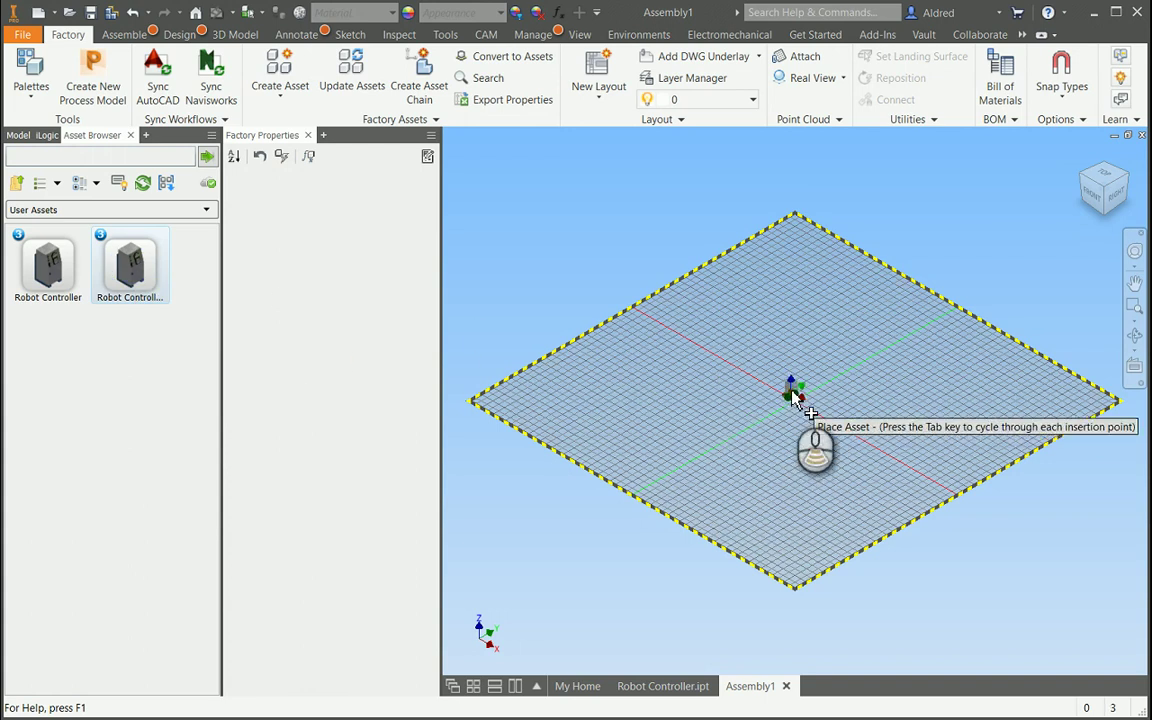
scroll(790, 395, up, 5)
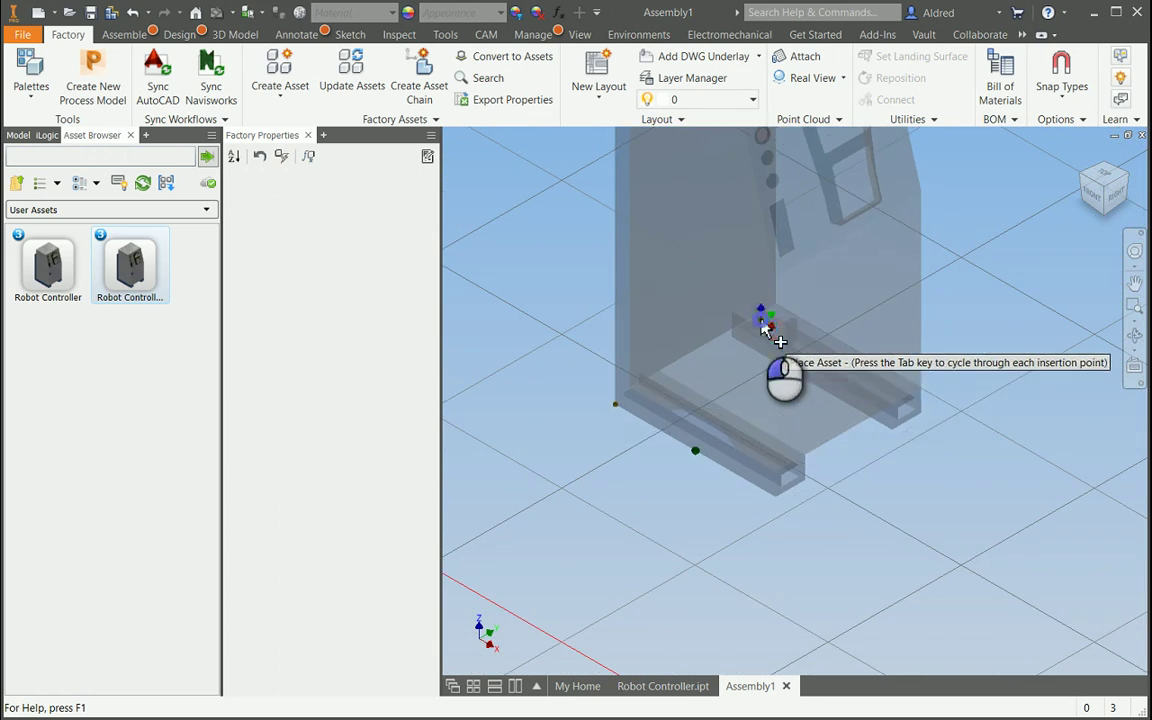
click(765, 333)
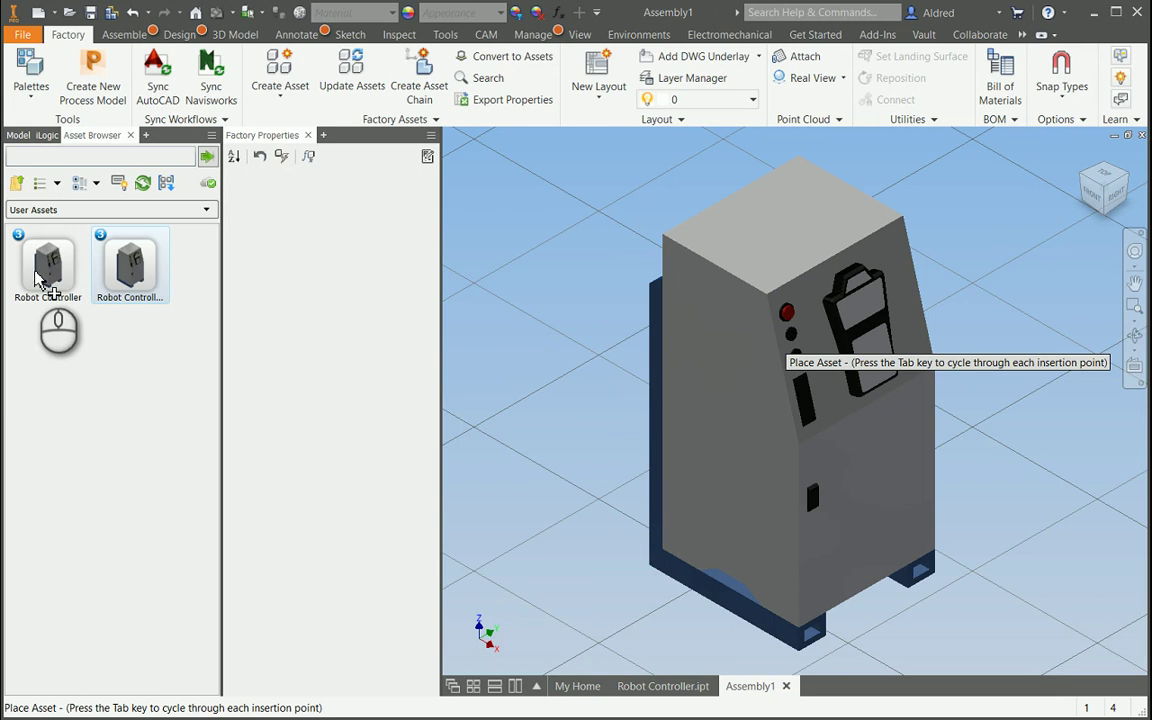
- Finish placing the first Robot Controller
click(527, 345)
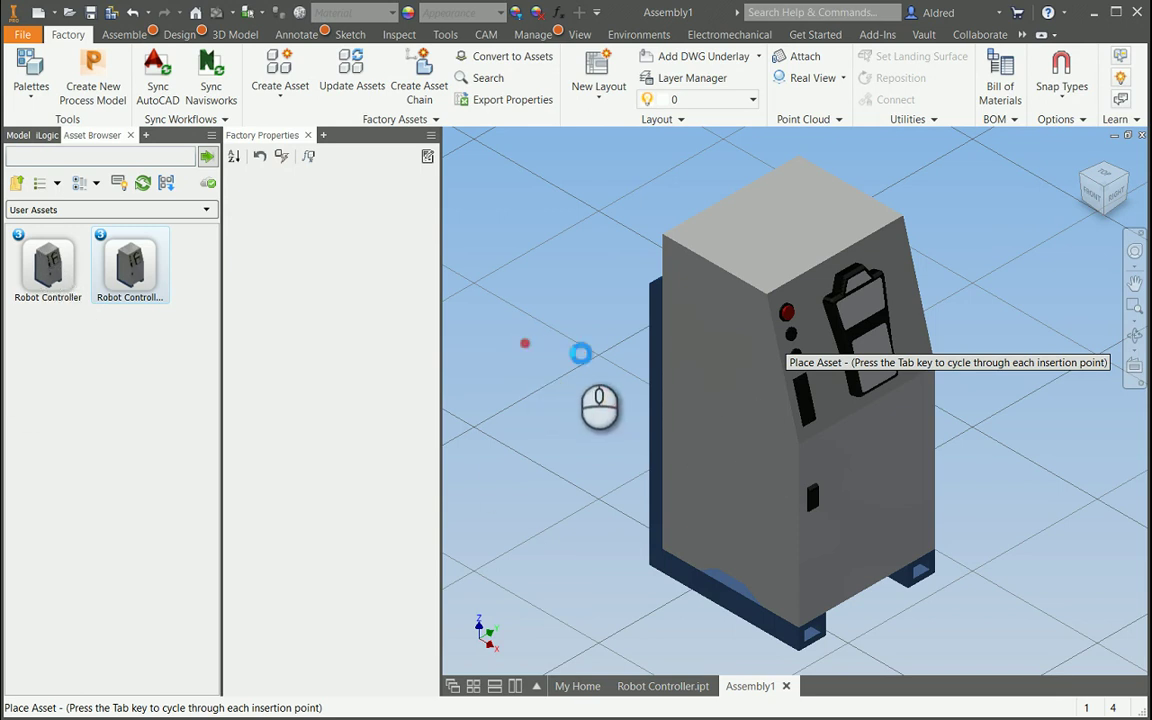
right_click(578, 358)
click(540, 316)
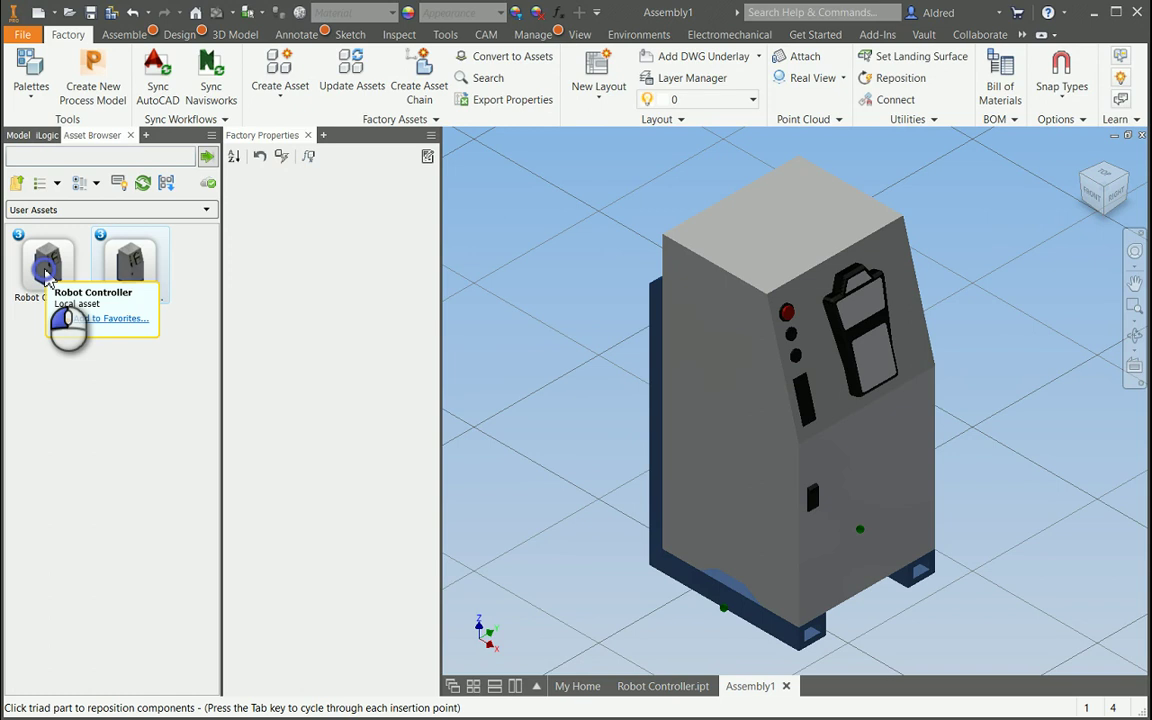
- Place the other Robot Controller against the first, choosing its insertion point with Tab
drag(50, 262, 532, 425)
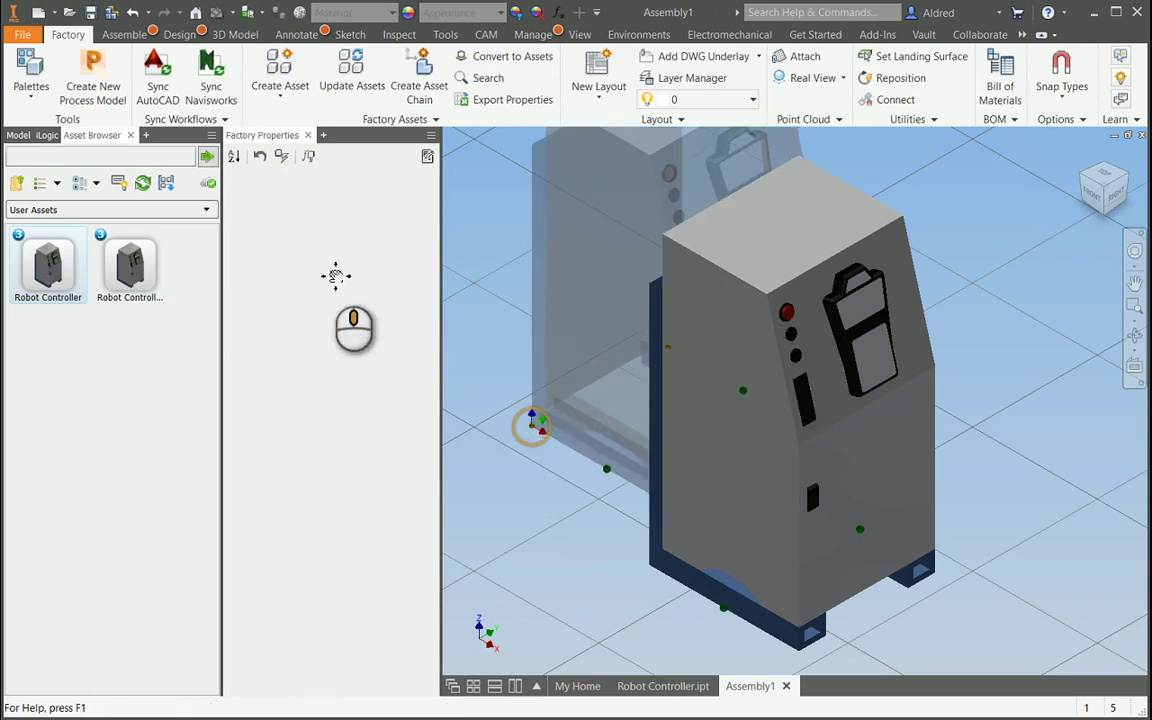
scroll(501, 437, down, 5)
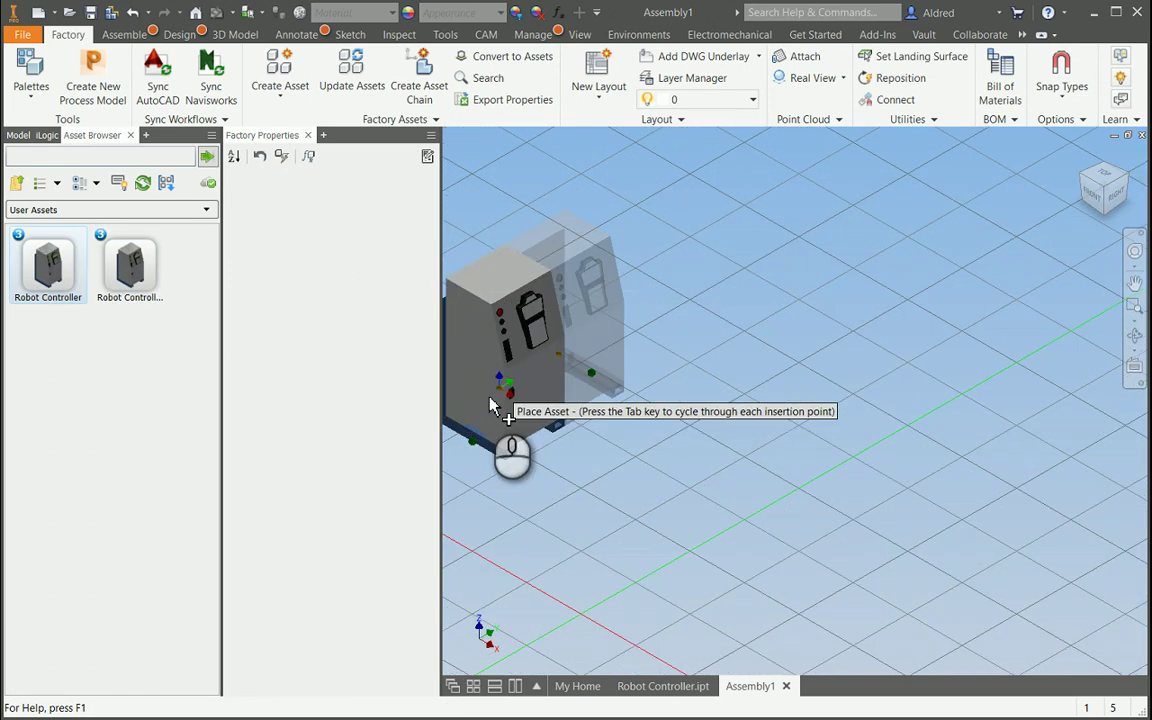
scroll(777, 393, up, 5)
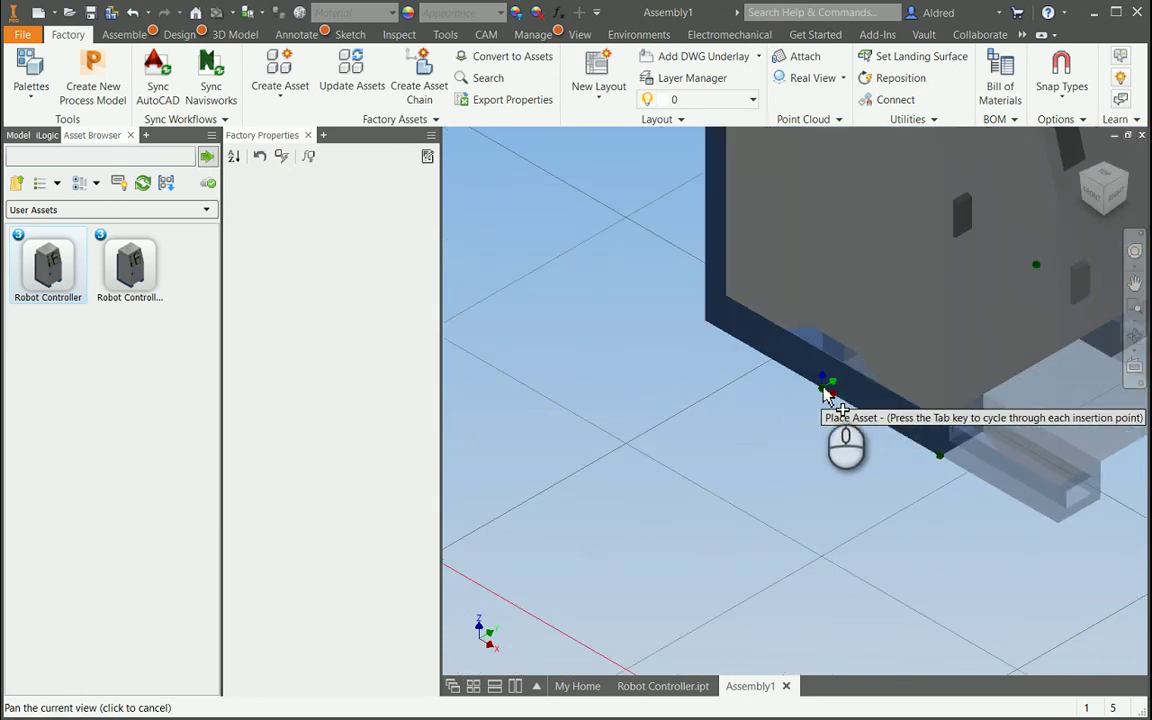
key(Tab)
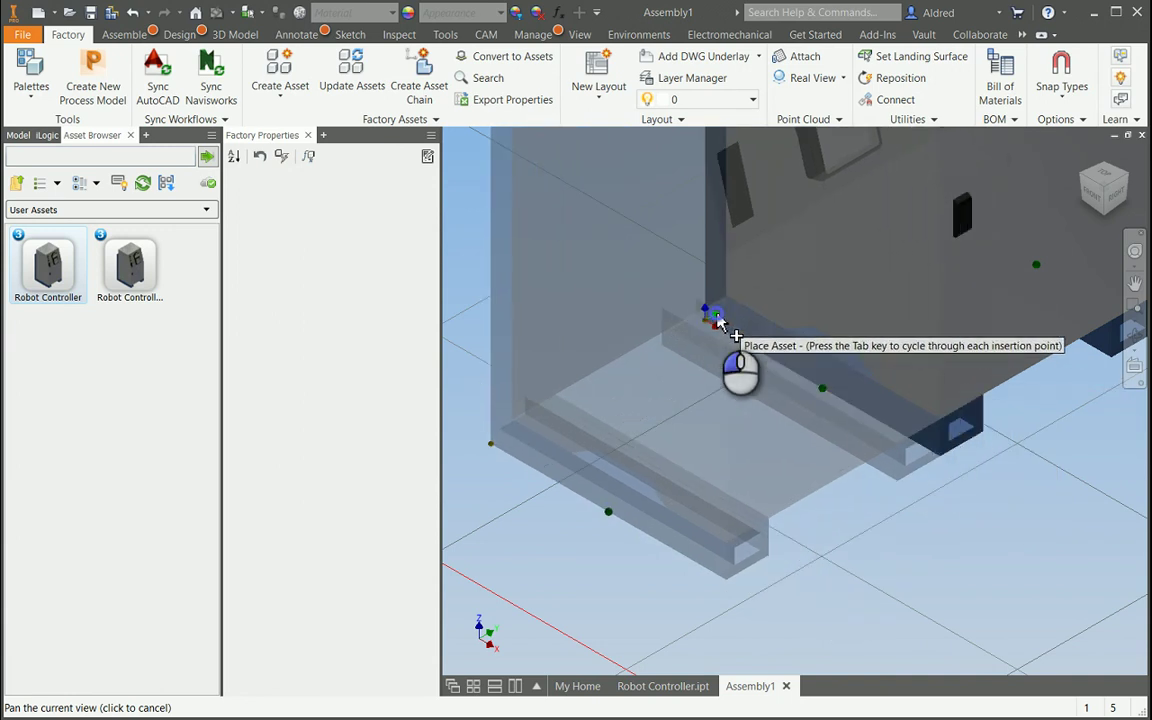
click(717, 317)
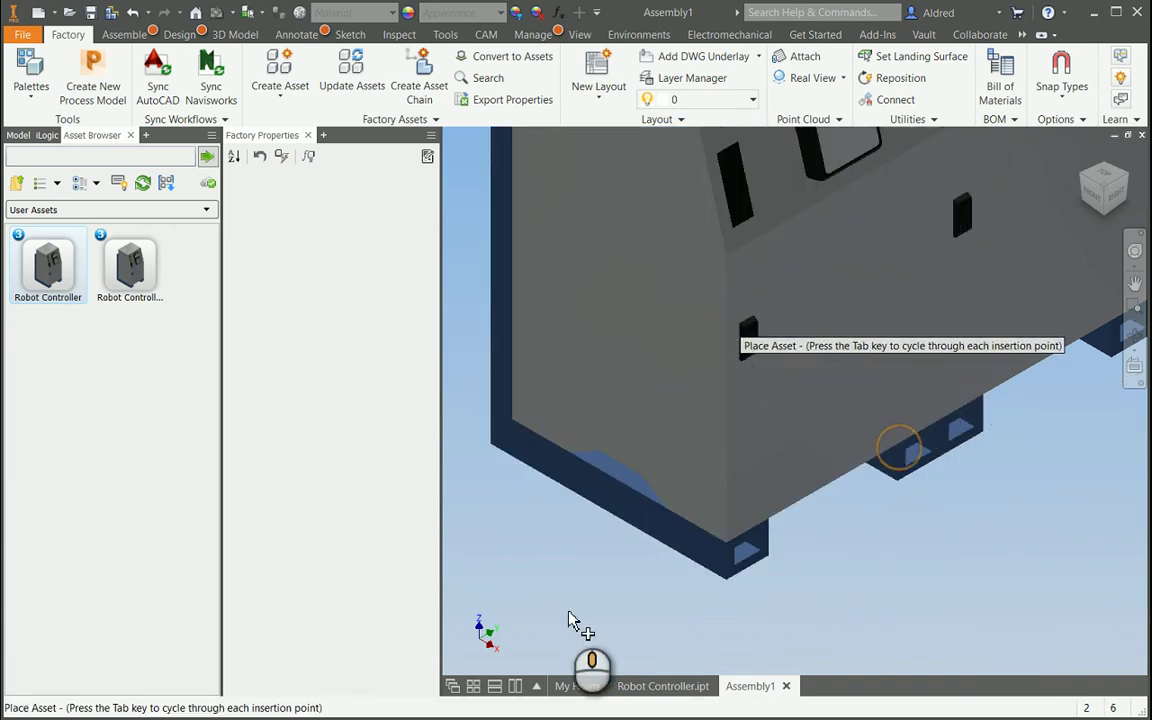
scroll(568, 620, down, 6)
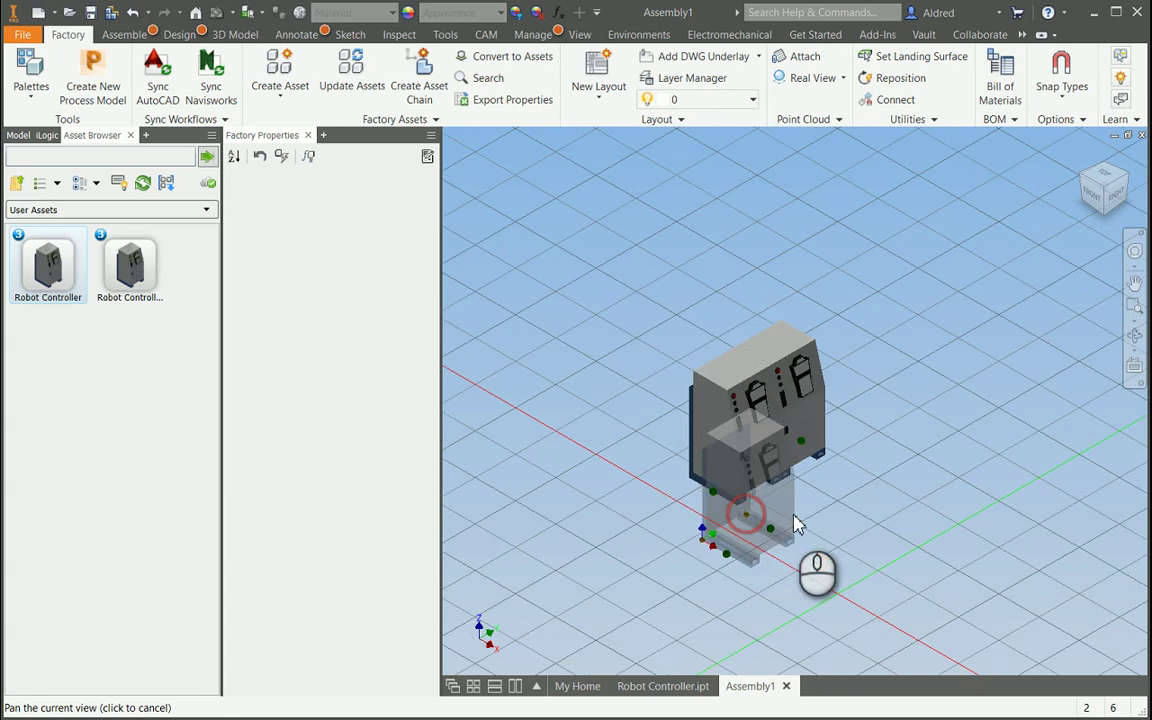
right_click(797, 523)
click(790, 521)
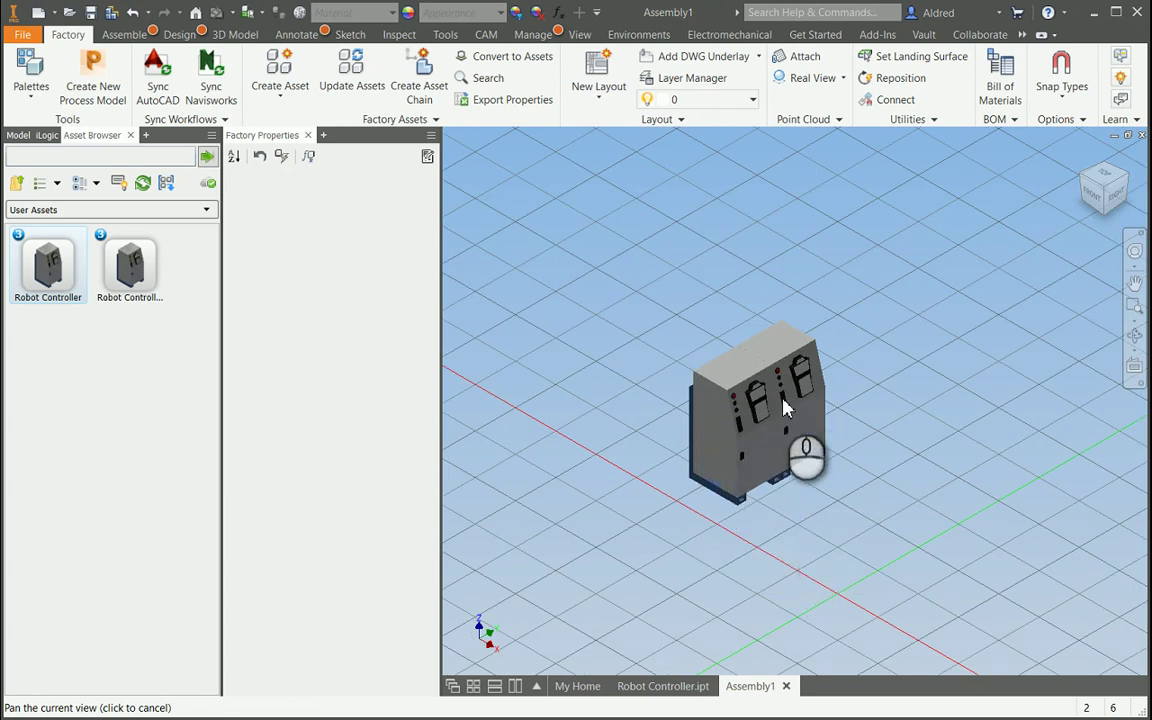
click(788, 407)
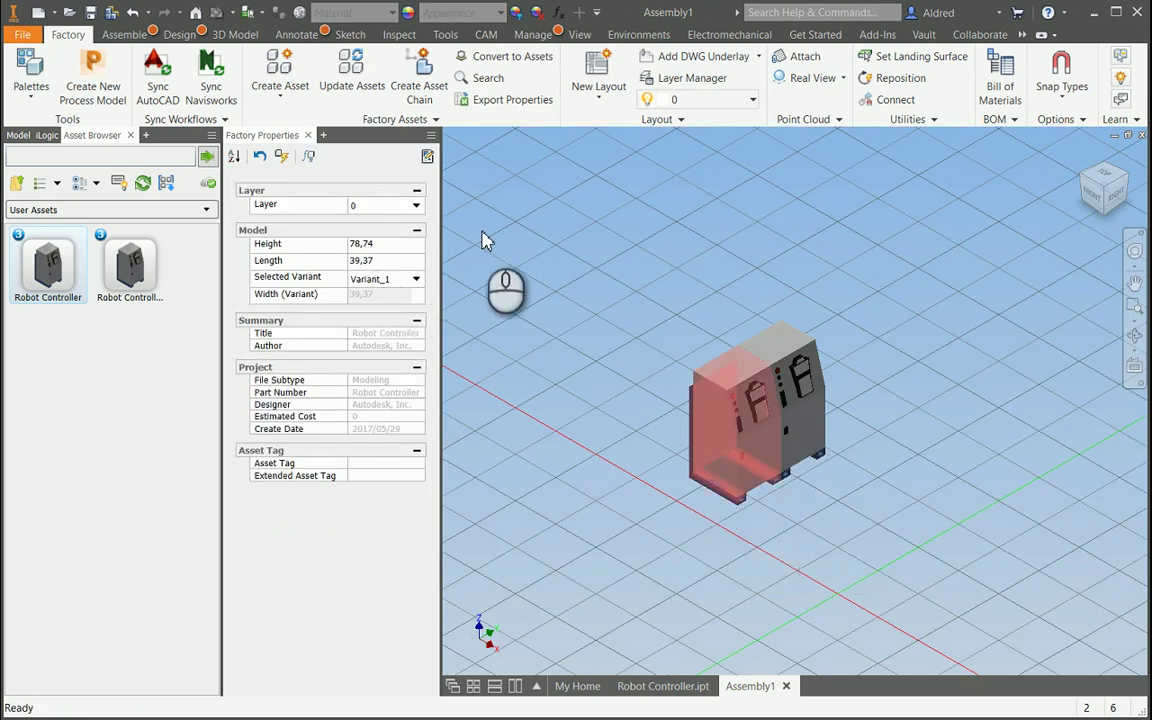
- Set the right-hand controller's Selected Variant to 1200_mm and update the model
drag(760, 380, 823, 411)
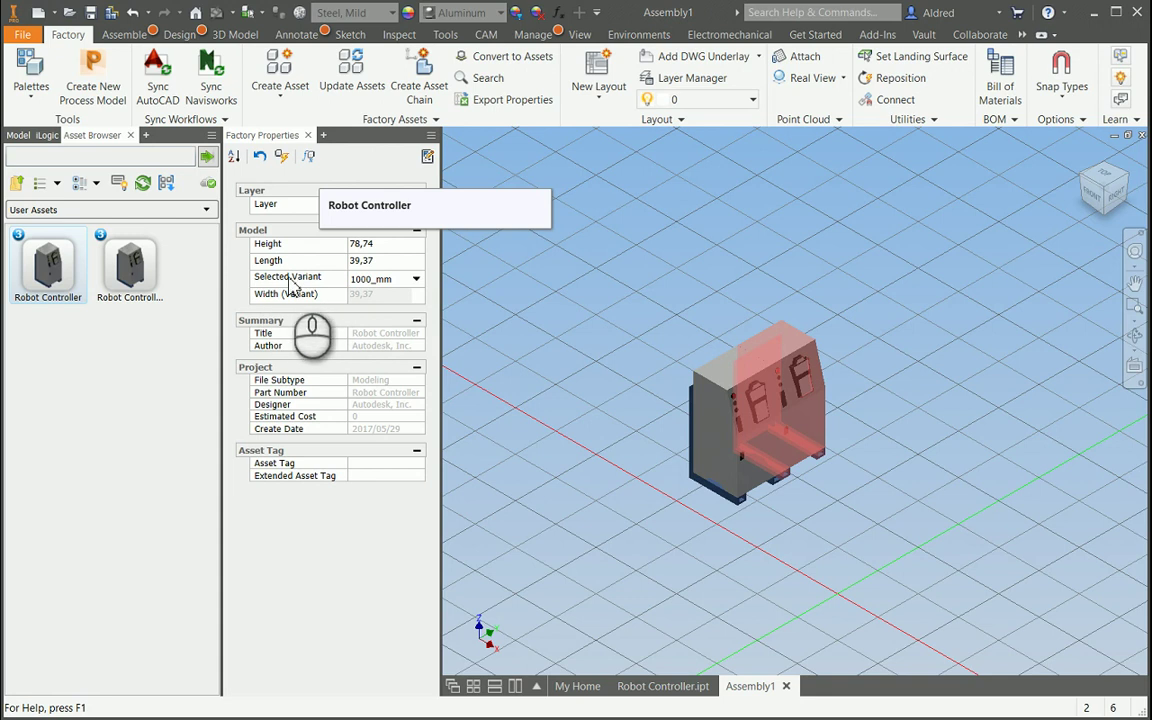
click(416, 281)
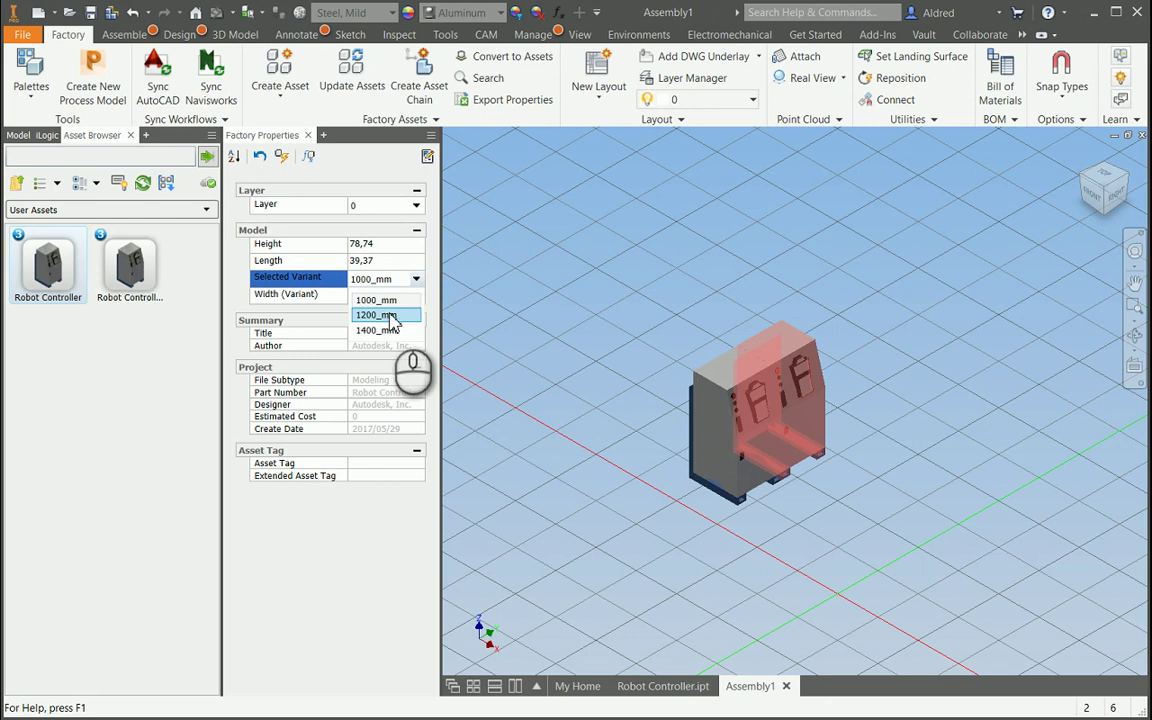
click(378, 315)
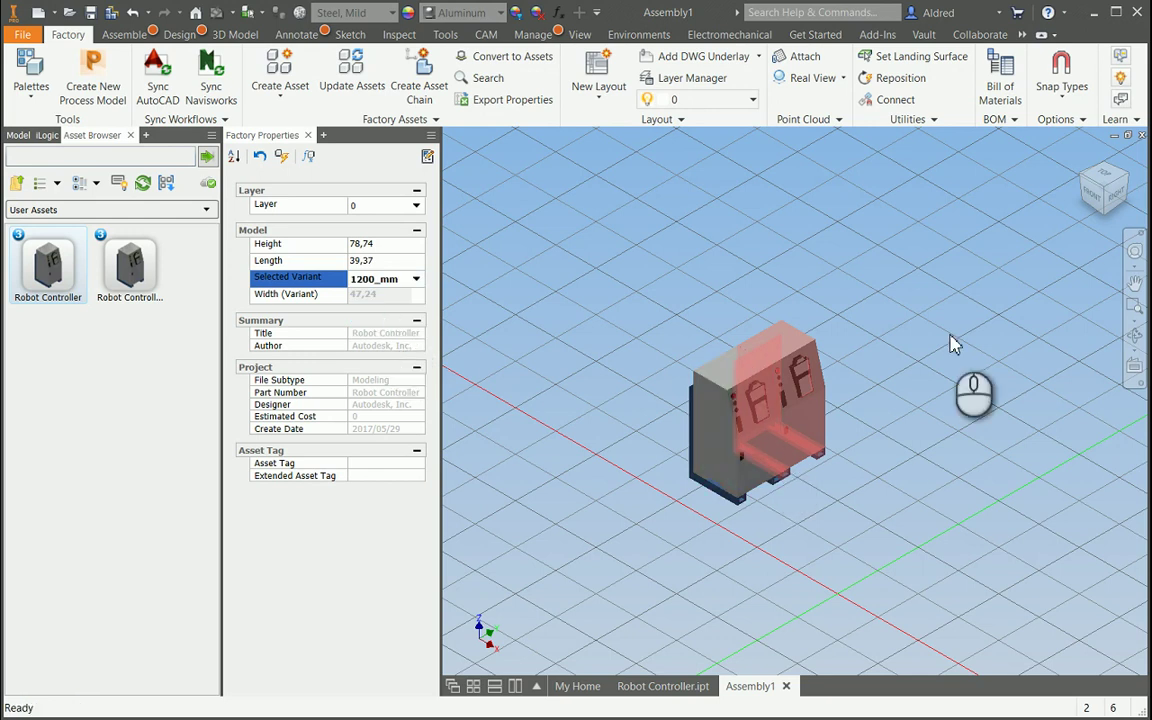
scroll(802, 347, up, 5)
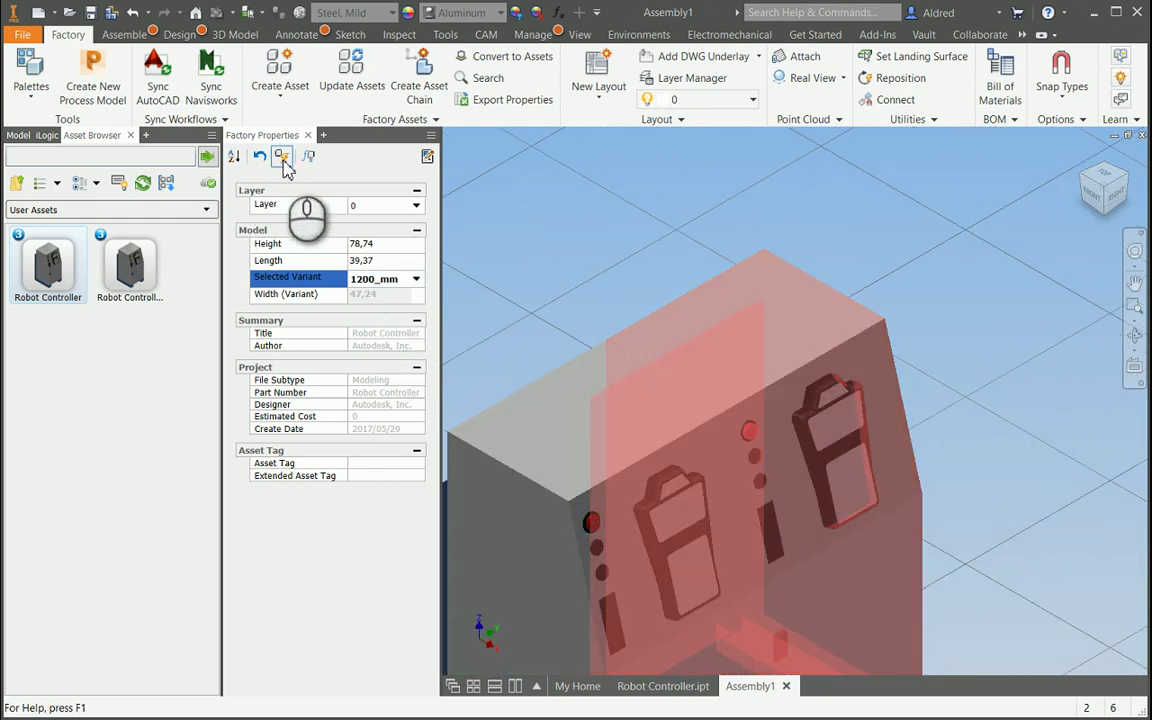
click(281, 158)
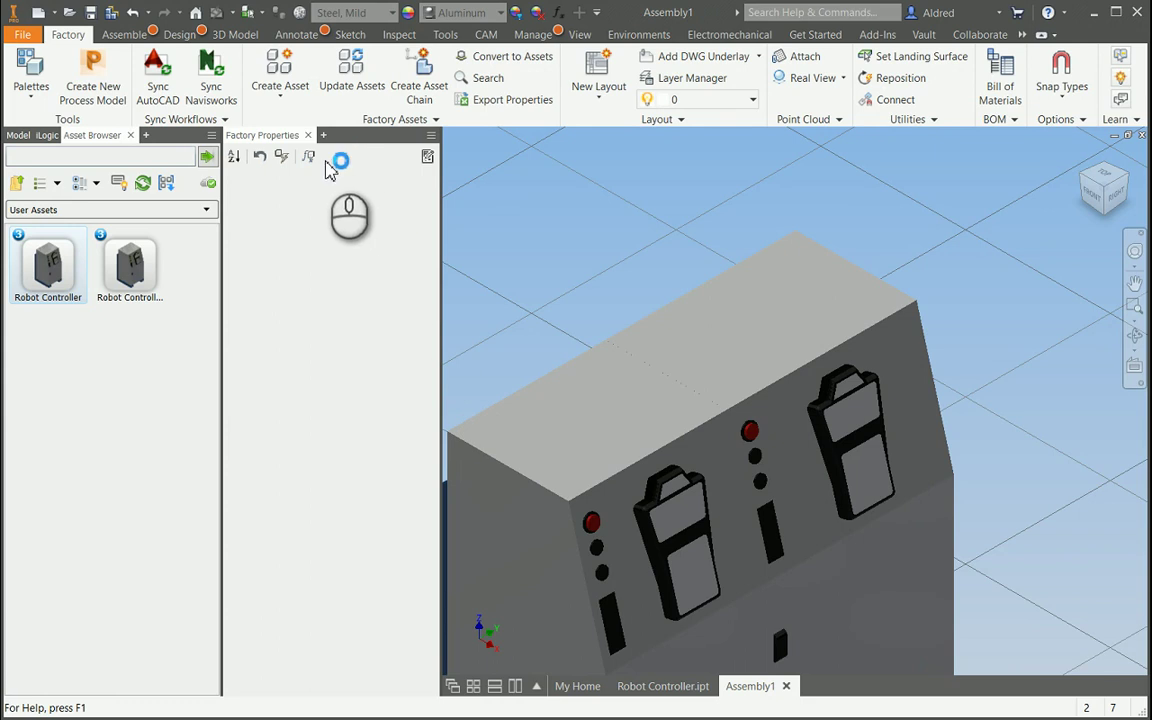
click(712, 511)
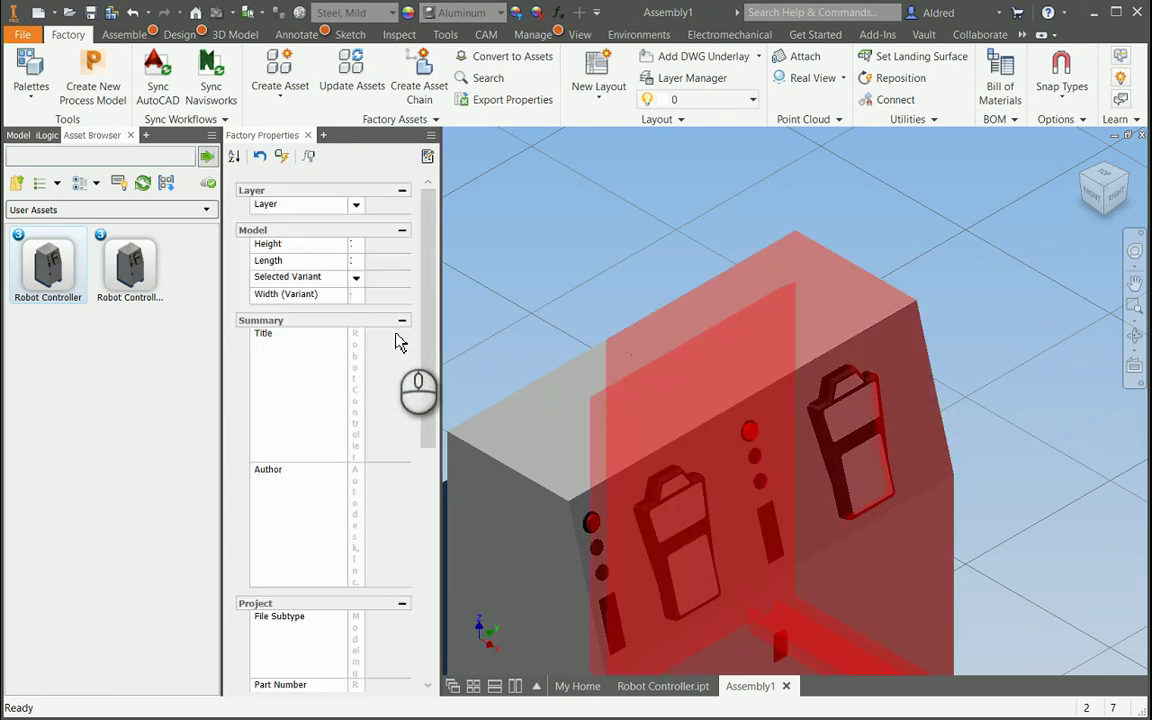
middle_drag(936, 262, 940, 263)
scroll(940, 263, down, 5)
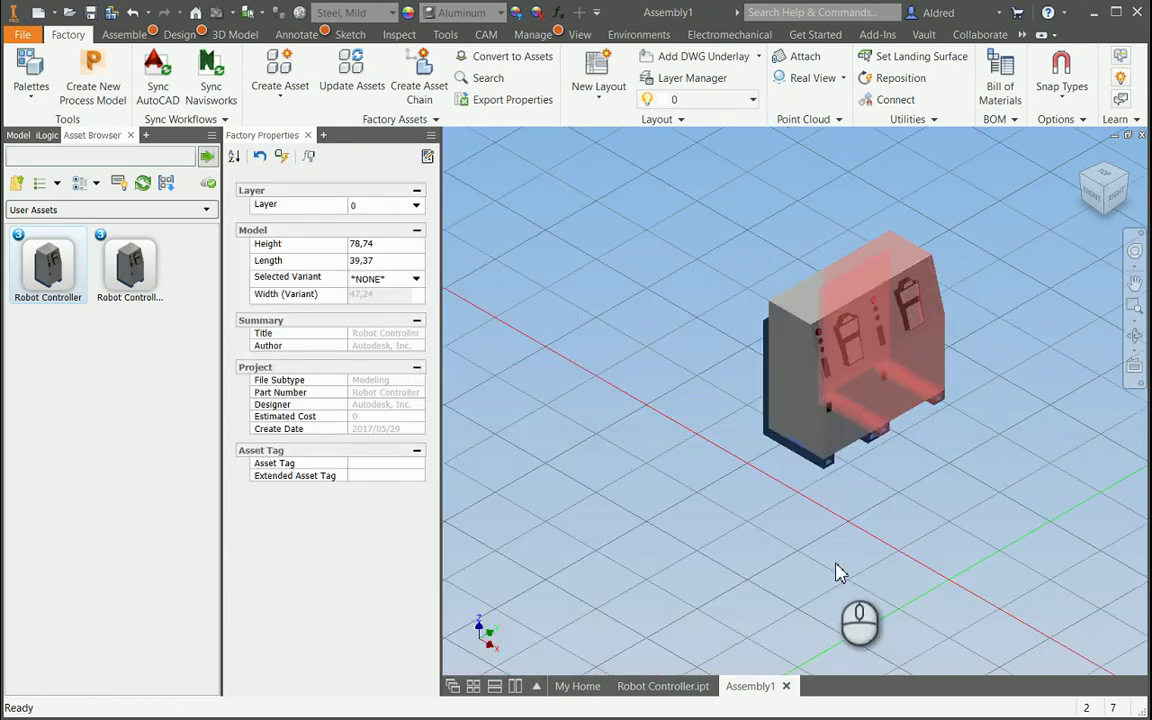
- Sync to AutoCAD, saving Assembly1.iam and opening the generated Assembly1.dwg
click(972, 494)
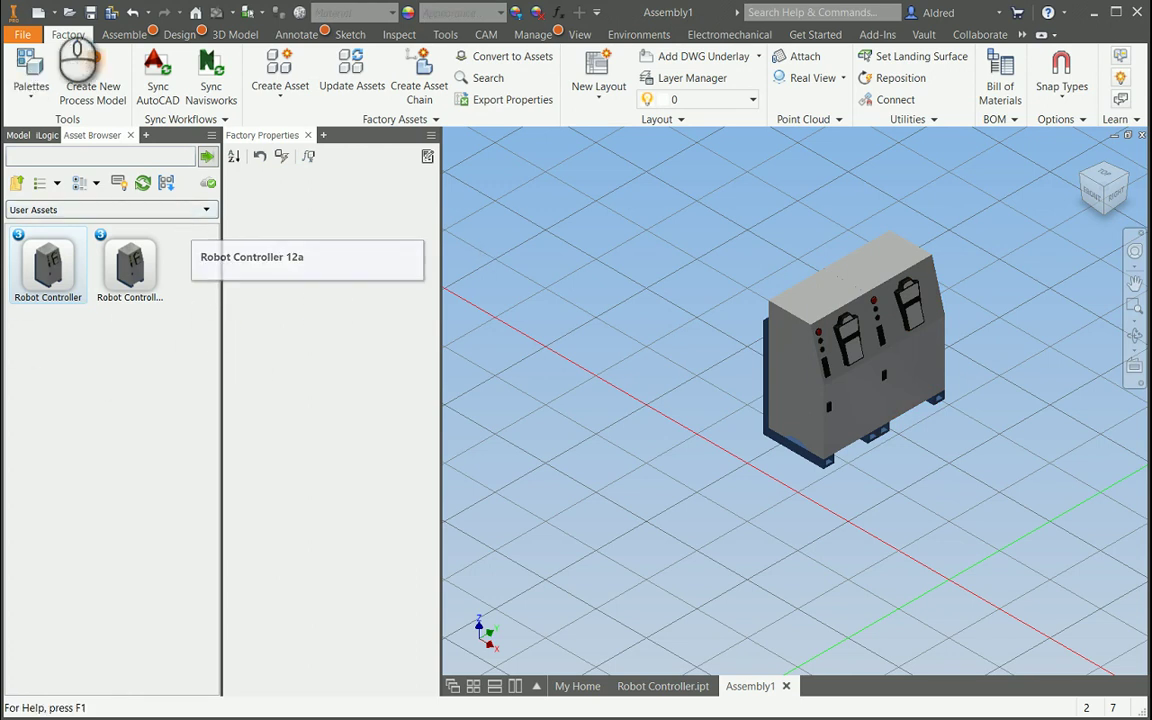
click(155, 82)
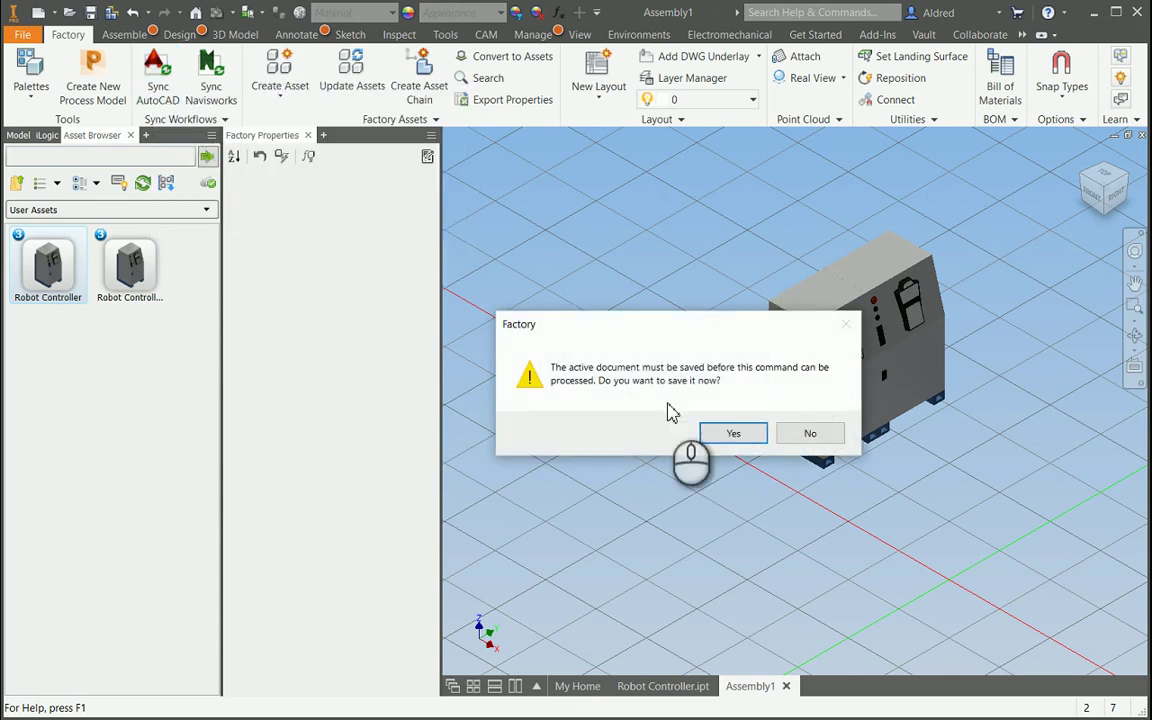
click(733, 433)
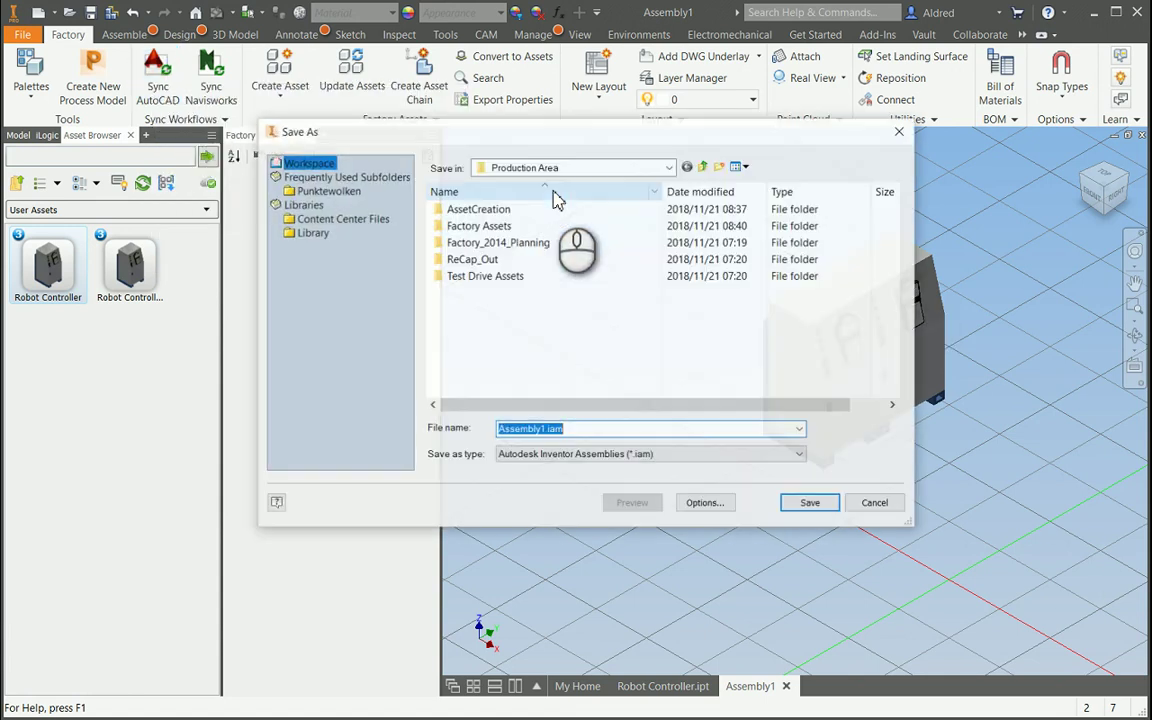
click(809, 503)
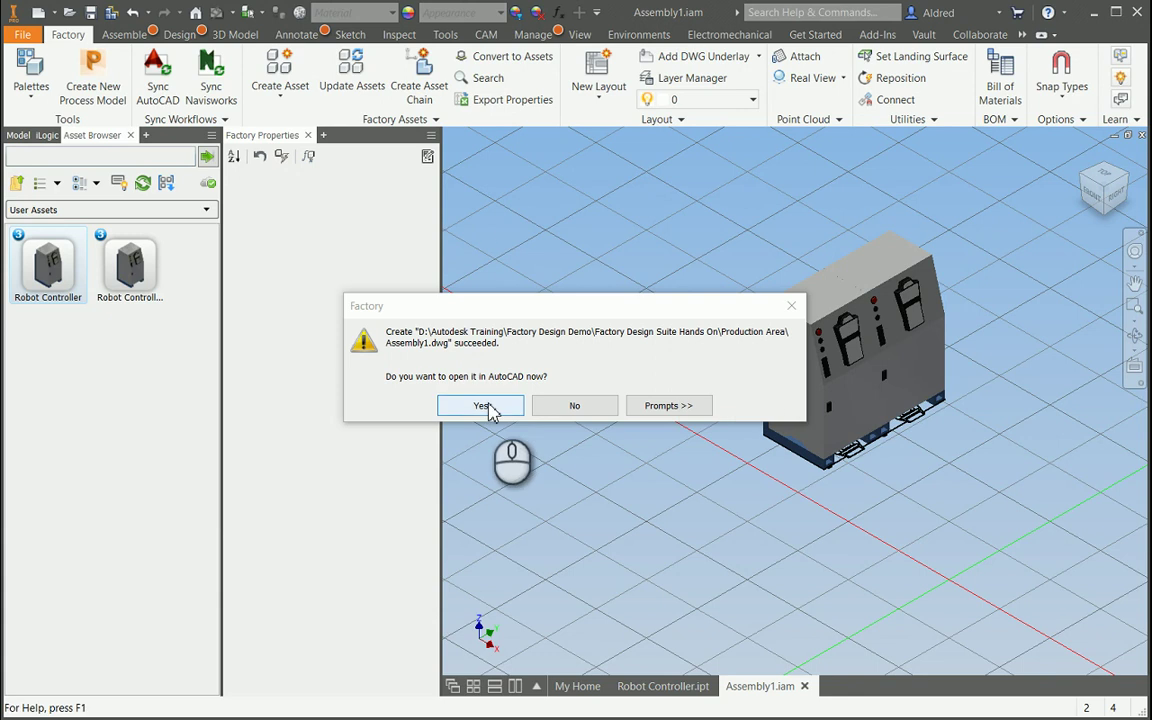
click(484, 405)
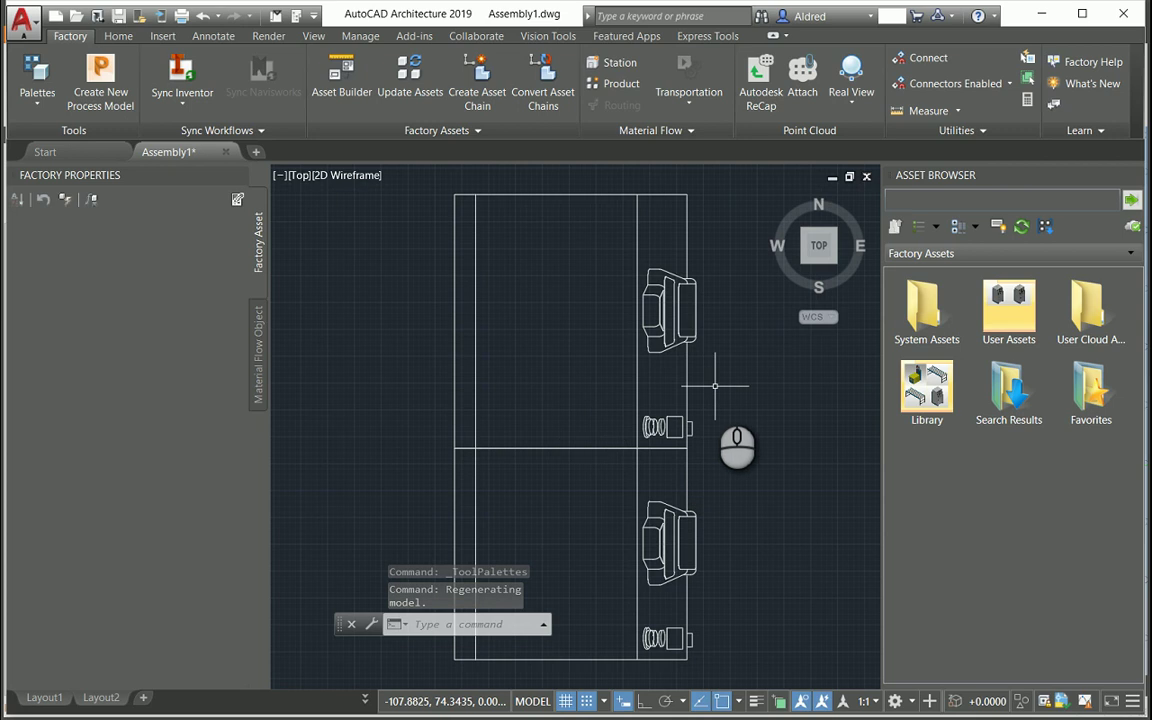
- Inspect a controller module, zoom out to the whole layout, and open the asset Library
click(765, 376)
click(496, 340)
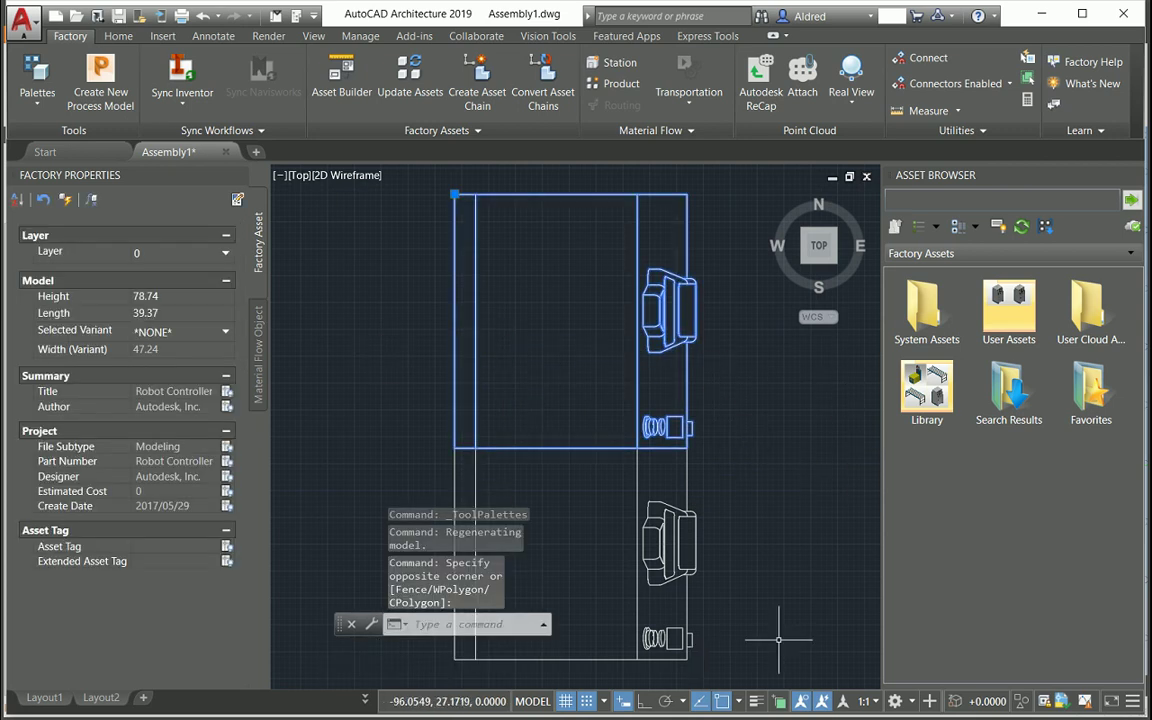
key(Escape)
scroll(840, 485, down, 3)
middle_drag(826, 464, 709, 377)
double_click(943, 390)
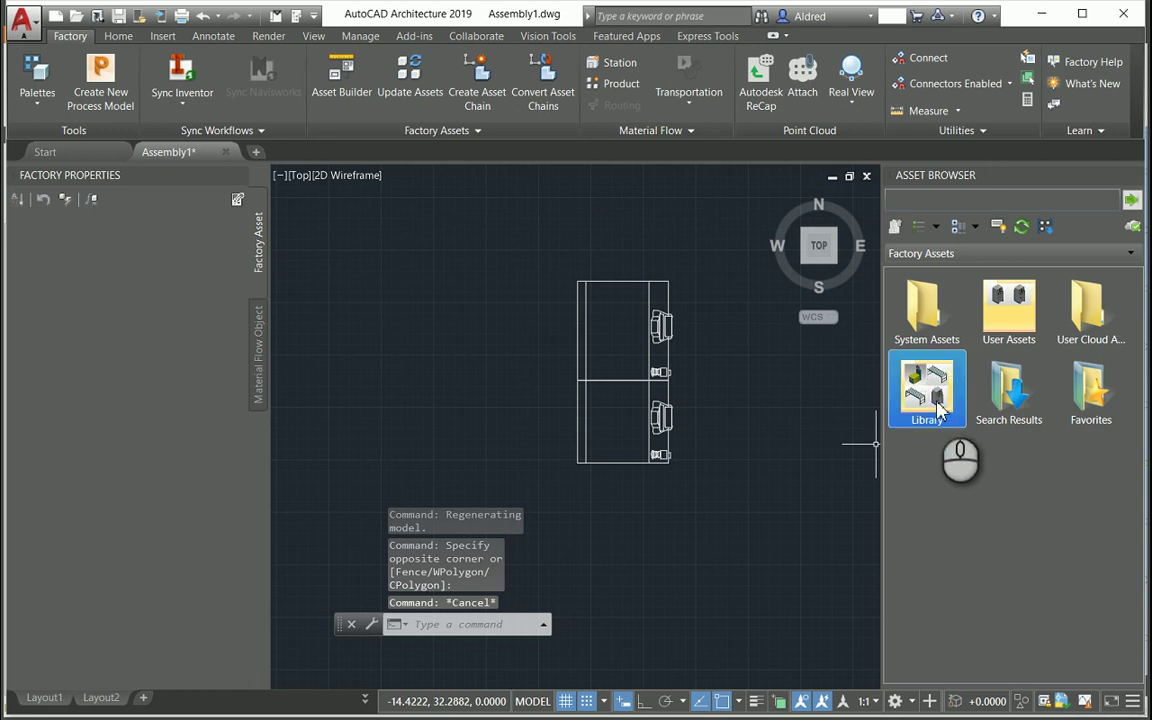